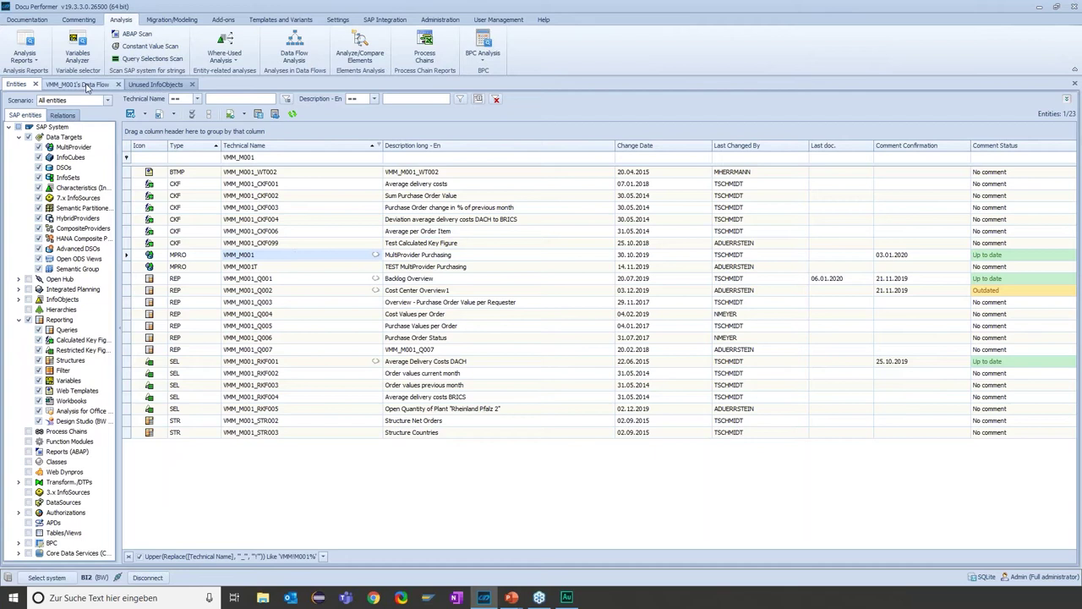
- Open the data flow of VMM_M001 and show the ABAP scan result on its transformations
{"action": "left_click", "coordinate": [85, 84]}
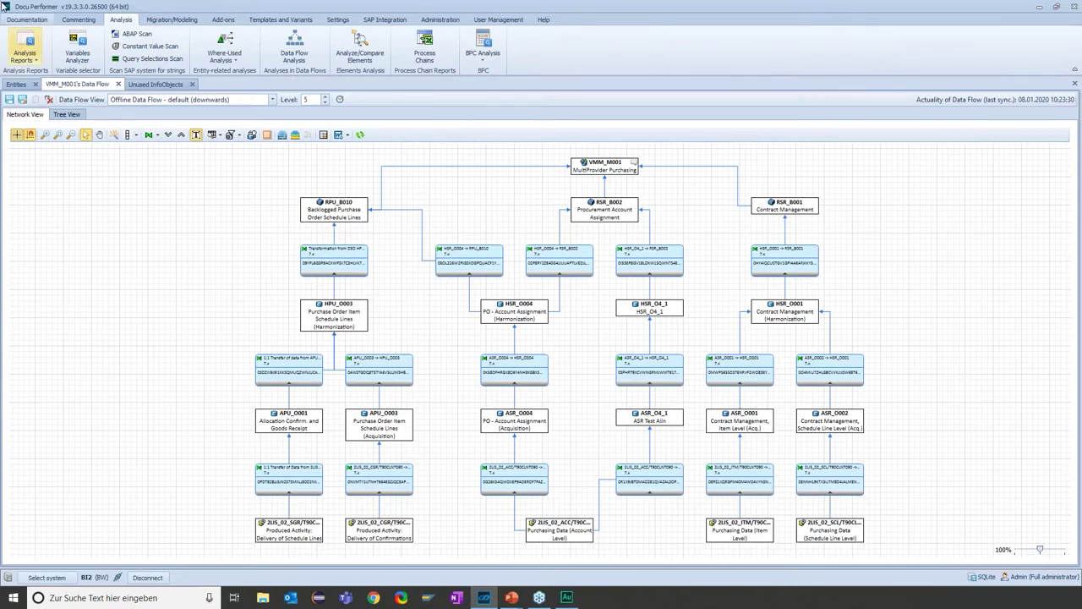
{"action": "left_click", "coordinate": [221, 138]}
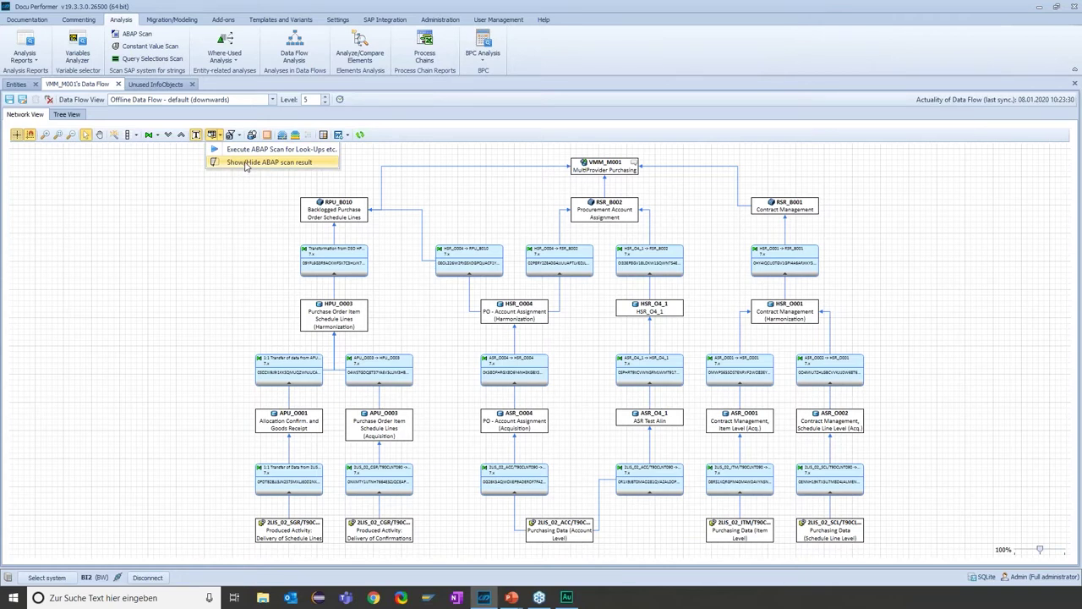
{"action": "left_click", "coordinate": [246, 165]}
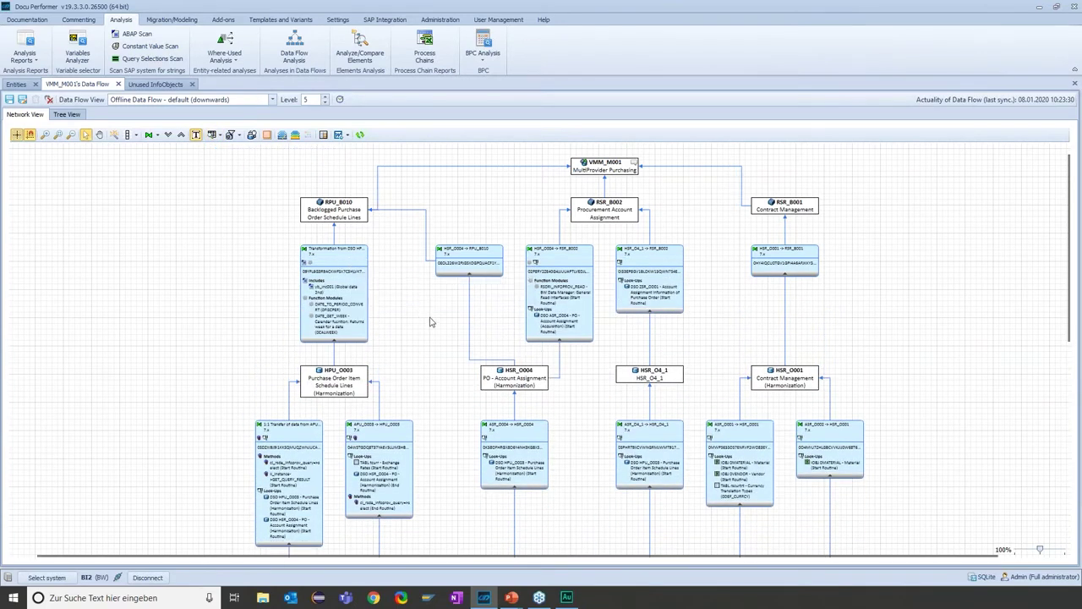
- Examine the includes, function modules, methods and look-ups listed on the transformations throughout the data flow
{"action": "scroll", "coordinate": [402, 318], "scroll_direction": "up", "scroll_amount": 2}
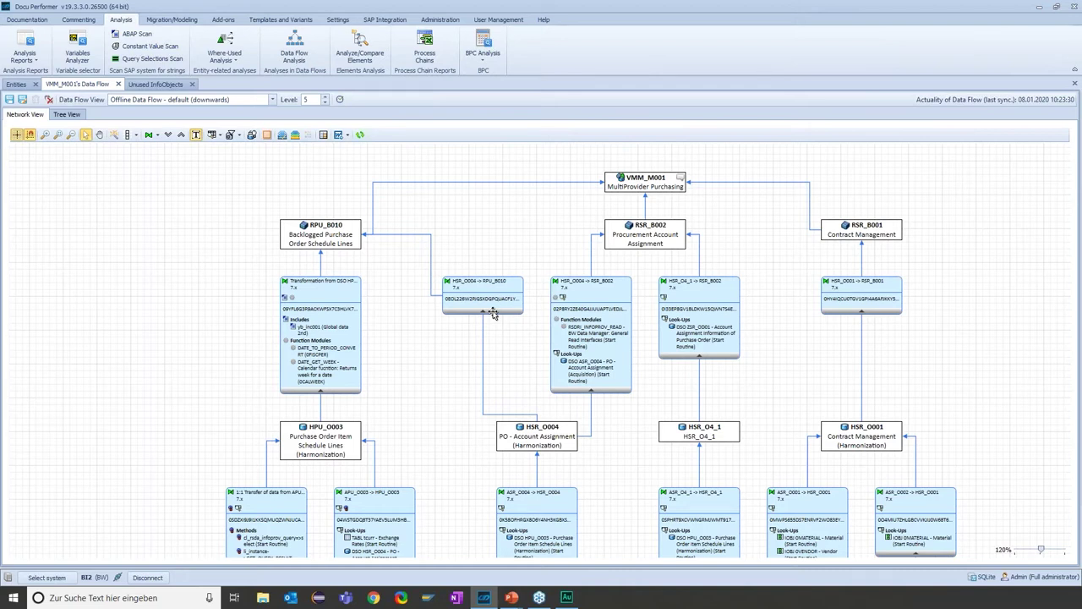
{"action": "scroll", "coordinate": [802, 321], "scroll_direction": "down", "scroll_amount": 1}
{"action": "left_click_drag", "start_coordinate": [862, 207], "coordinate": [866, 234]}
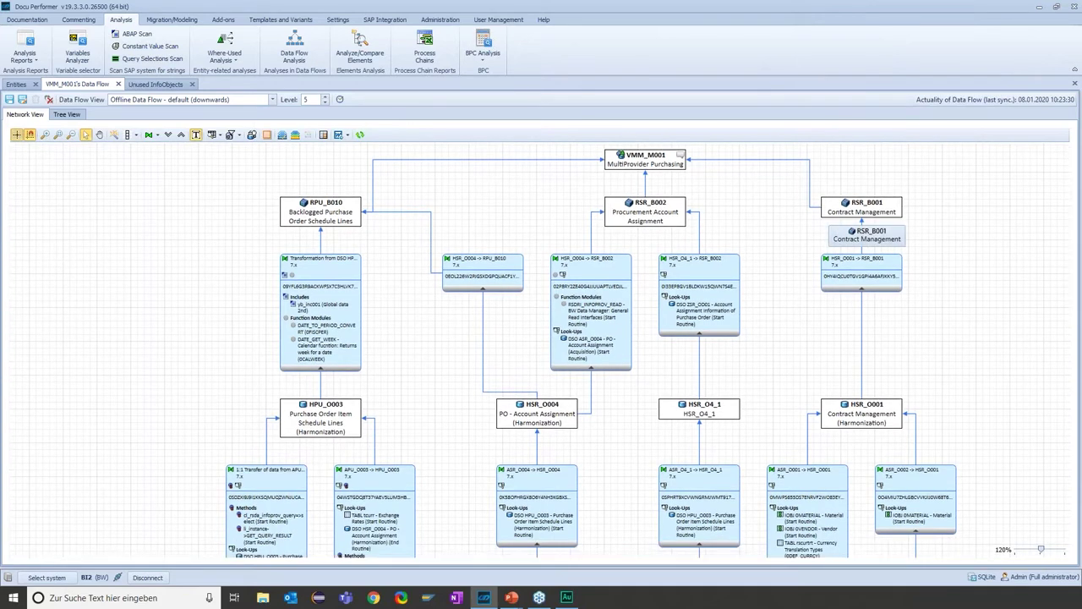
{"action": "left_click_drag", "start_coordinate": [866, 234], "coordinate": [830, 218]}
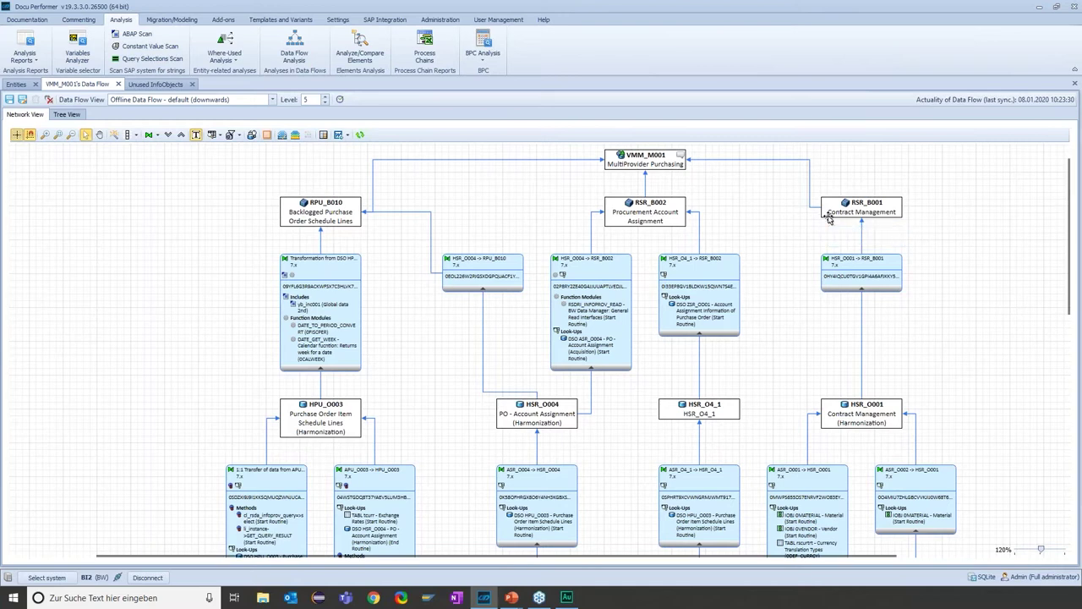
{"action": "scroll", "coordinate": [643, 338], "scroll_direction": "down", "scroll_amount": 4}
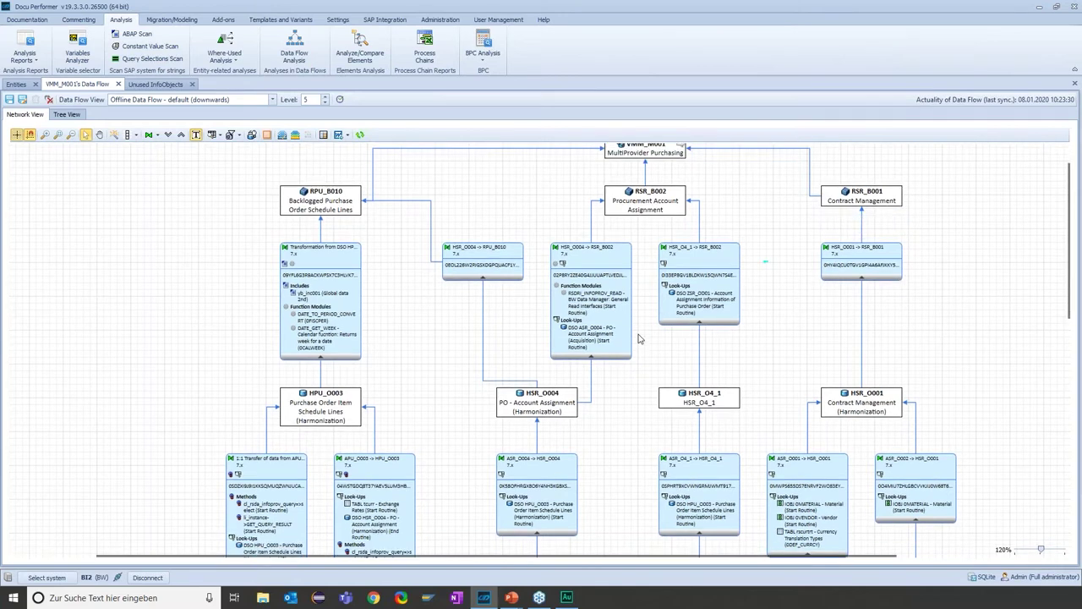
{"action": "scroll", "coordinate": [735, 330], "scroll_direction": "down", "scroll_amount": 8}
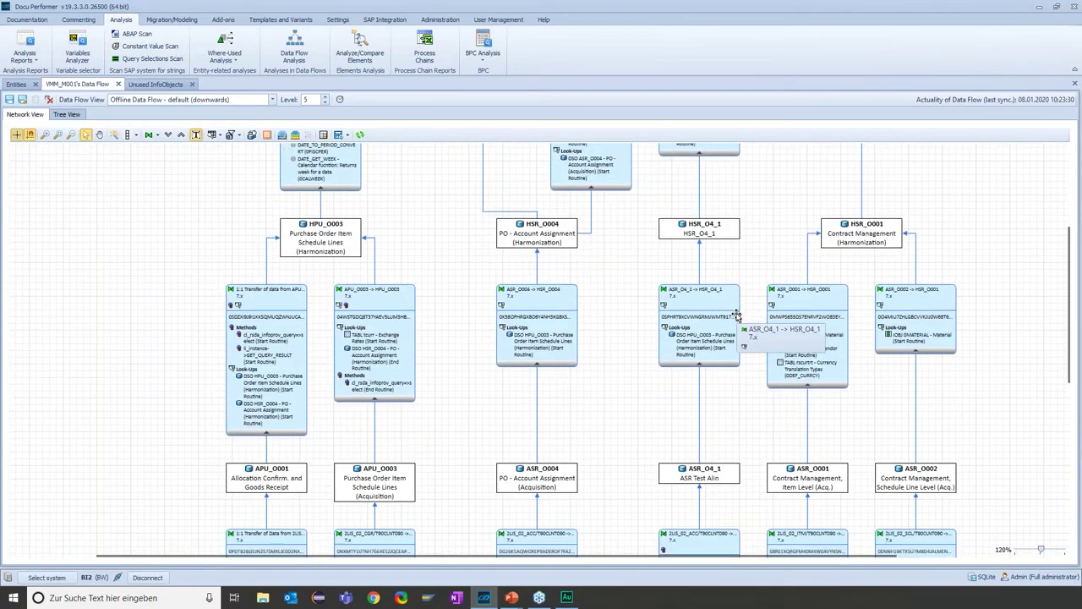
{"action": "scroll", "coordinate": [542, 350], "scroll_direction": "up", "scroll_amount": 9}
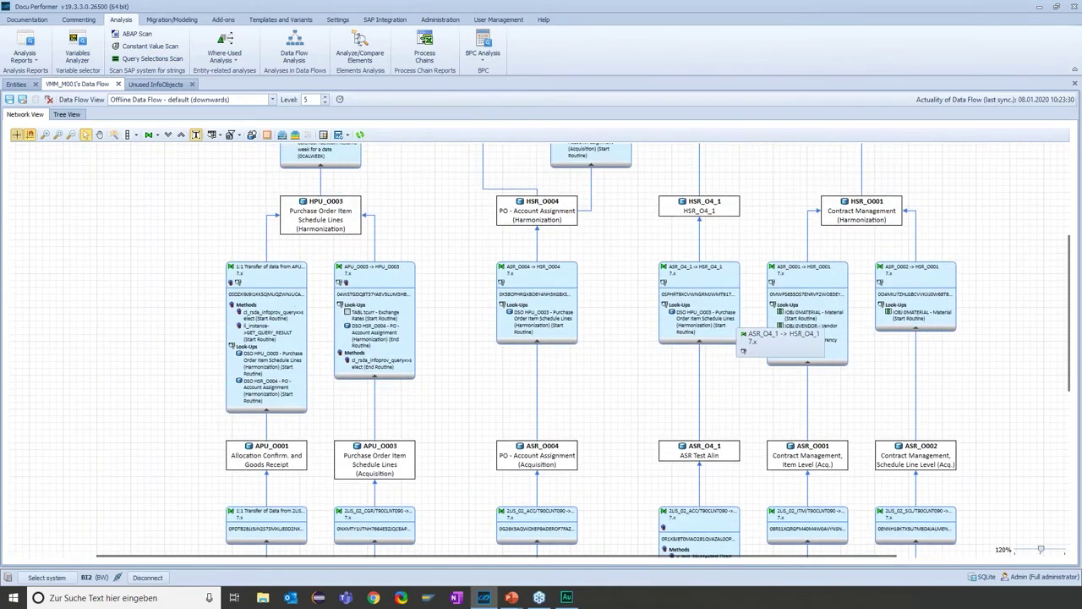
{"action": "scroll", "coordinate": [541, 350], "scroll_direction": "up", "scroll_amount": 2}
- Hide the ABAP scan result and show the filter analysis in the data flow instead
{"action": "left_click", "coordinate": [219, 135]}
{"action": "left_click", "coordinate": [235, 162]}
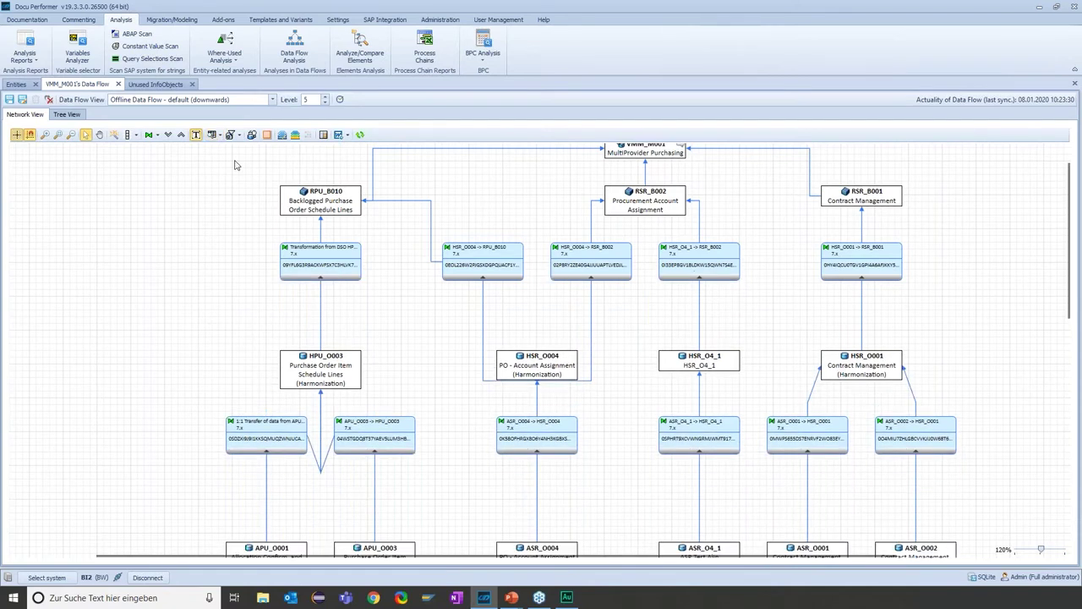
{"action": "left_click", "coordinate": [240, 134]}
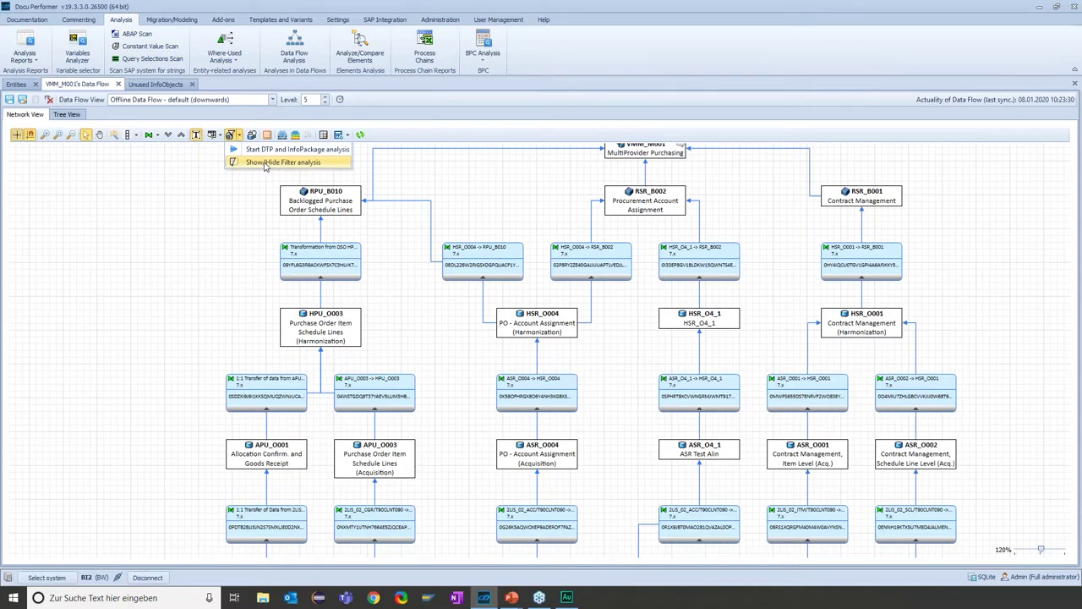
{"action": "left_click", "coordinate": [264, 163]}
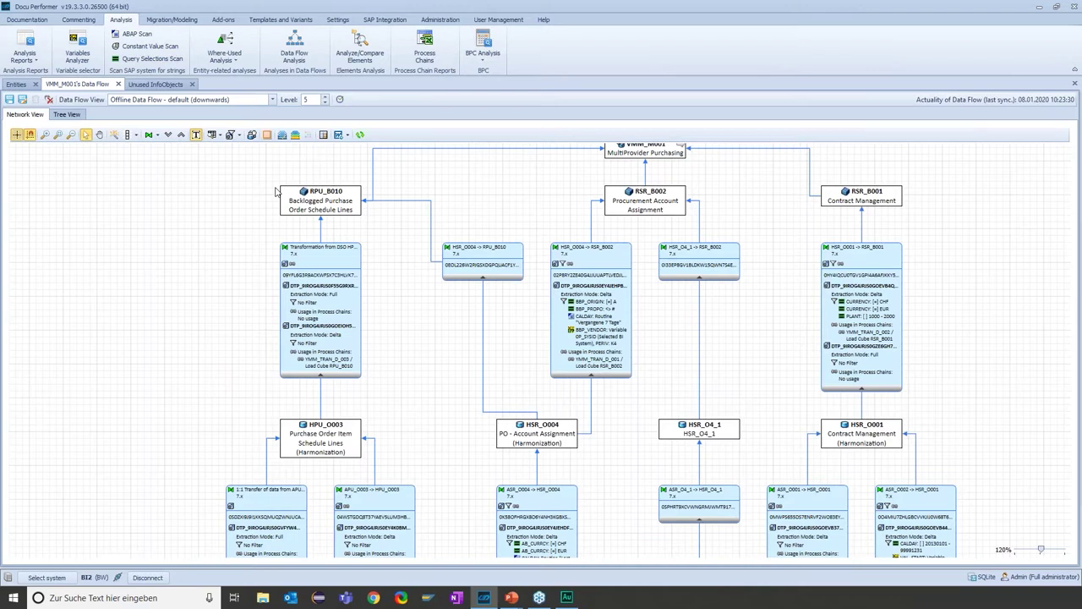
- Examine the extraction modes, filters and process chain usage of the DTPs and InfoPackages down to the DataSources
{"action": "left_click_drag", "start_coordinate": [609, 309], "coordinate": [582, 361]}
{"action": "scroll", "coordinate": [582, 362], "scroll_direction": "up", "scroll_amount": 3}
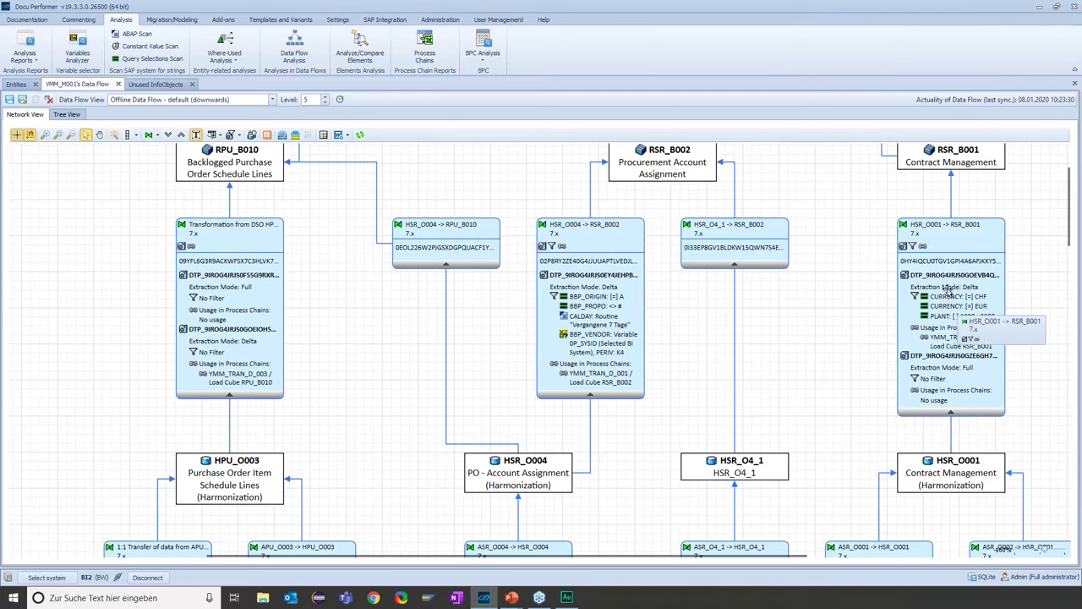
{"action": "scroll", "coordinate": [930, 287], "scroll_direction": "down", "scroll_amount": 2}
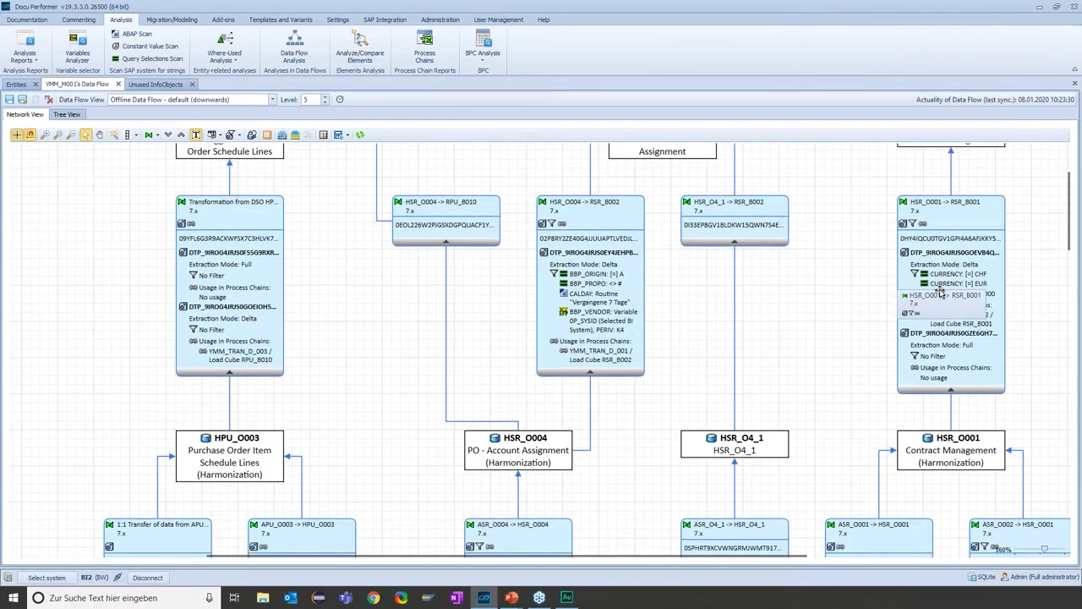
{"action": "scroll", "coordinate": [940, 291], "scroll_direction": "down", "scroll_amount": 8}
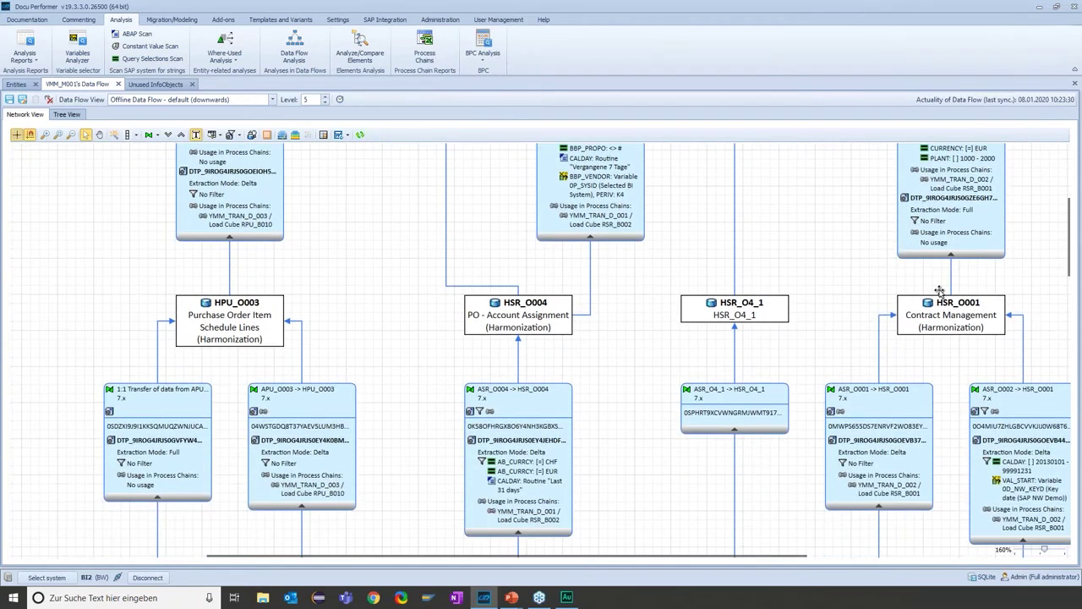
{"action": "scroll", "coordinate": [936, 299], "scroll_direction": "down", "scroll_amount": 14}
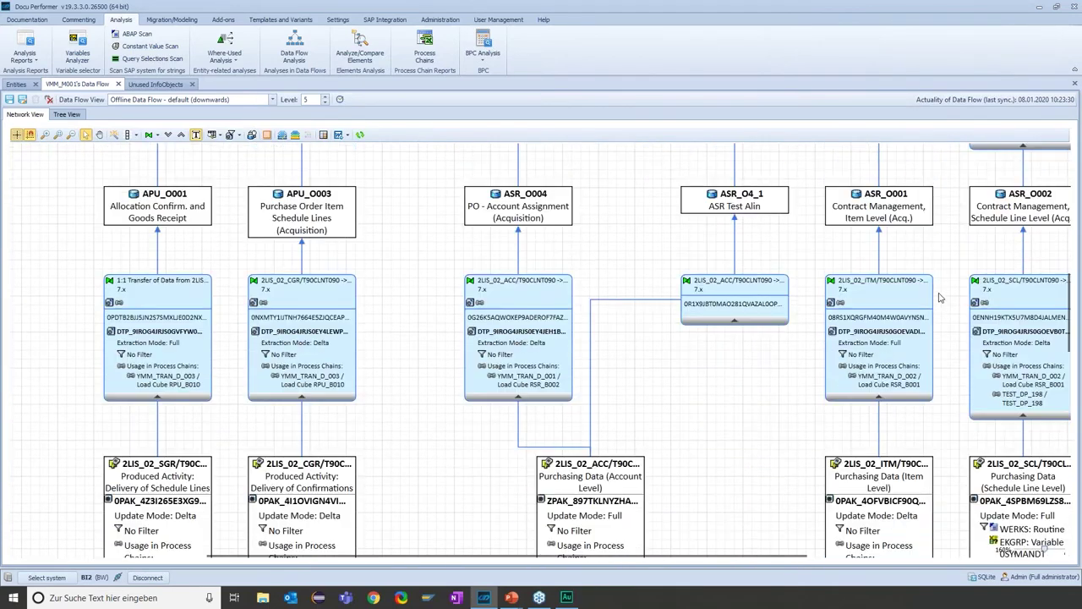
{"action": "scroll", "coordinate": [937, 300], "scroll_direction": "down", "scroll_amount": 8}
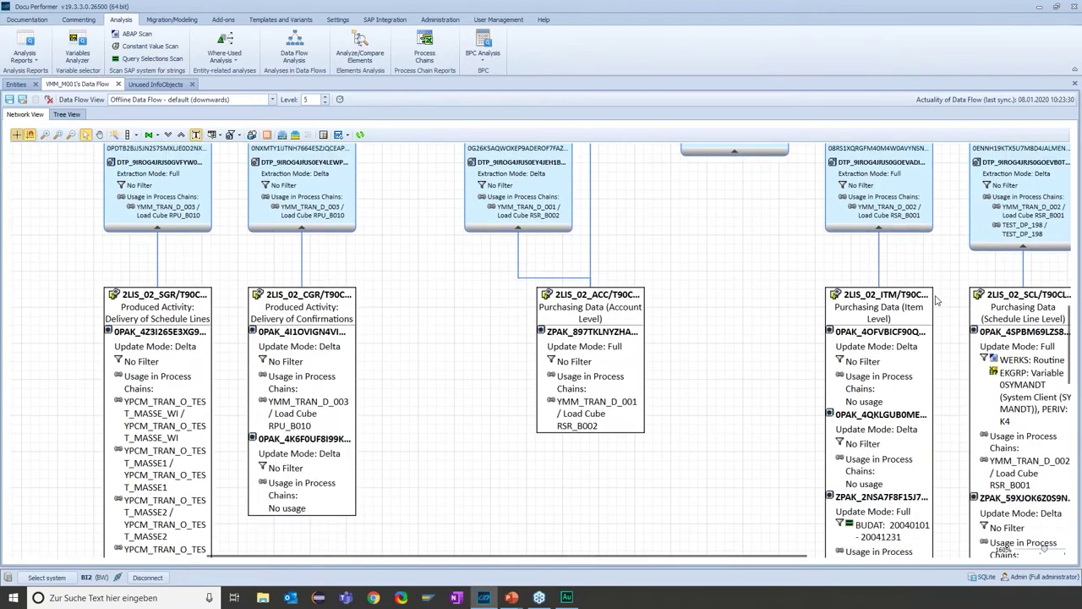
{"action": "left_click", "coordinate": [99, 135]}
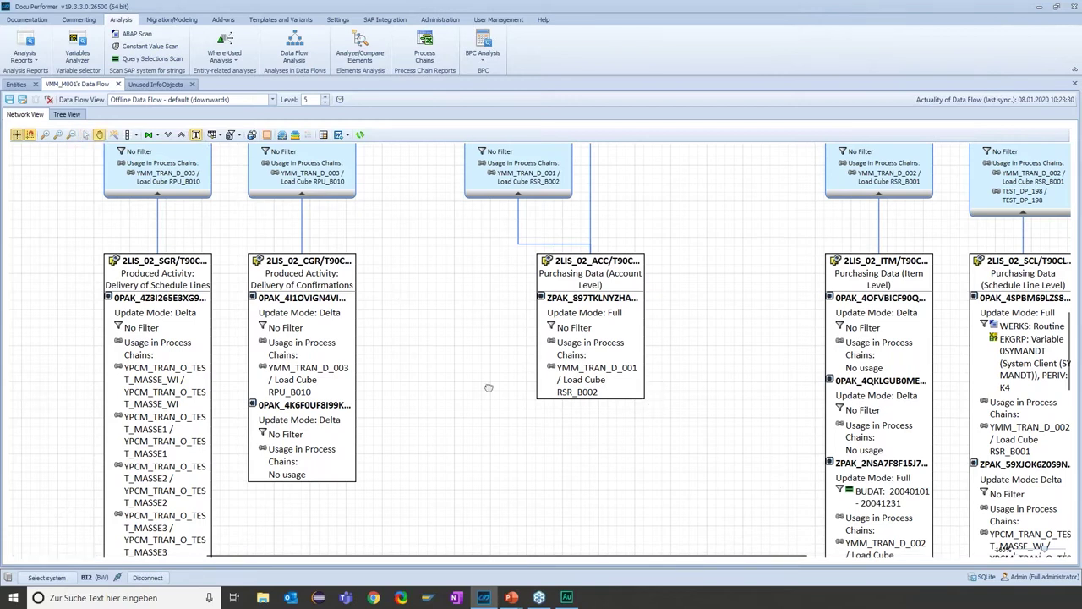
{"action": "left_click_drag", "start_coordinate": [488, 386], "coordinate": [326, 368]}
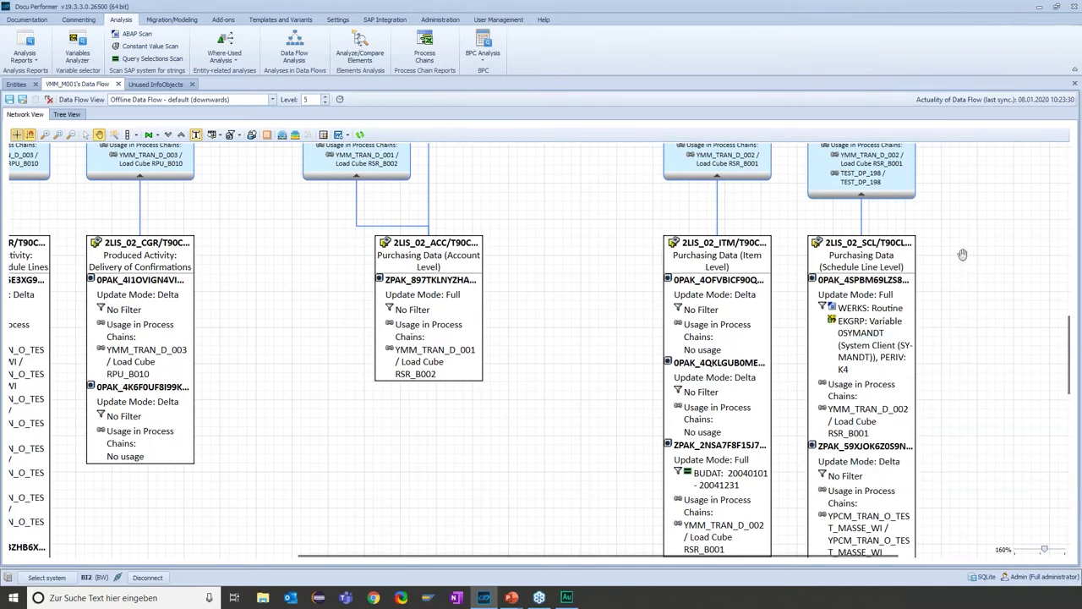
{"action": "scroll", "coordinate": [963, 256], "scroll_direction": "down", "scroll_amount": 1}
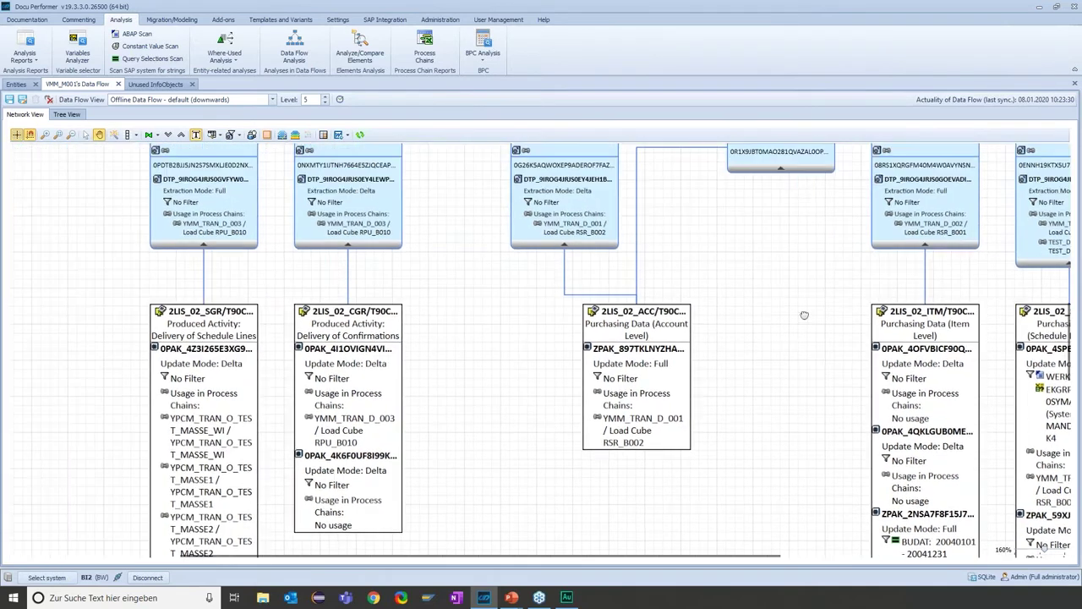
{"action": "scroll", "coordinate": [786, 303], "scroll_direction": "down", "scroll_amount": 4}
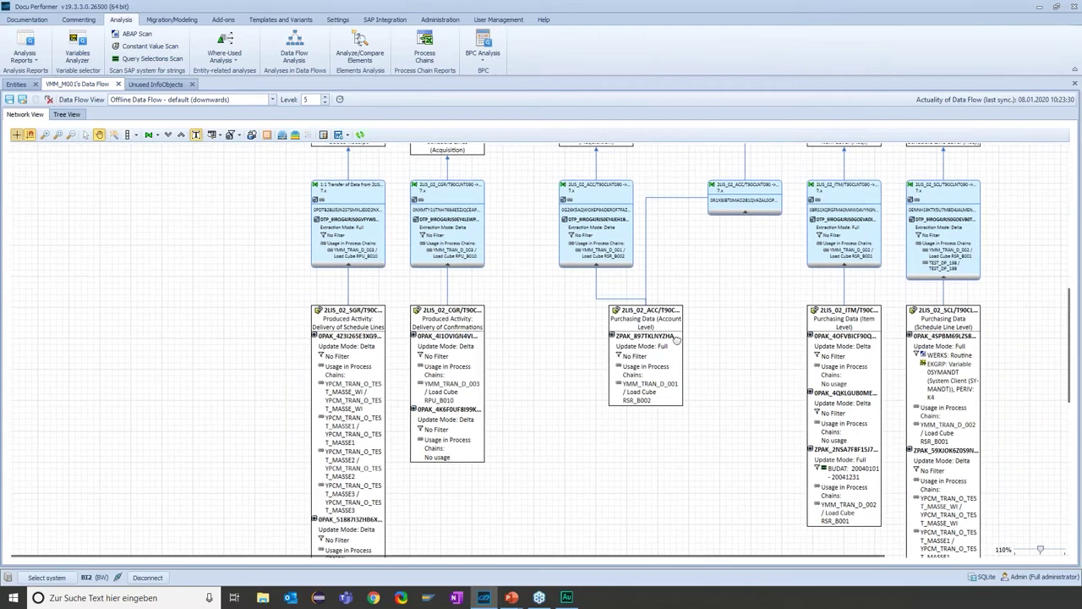
{"action": "scroll", "coordinate": [640, 344], "scroll_direction": "up", "scroll_amount": 5}
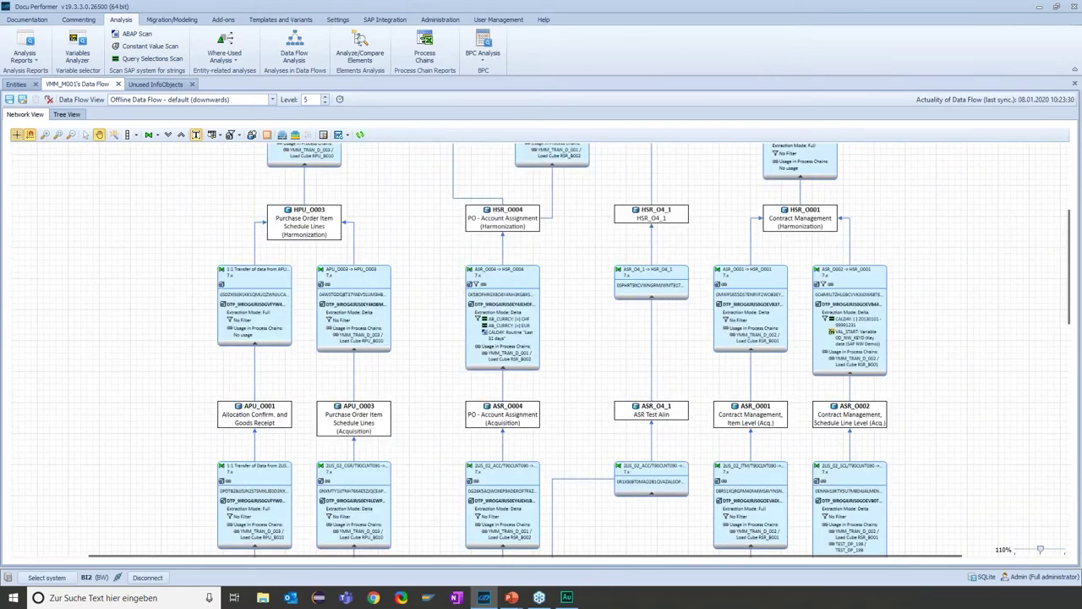
{"action": "scroll", "coordinate": [633, 284], "scroll_direction": "up", "scroll_amount": 4}
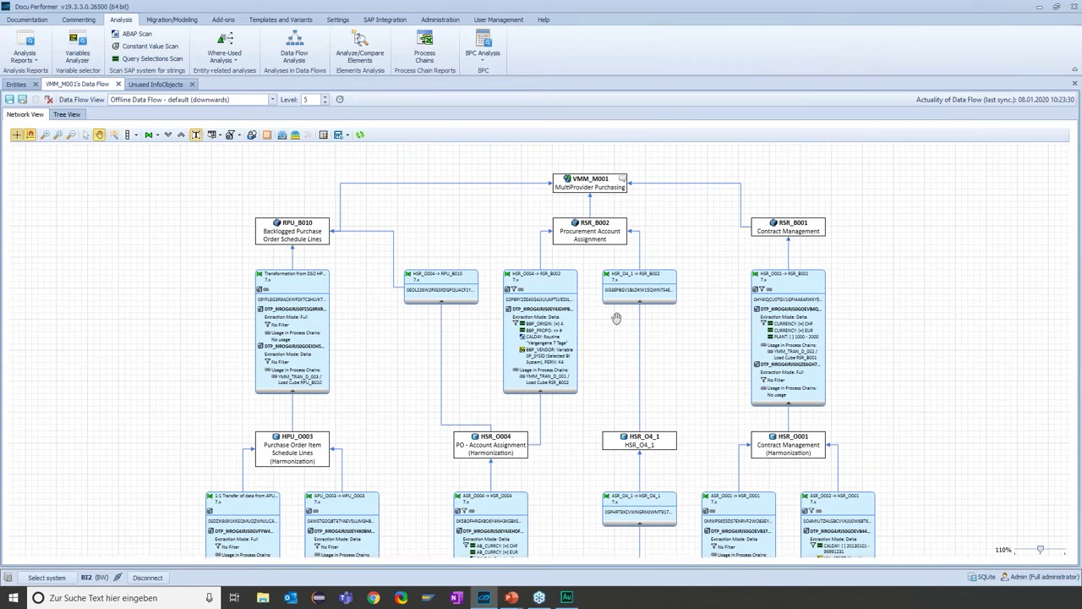
{"action": "left_click", "coordinate": [240, 135]}
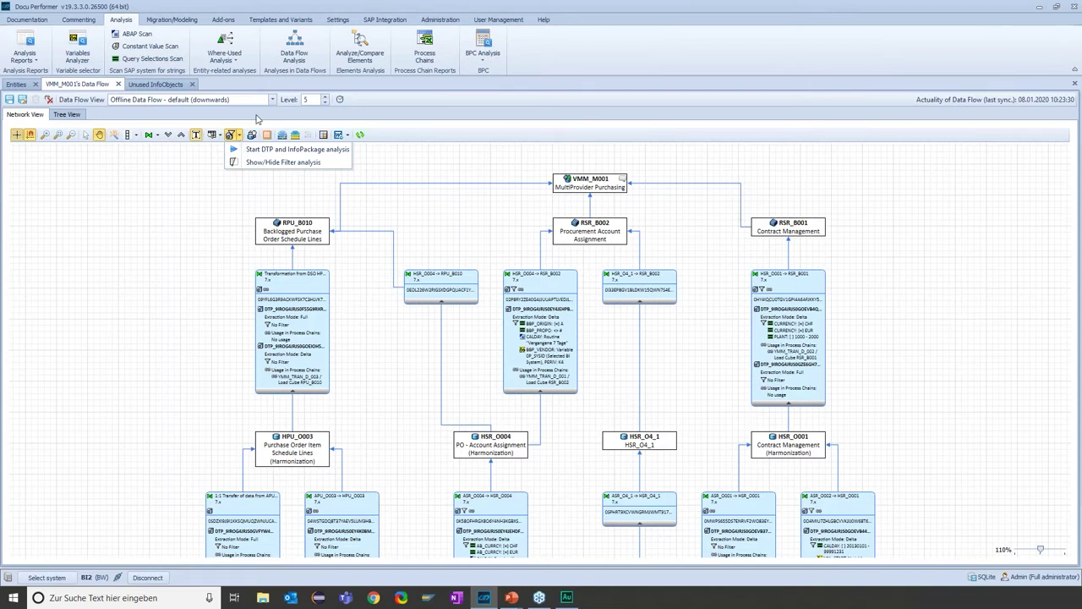
{"action": "left_click", "coordinate": [352, 7]}
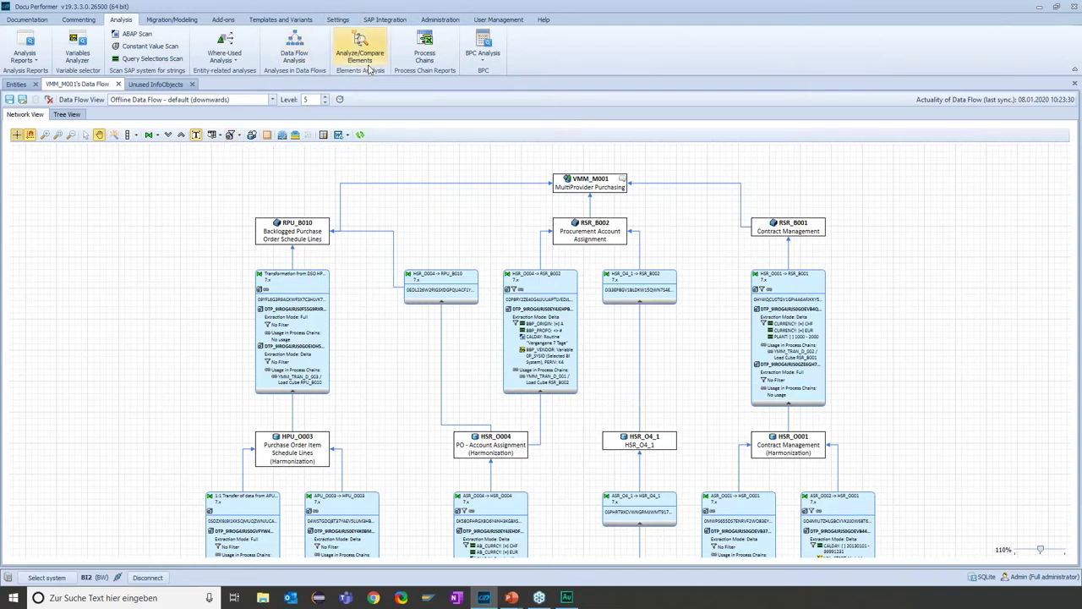
- Display the report VMM_M001_Q001 in the data flow together with the superordinate reports of queries
{"action": "scroll", "coordinate": [596, 199], "scroll_direction": "up", "scroll_amount": 1}
{"action": "left_click_drag", "start_coordinate": [596, 199], "coordinate": [579, 194]}
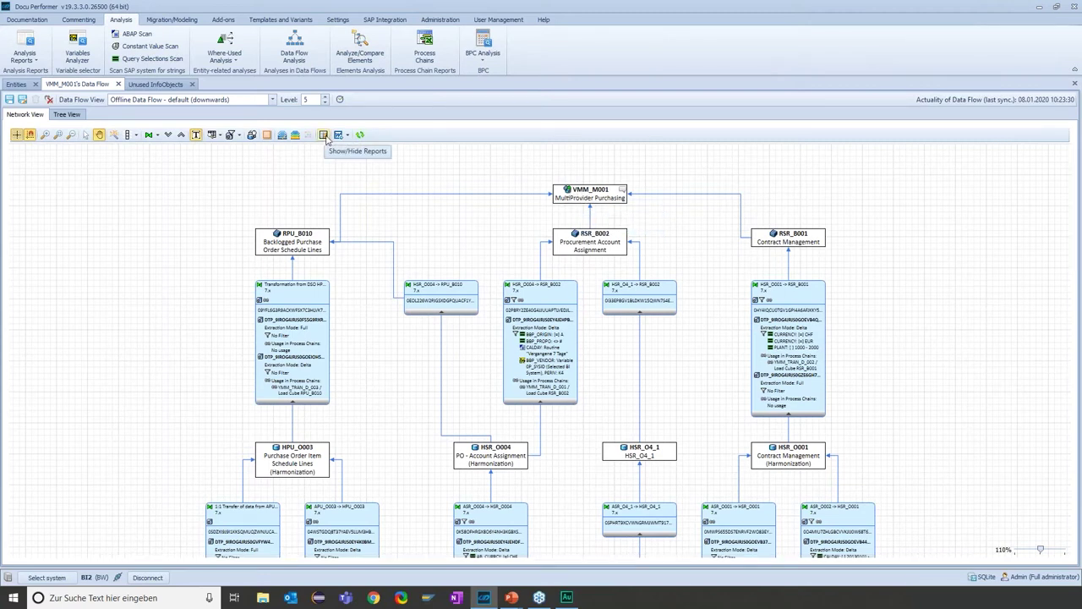
{"action": "left_click", "coordinate": [325, 138]}
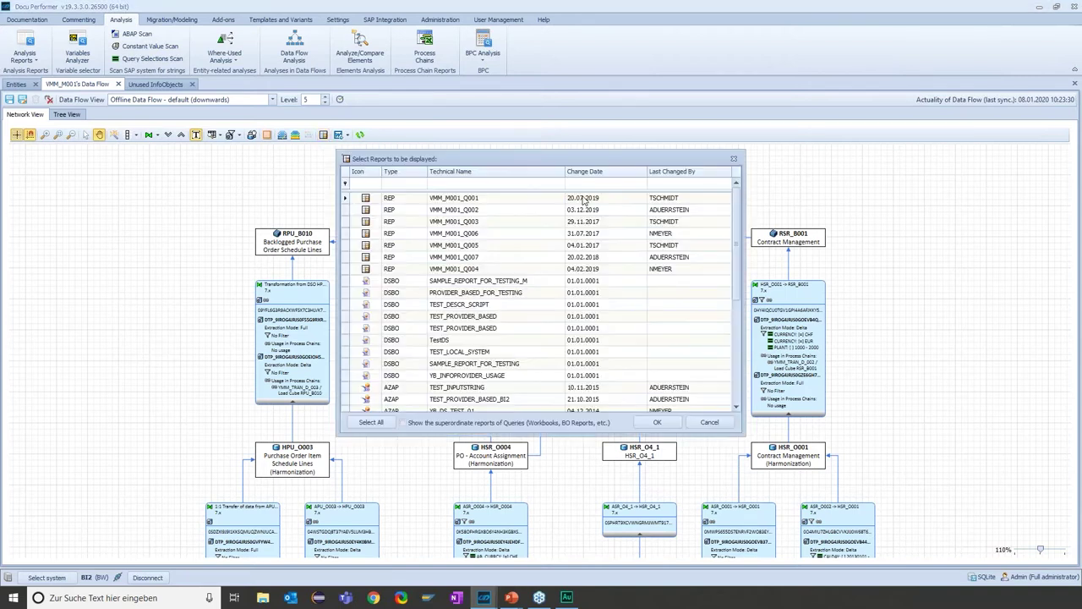
{"action": "left_click", "coordinate": [495, 201]}
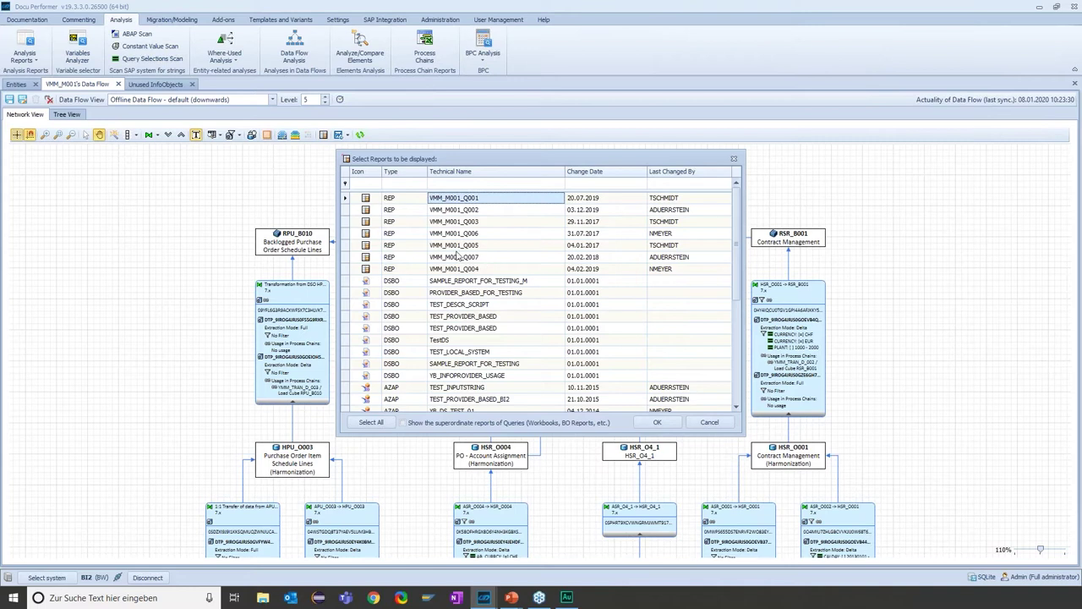
{"action": "scroll", "coordinate": [722, 271], "scroll_direction": "down", "scroll_amount": 5}
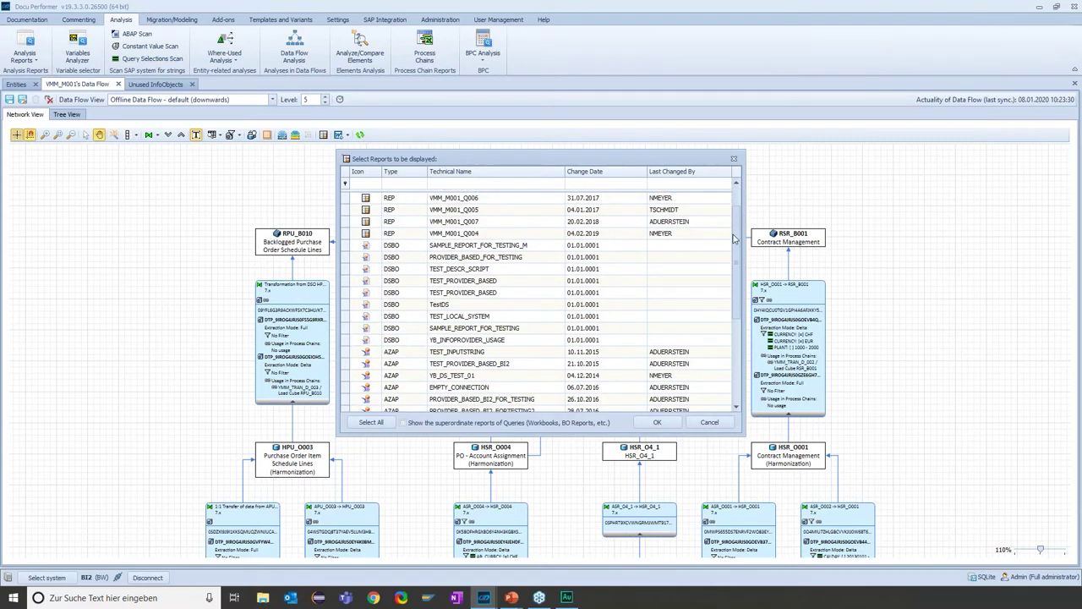
{"action": "scroll", "coordinate": [718, 280], "scroll_direction": "up", "scroll_amount": 5}
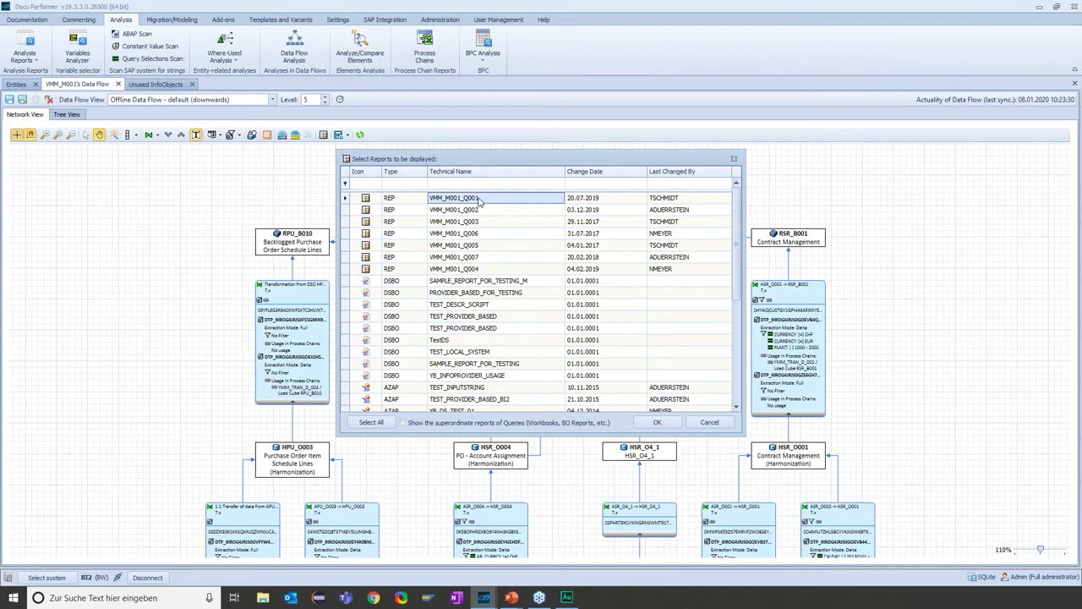
{"action": "left_click", "coordinate": [405, 423]}
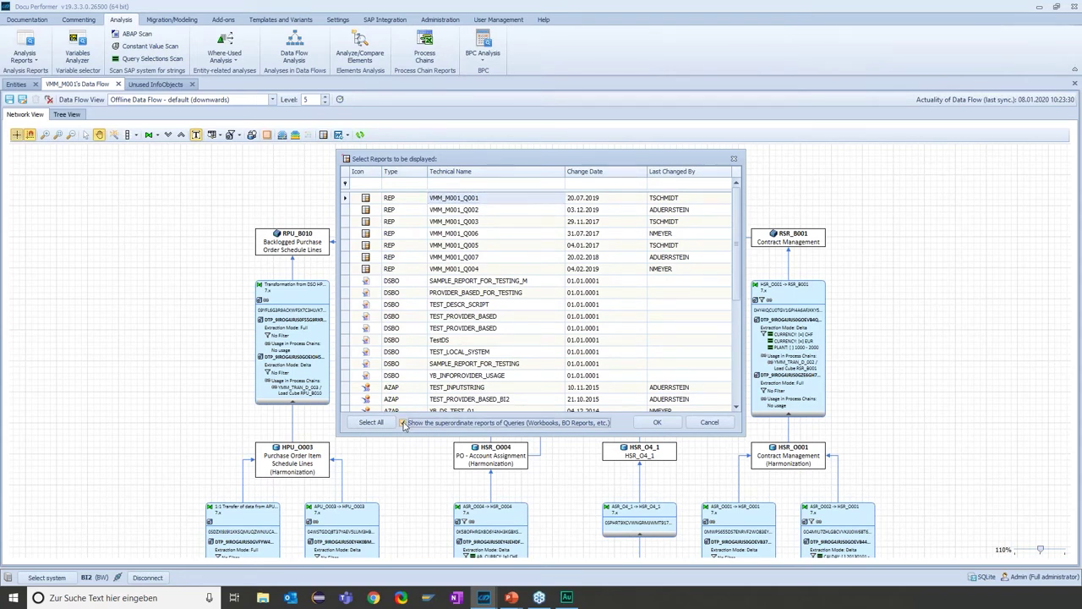
{"action": "left_click", "coordinate": [659, 423]}
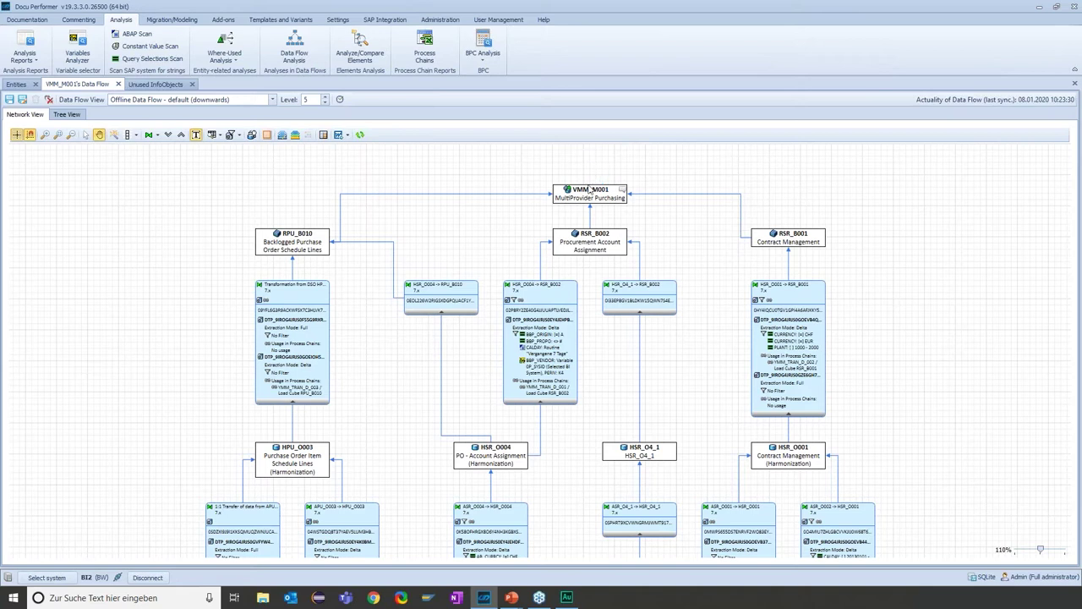
{"action": "scroll", "coordinate": [630, 235], "scroll_direction": "down", "scroll_amount": 1}
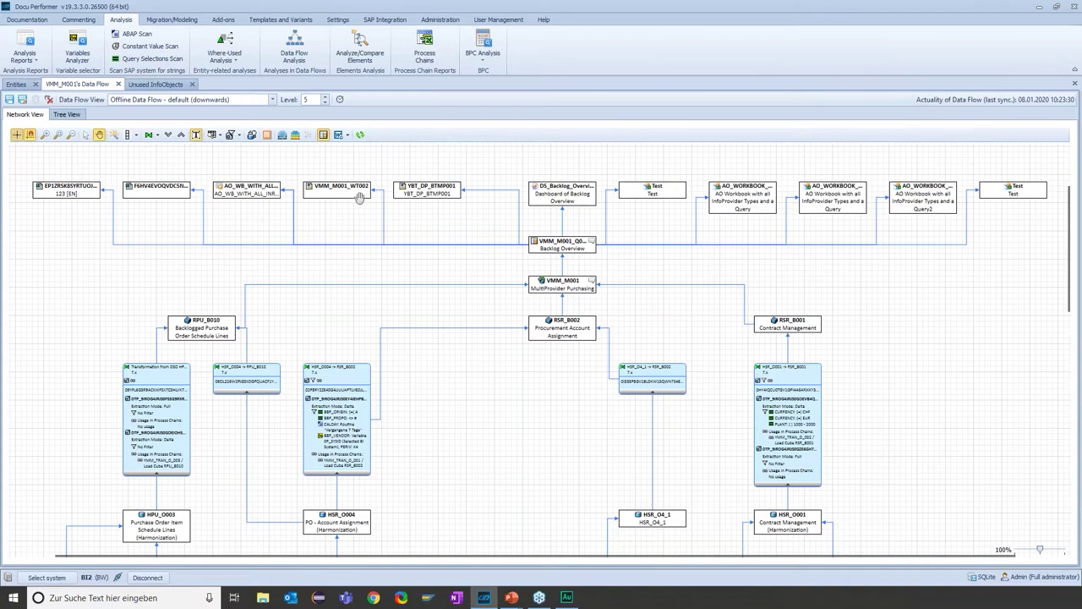
{"action": "scroll", "coordinate": [449, 218], "scroll_direction": "down", "scroll_amount": 3}
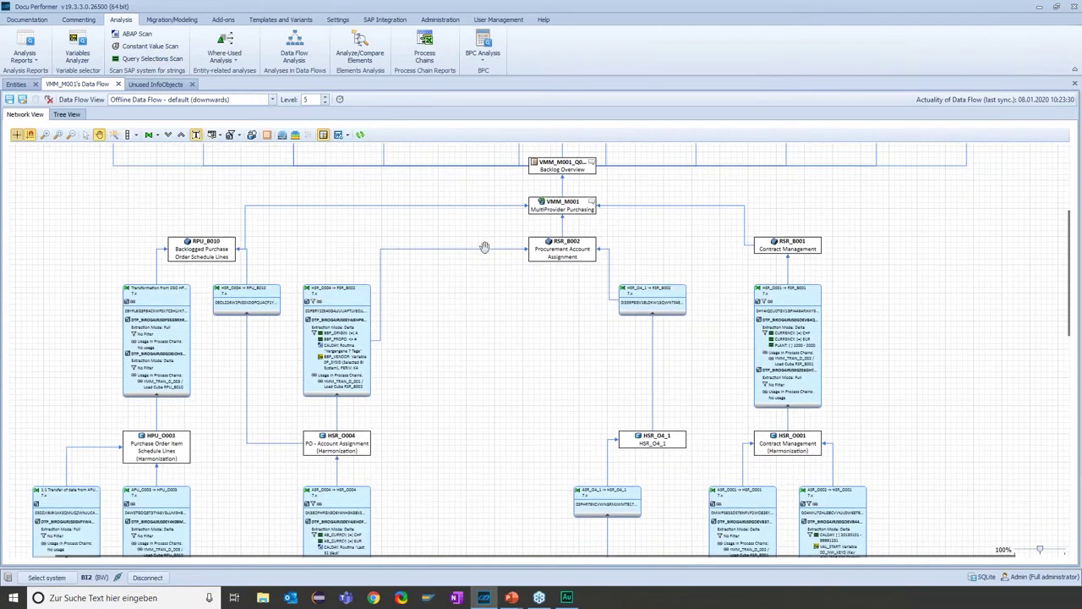
{"action": "scroll", "coordinate": [477, 267], "scroll_direction": "up", "scroll_amount": 3}
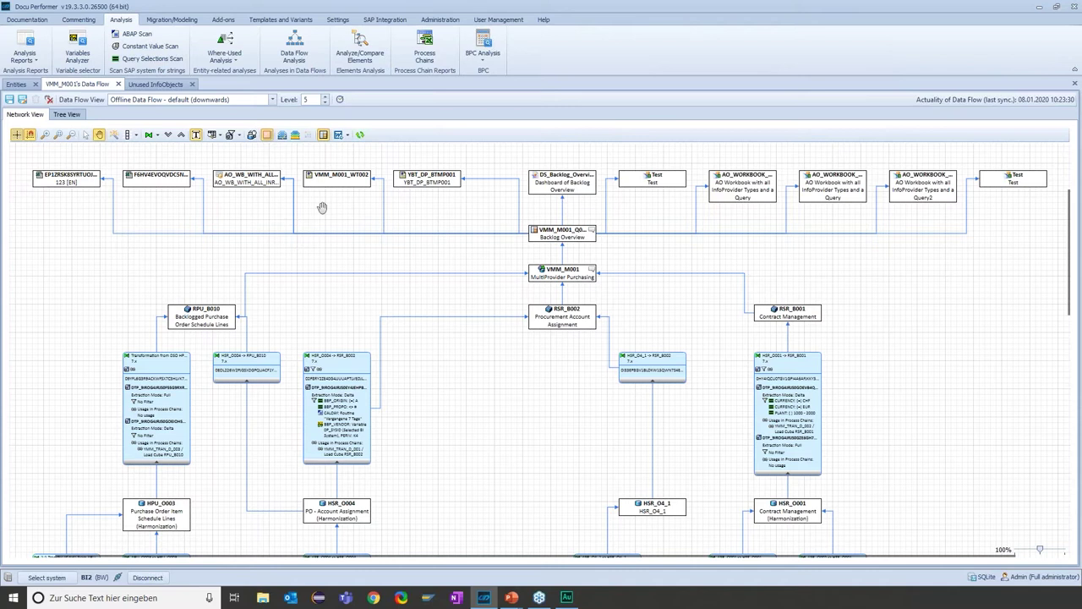
- Exclude the InfoCube RSR_B001 (Contract Management) from the data flow view of VMM_M001
{"action": "scroll", "coordinate": [814, 314], "scroll_direction": "down", "scroll_amount": 2}
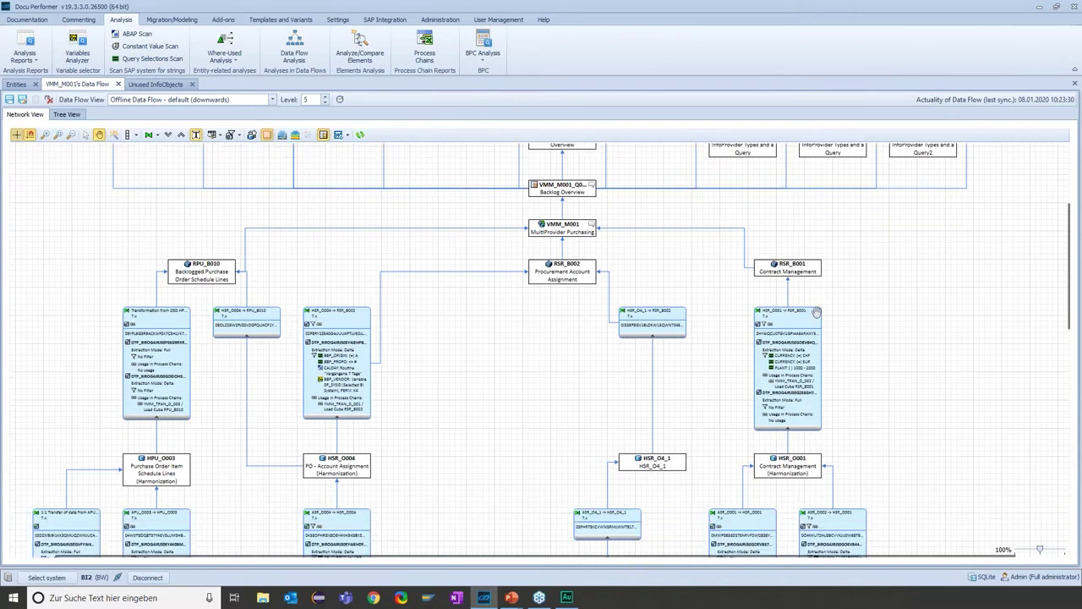
{"action": "left_click", "coordinate": [803, 270]}
{"action": "scroll", "coordinate": [794, 279], "scroll_direction": "up", "scroll_amount": 1}
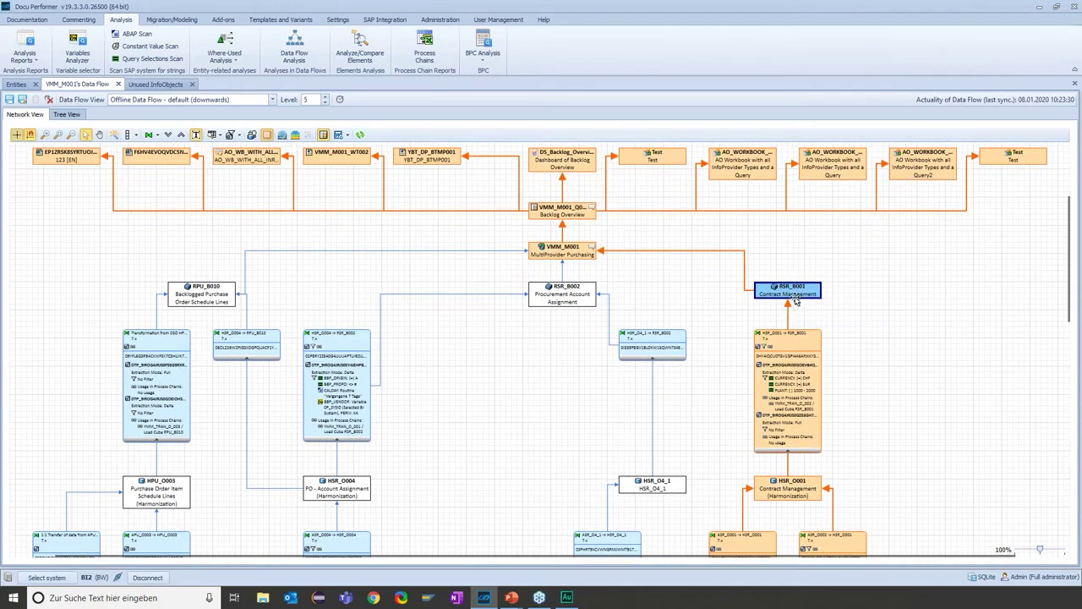
{"action": "scroll", "coordinate": [834, 301], "scroll_direction": "down", "scroll_amount": 1}
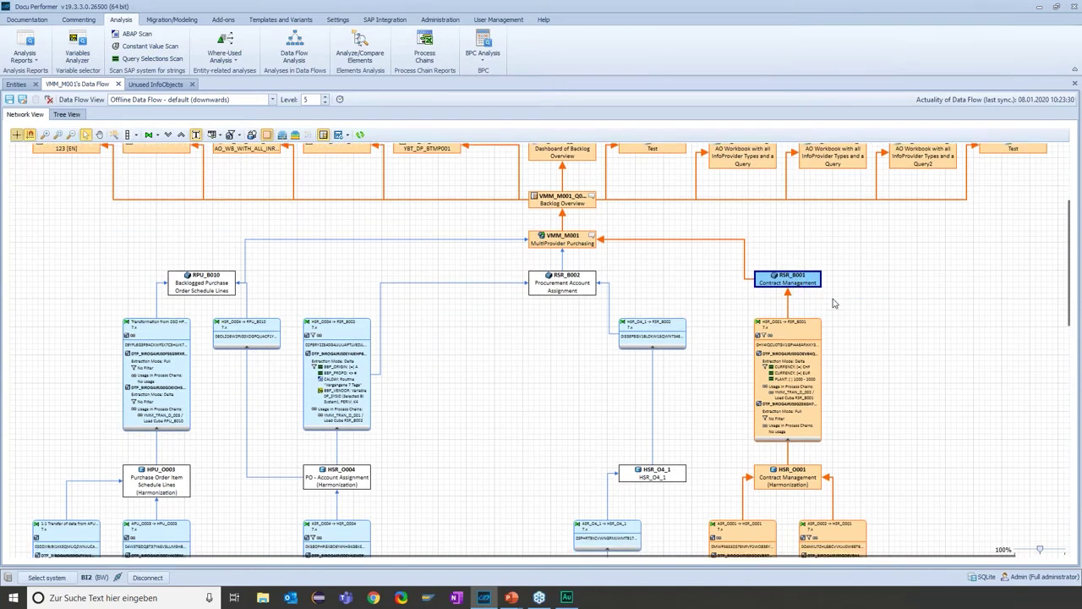
{"action": "right_click", "coordinate": [790, 267]}
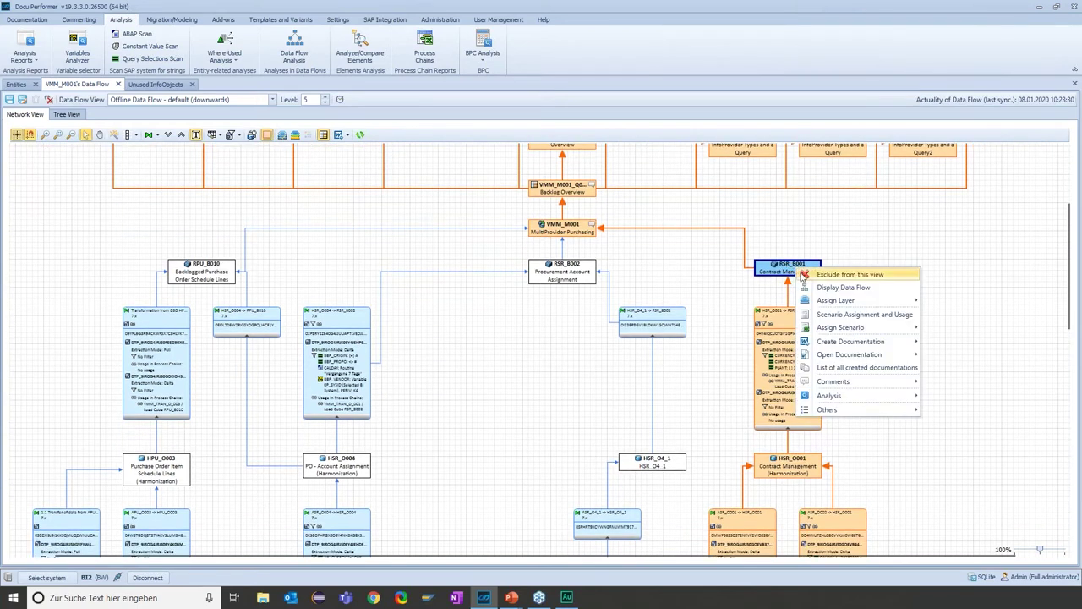
{"action": "left_click", "coordinate": [859, 276]}
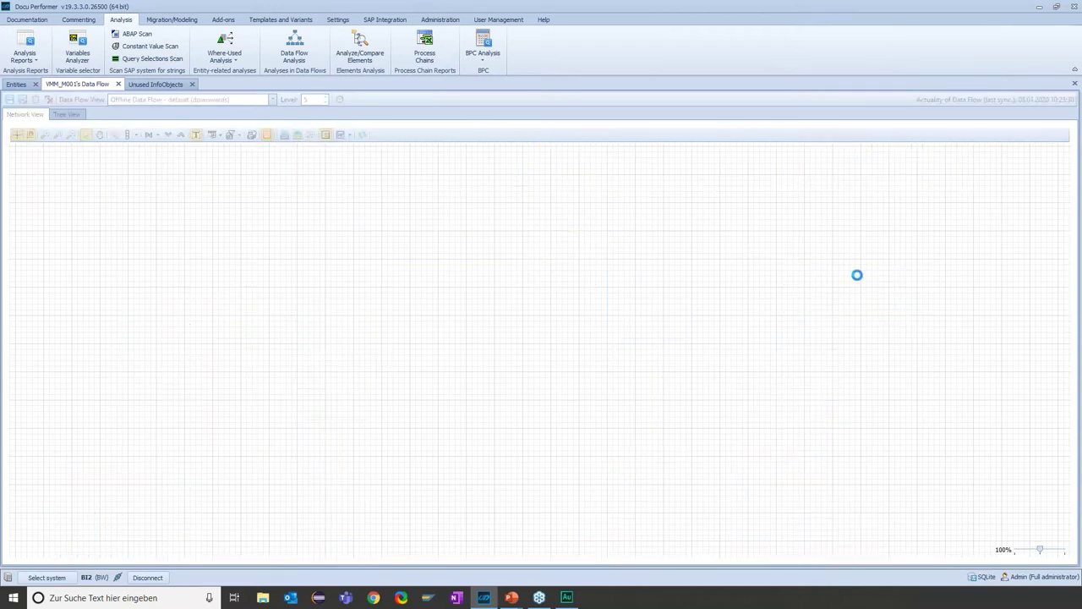
- Hide the filter analysis in the data flow and show the objects grouped by their assigned layers
{"action": "scroll", "coordinate": [422, 293], "scroll_direction": "up", "scroll_amount": 1}
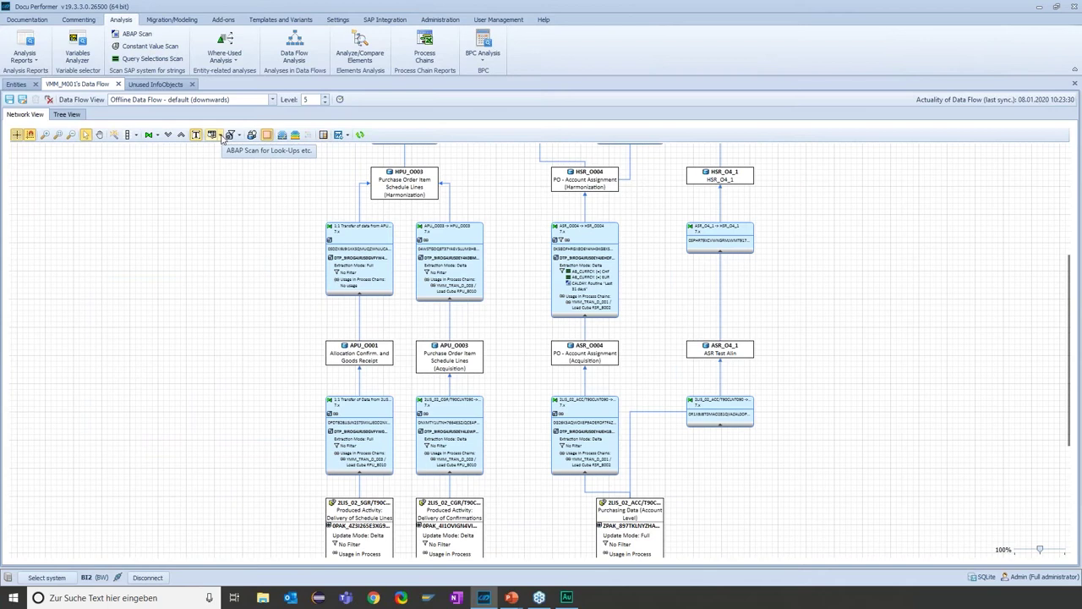
{"action": "left_click", "coordinate": [239, 135]}
{"action": "left_click", "coordinate": [253, 161]}
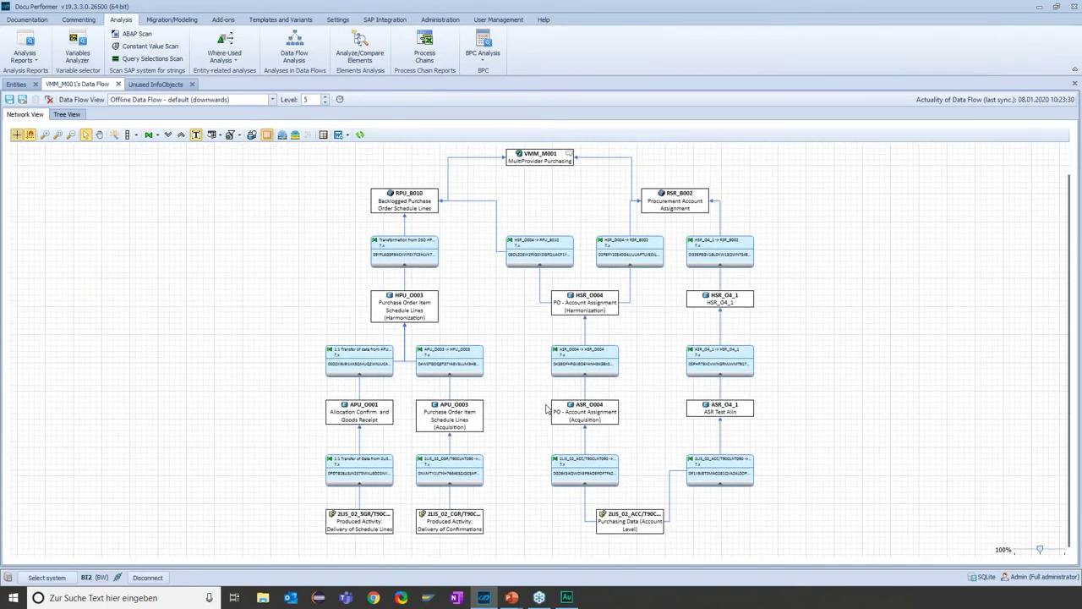
{"action": "left_click", "coordinate": [295, 135]}
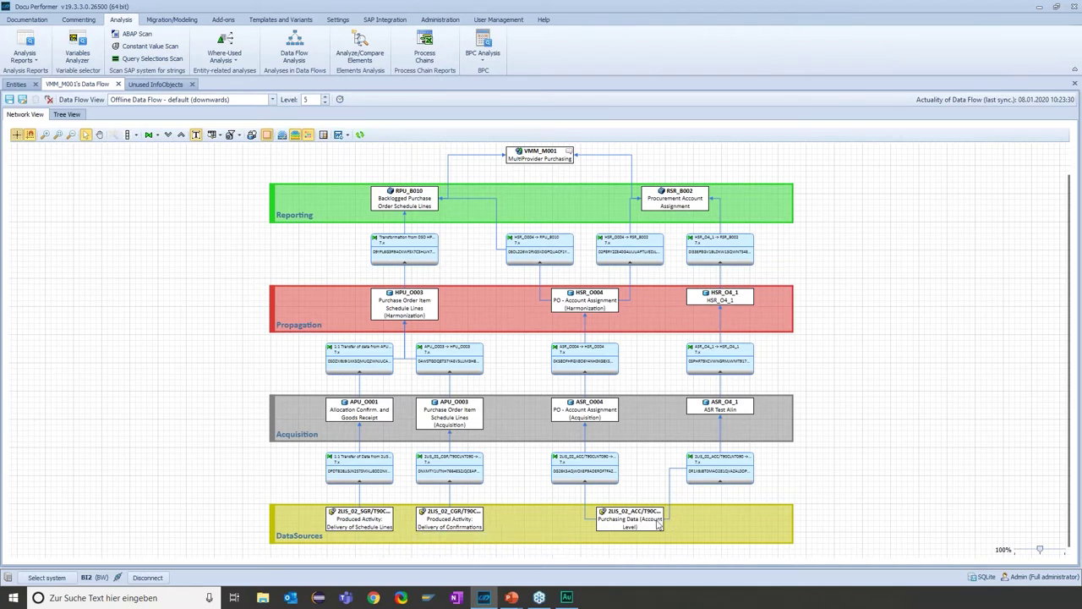
- Trace the flow paths of the objects in the Acquisition and Propagation layers by highlighting them one after another
{"action": "left_click", "coordinate": [457, 414]}
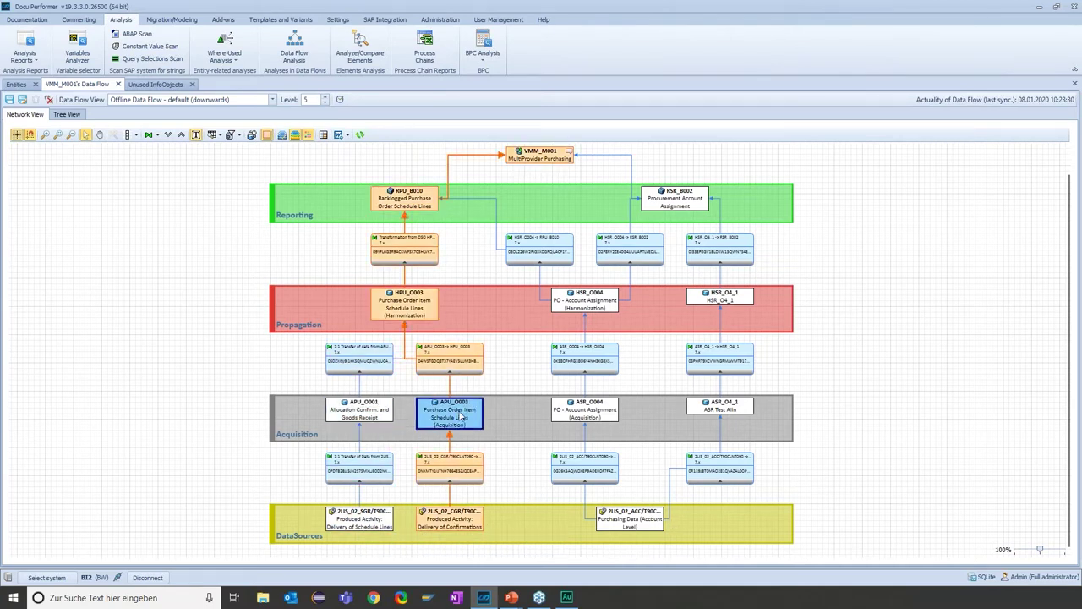
{"action": "left_click", "coordinate": [593, 415]}
{"action": "left_click", "coordinate": [732, 410]}
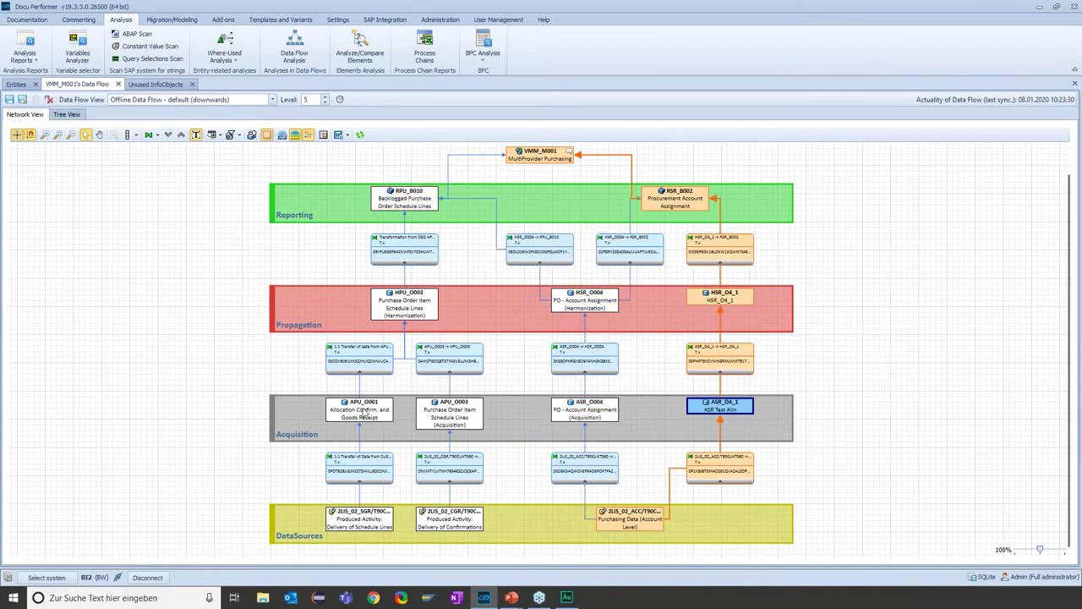
{"action": "scroll", "coordinate": [364, 414], "scroll_direction": "up", "scroll_amount": 1}
{"action": "left_click", "coordinate": [429, 326]}
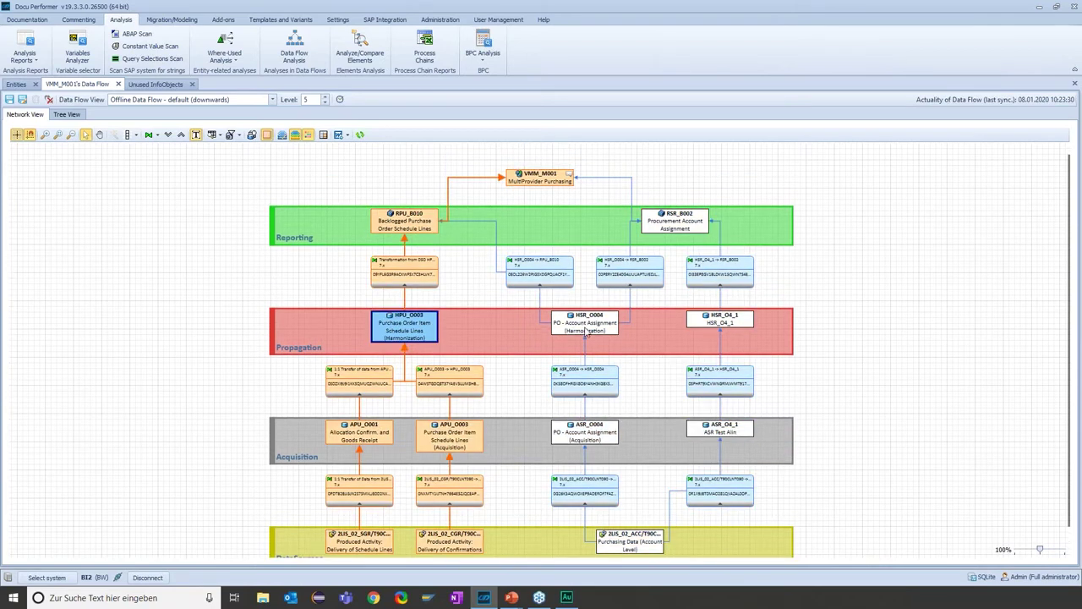
{"action": "left_click", "coordinate": [587, 332]}
{"action": "left_click", "coordinate": [732, 325]}
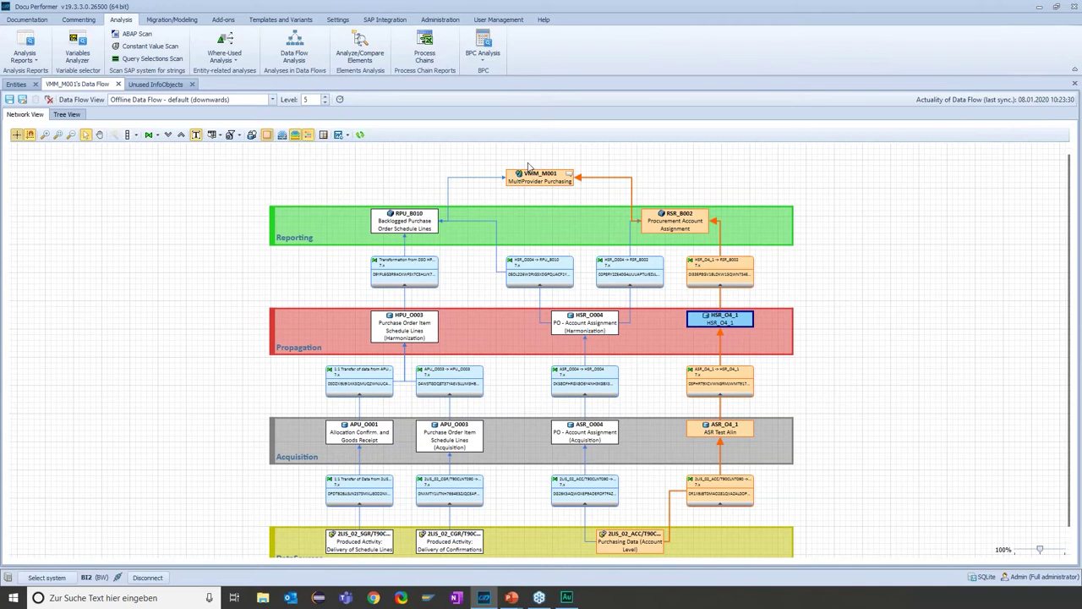
- Assign the MultiProvider VMM_M001 to the Virtualization layer
{"action": "left_click", "coordinate": [540, 185]}
{"action": "right_click", "coordinate": [542, 180]}
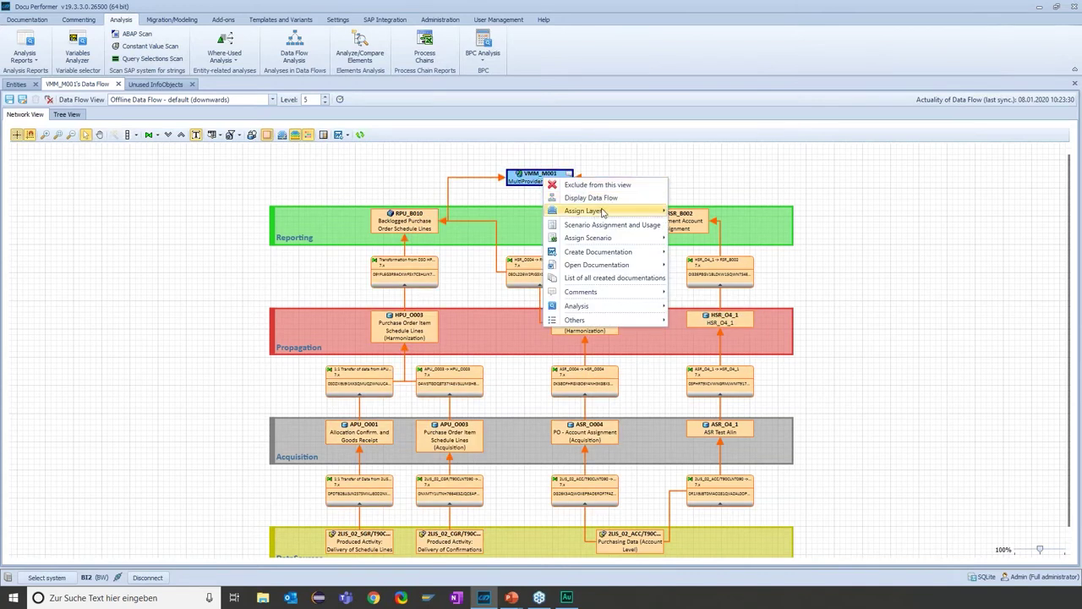
{"action": "mouse_move", "coordinate": [604, 213]}
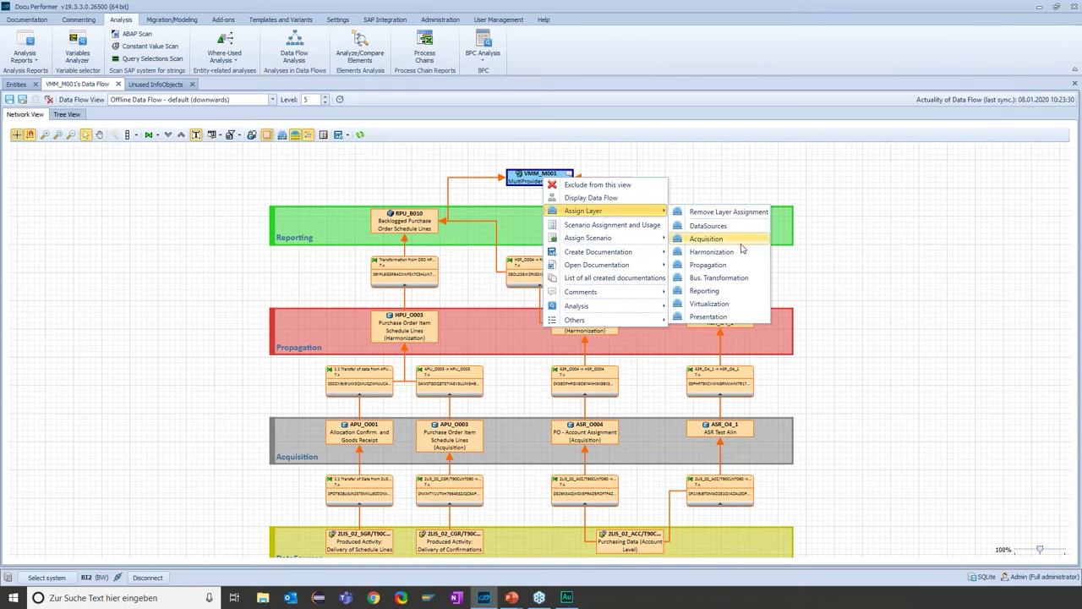
{"action": "left_click", "coordinate": [741, 301]}
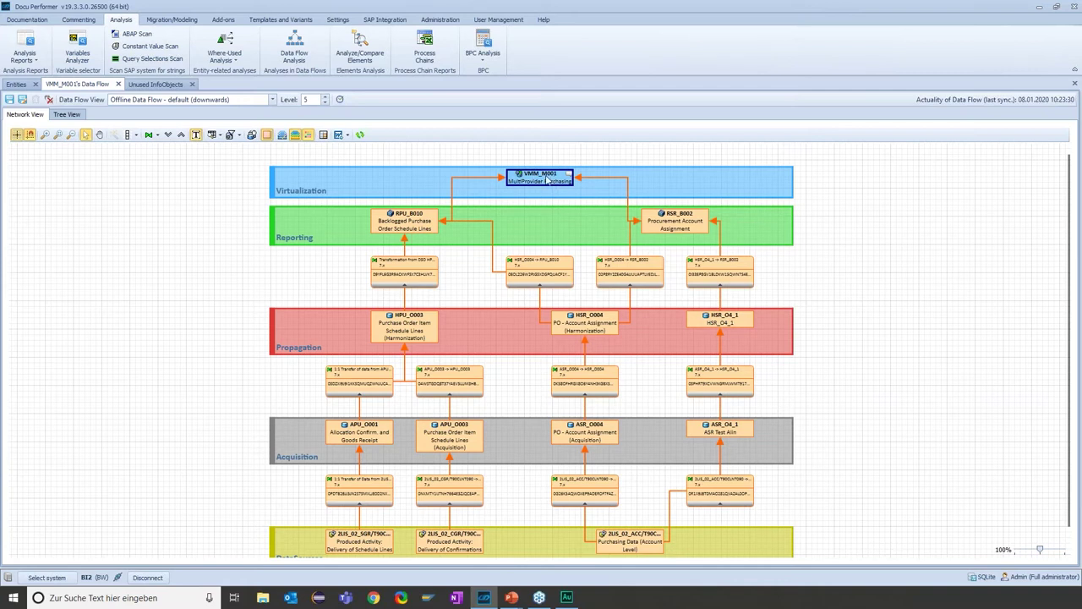
{"action": "scroll", "coordinate": [520, 331], "scroll_direction": "down", "scroll_amount": 1}
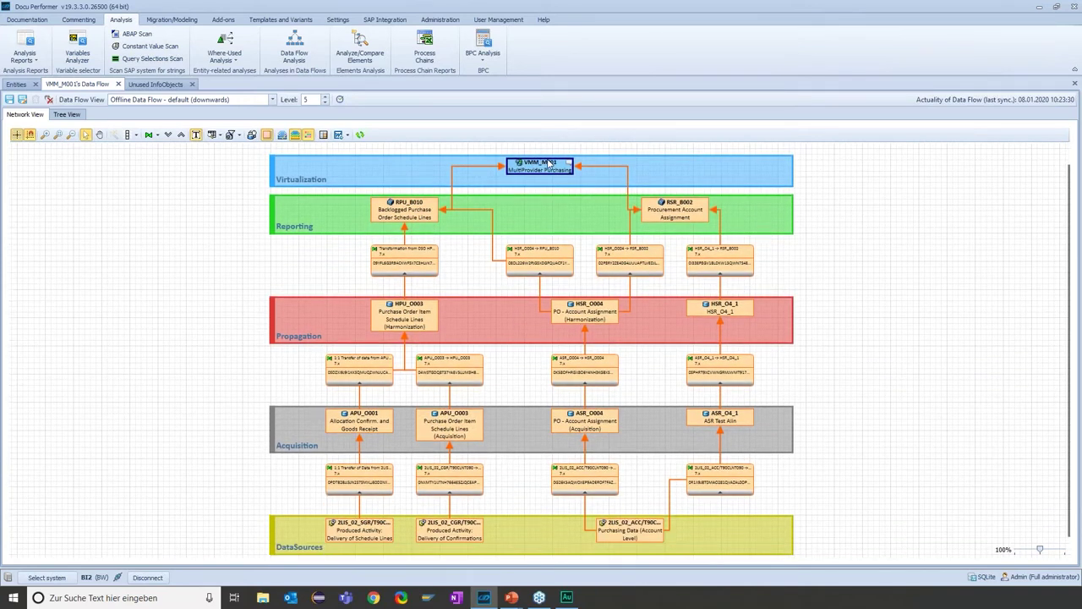
- Hide the layers and display the report VMM_M001_Q001 in the data flow without its superordinate reports
{"action": "left_click", "coordinate": [296, 134]}
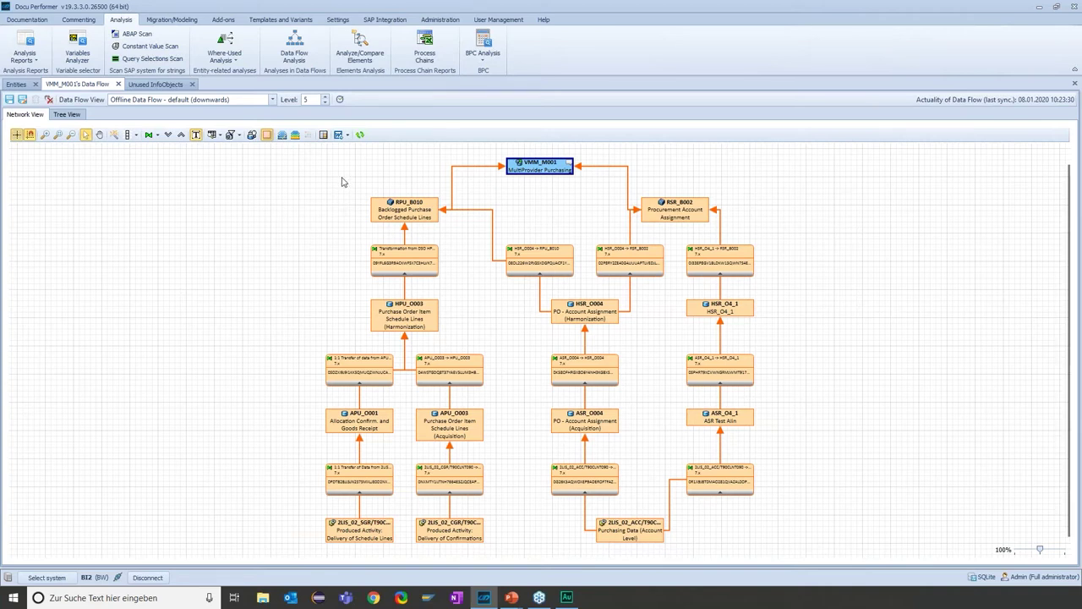
{"action": "left_click", "coordinate": [324, 136]}
{"action": "left_click", "coordinate": [457, 200]}
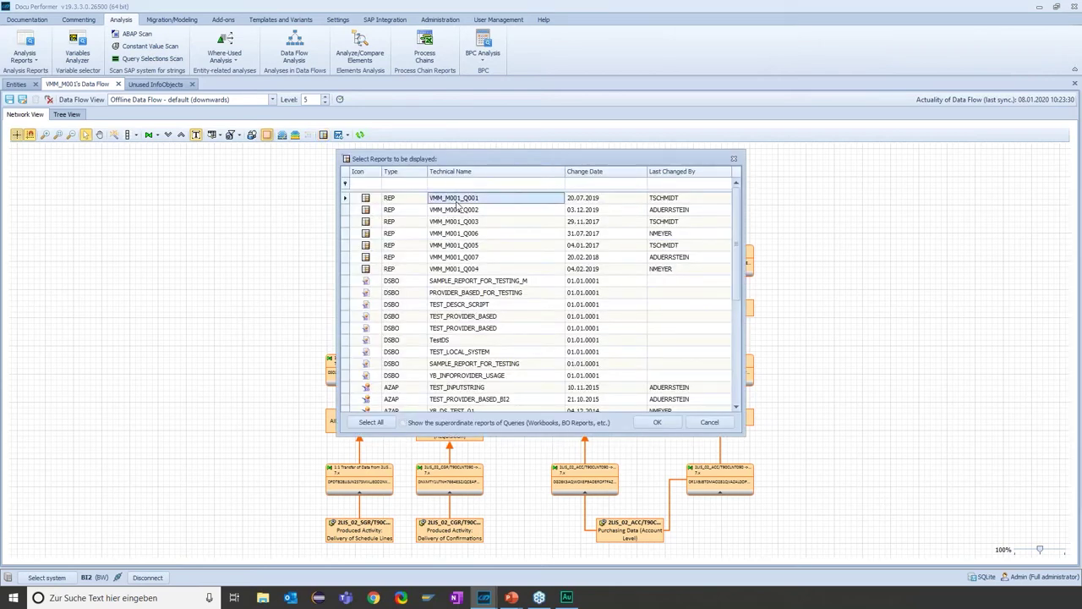
{"action": "left_click", "coordinate": [657, 422]}
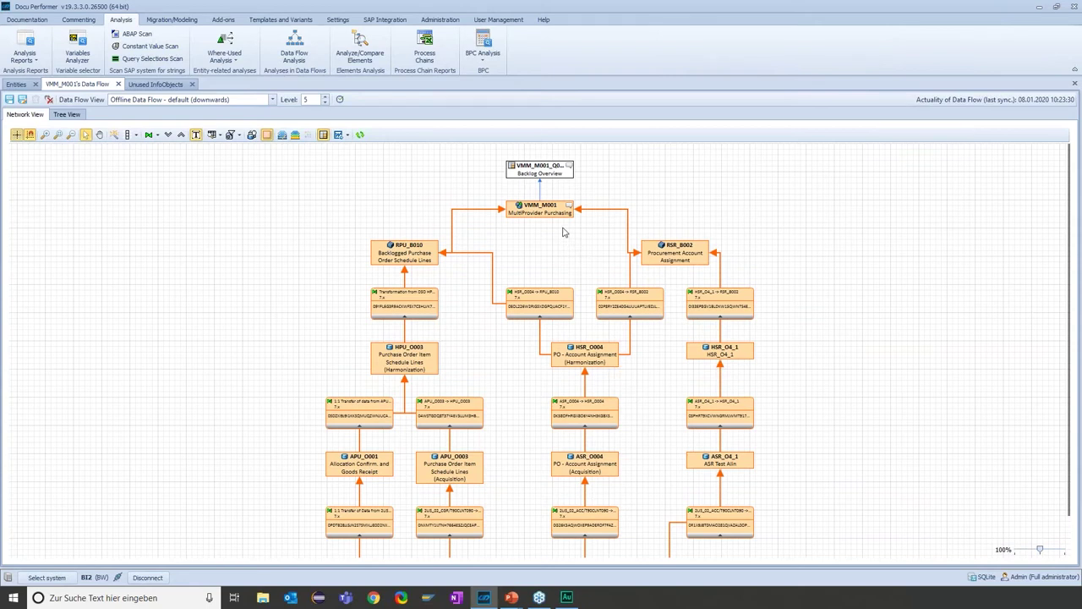
- Run the Analyze/Compare analysis for the query VMM_M001_Q001 from the data flow
{"action": "left_click", "coordinate": [542, 171]}
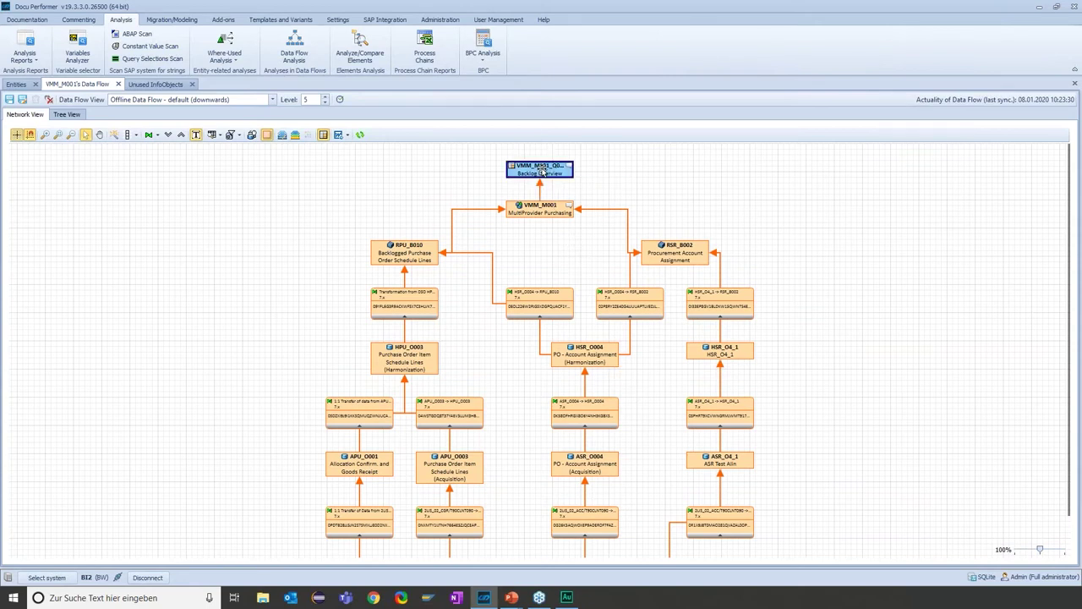
{"action": "right_click", "coordinate": [556, 175]}
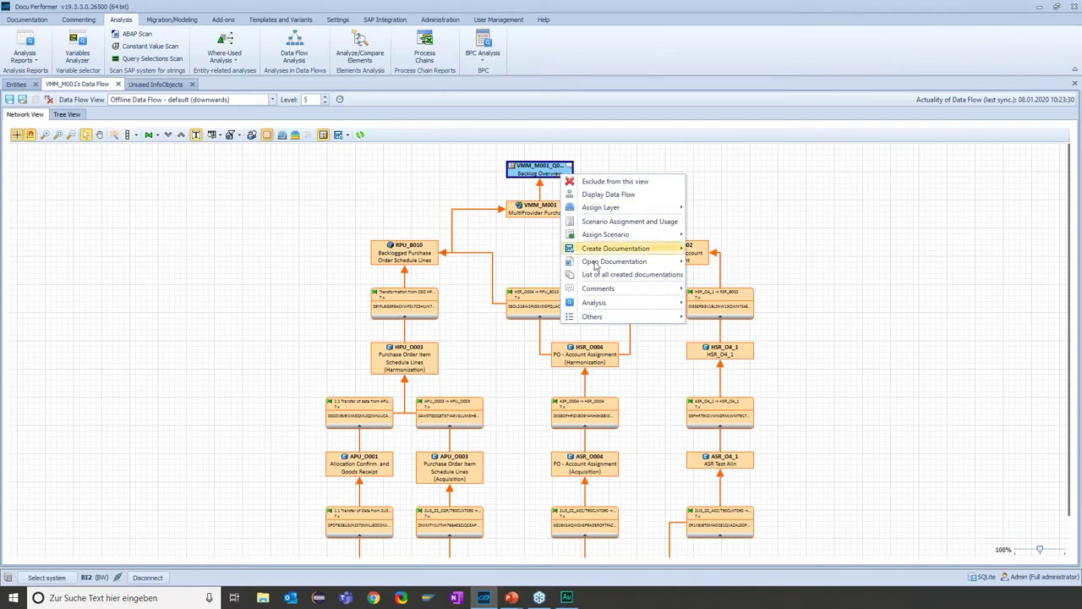
{"action": "mouse_move", "coordinate": [609, 305]}
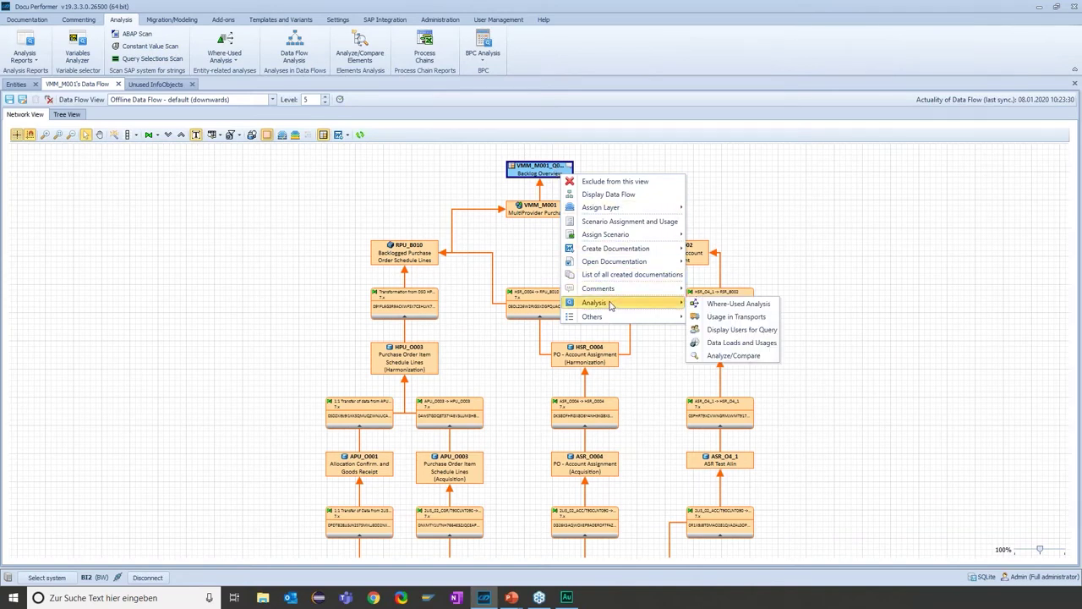
{"action": "left_click", "coordinate": [723, 356]}
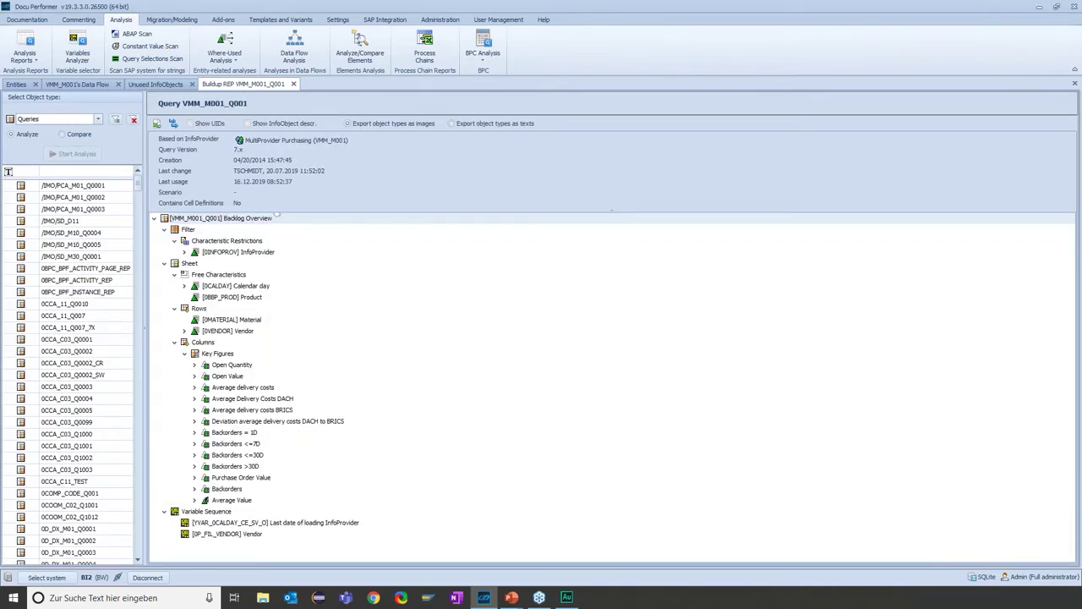
- Examine the query's structure: filter, sheet, free characteristics, rows, columns with key figures, and variable sequence
{"action": "left_click", "coordinate": [193, 233]}
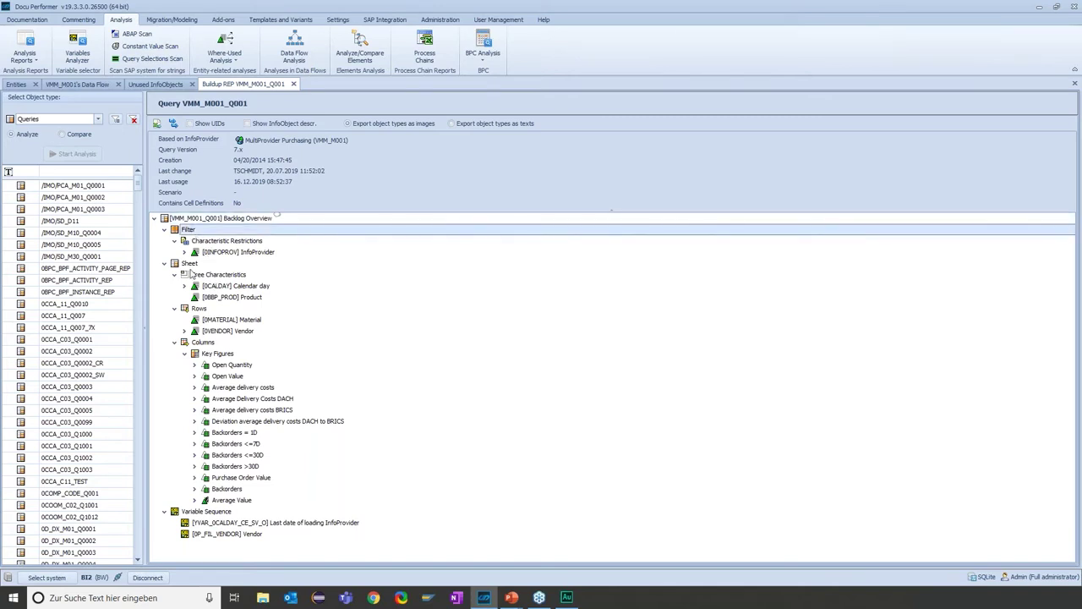
{"action": "left_click", "coordinate": [187, 266]}
{"action": "left_click", "coordinate": [224, 277]}
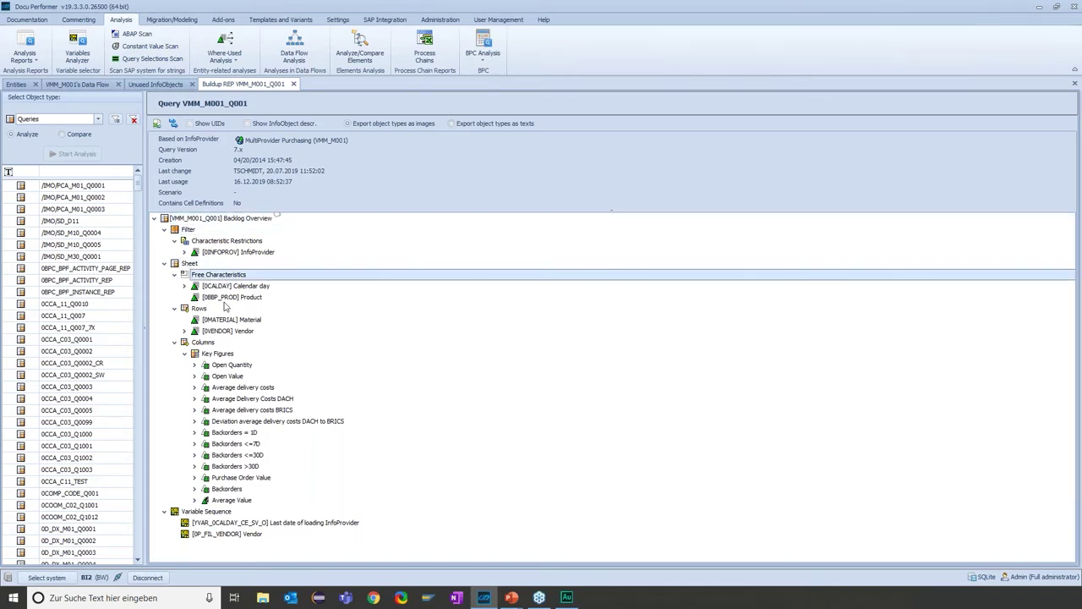
{"action": "left_click", "coordinate": [215, 312]}
{"action": "left_click", "coordinate": [218, 343]}
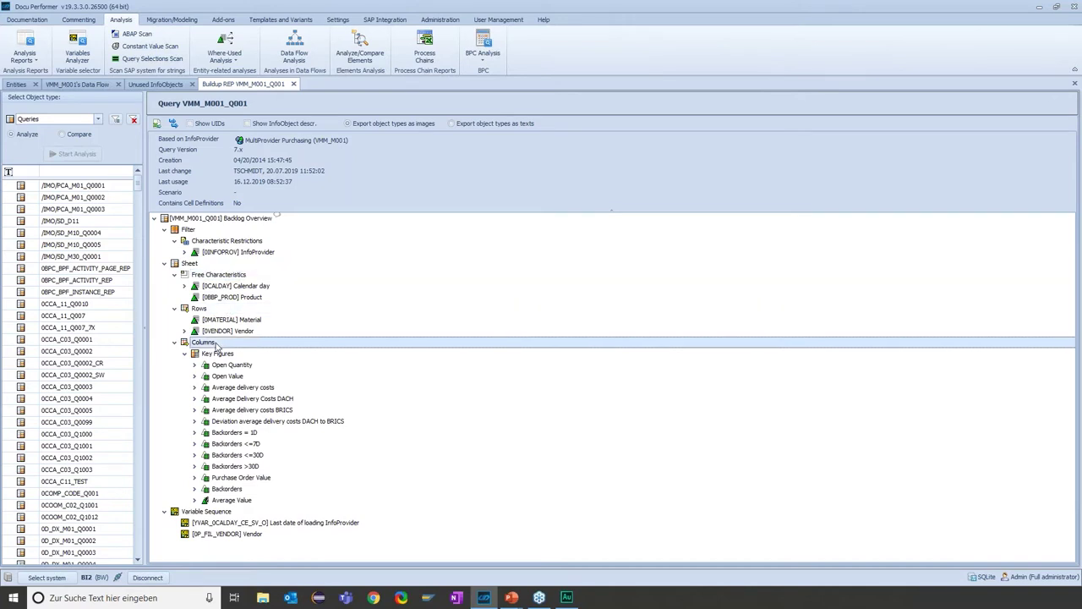
{"action": "left_click", "coordinate": [217, 355]}
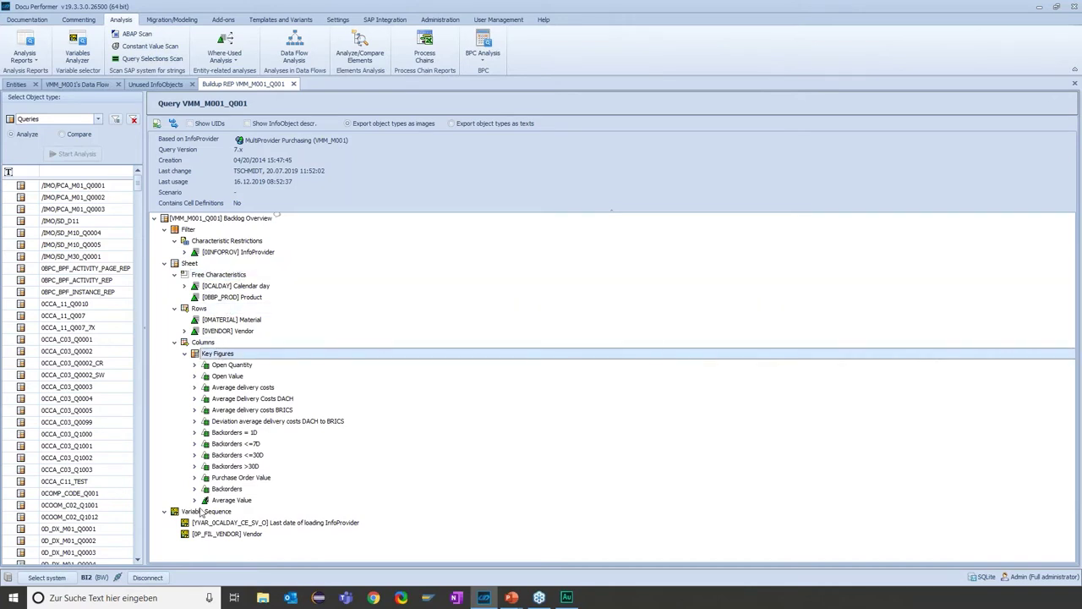
{"action": "left_click", "coordinate": [203, 513]}
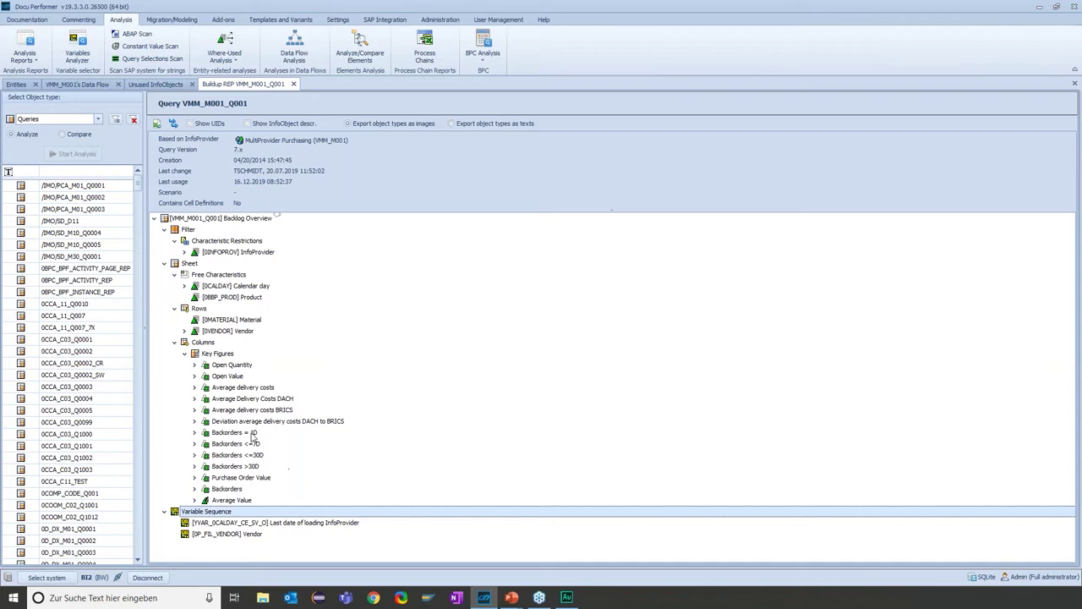
- Expand the whole query structure and examine the formulas and restrictions behind its calculated and restricted key figures
{"action": "left_click", "coordinate": [175, 125]}
{"action": "scroll", "coordinate": [372, 384], "scroll_direction": "down", "scroll_amount": 3}
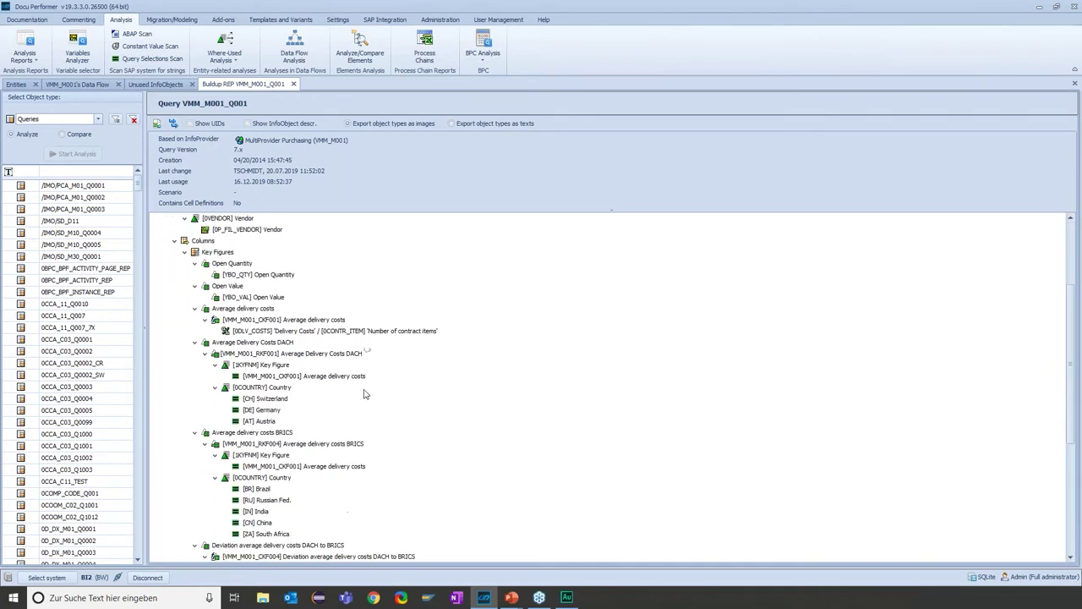
{"action": "left_click", "coordinate": [287, 334]}
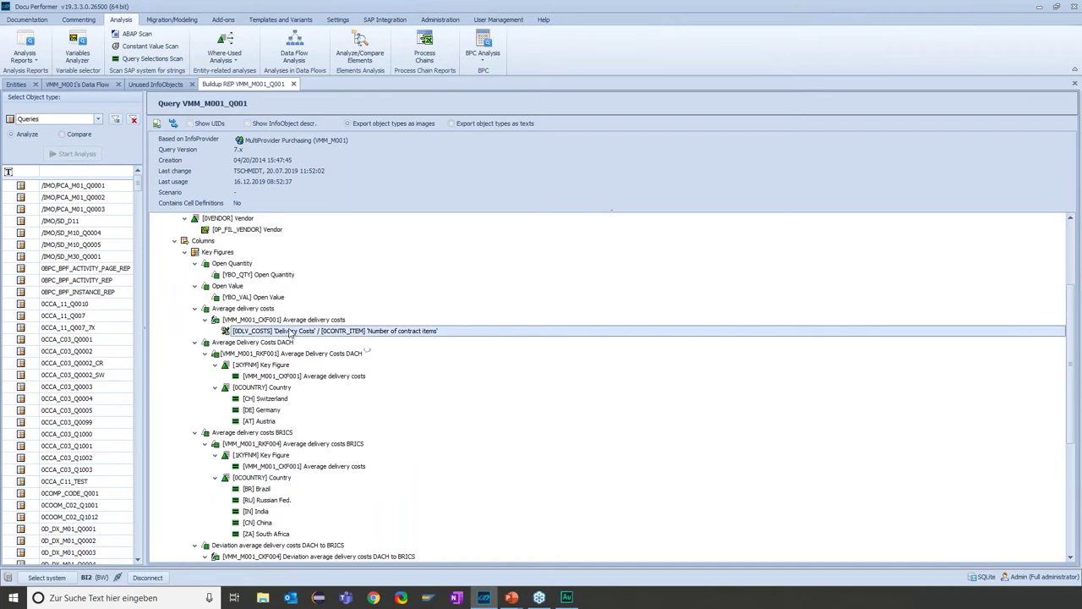
{"action": "scroll", "coordinate": [290, 333], "scroll_direction": "down", "scroll_amount": 5}
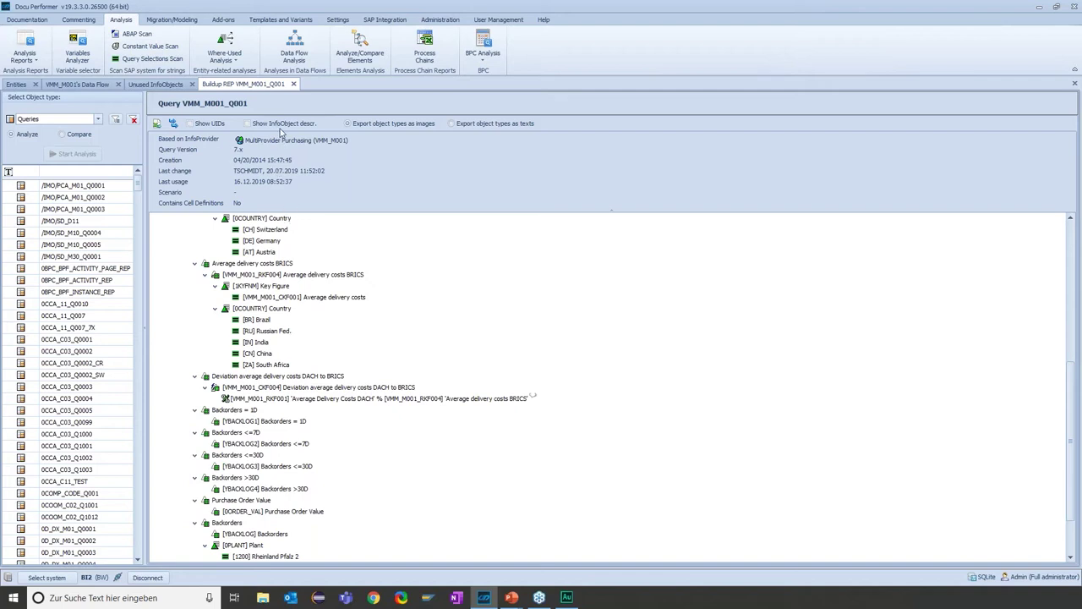
- Switch the query analysis to comparison mode, and close it together with the Unused InfoObjects analysis
{"action": "left_click", "coordinate": [66, 135]}
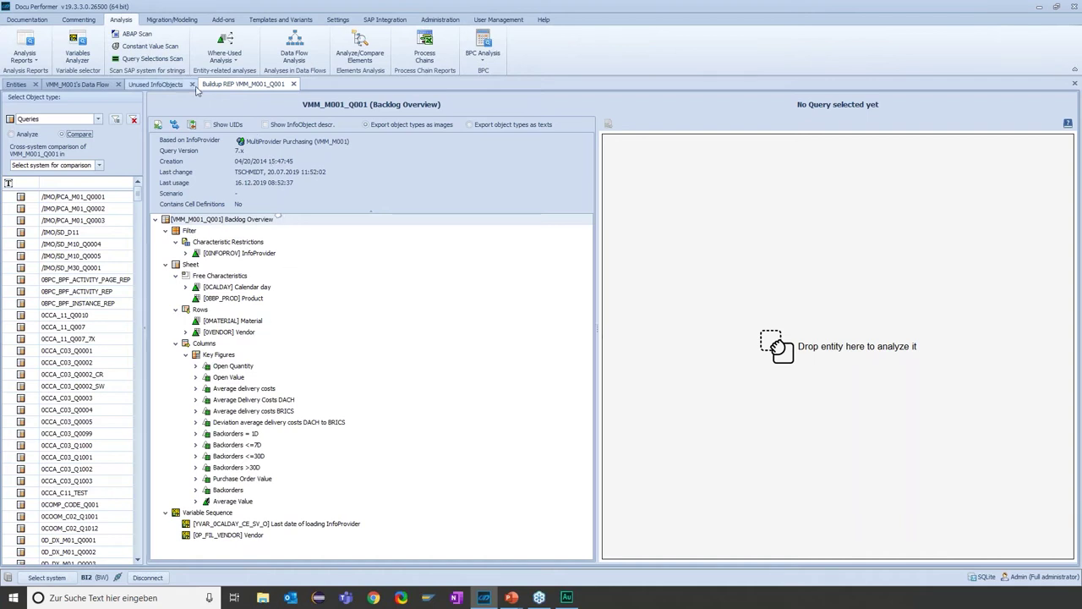
{"action": "left_click", "coordinate": [293, 84]}
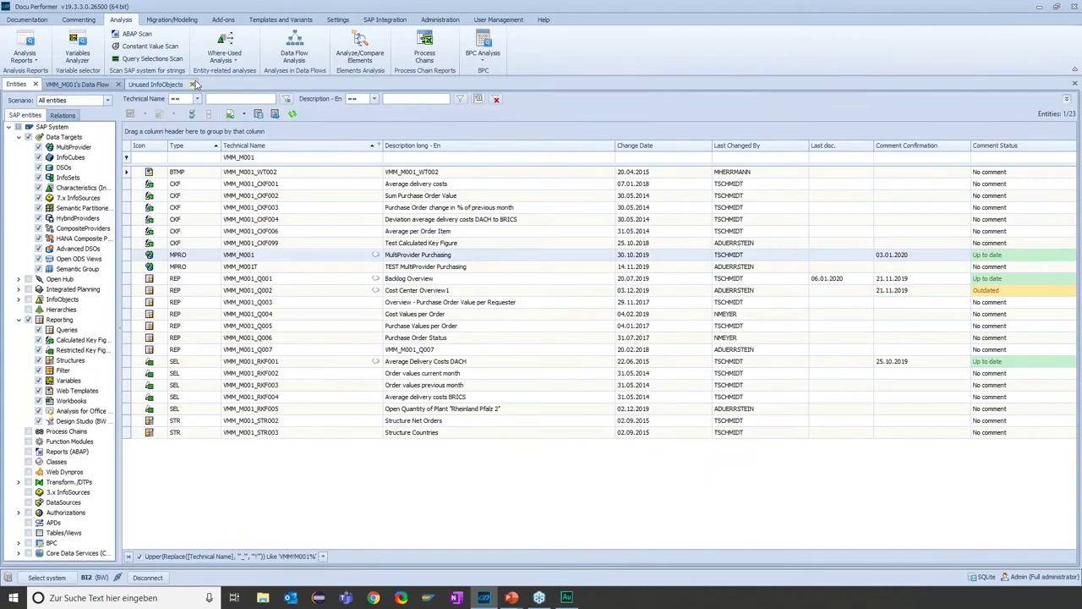
{"action": "left_click", "coordinate": [193, 86]}
- Switch to the running PowerPoint slide show at the Live Demo slide
{"action": "left_click", "coordinate": [512, 598]}
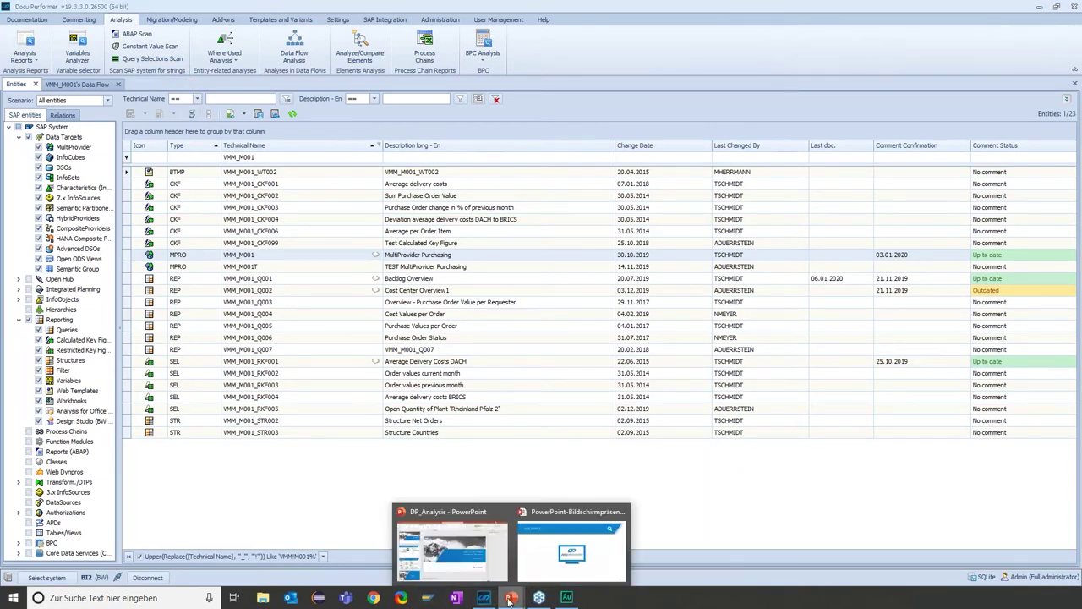
{"action": "left_click", "coordinate": [556, 554]}
{"action": "left_click", "coordinate": [556, 554]}
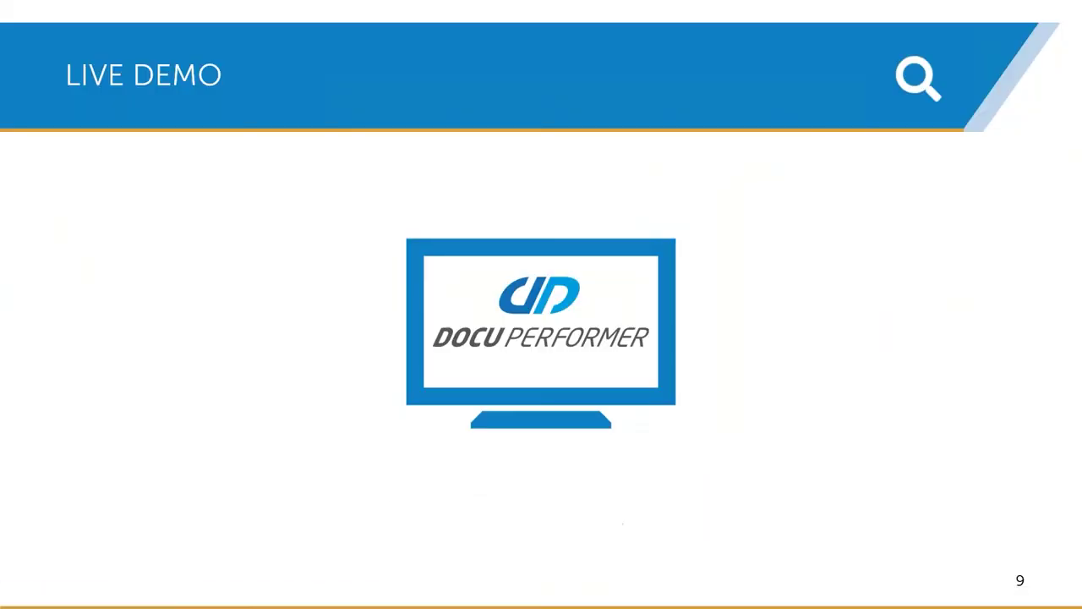
- Advance the slide show to the At a Glance – Overview slide
{"action": "key", "text": "Right"}
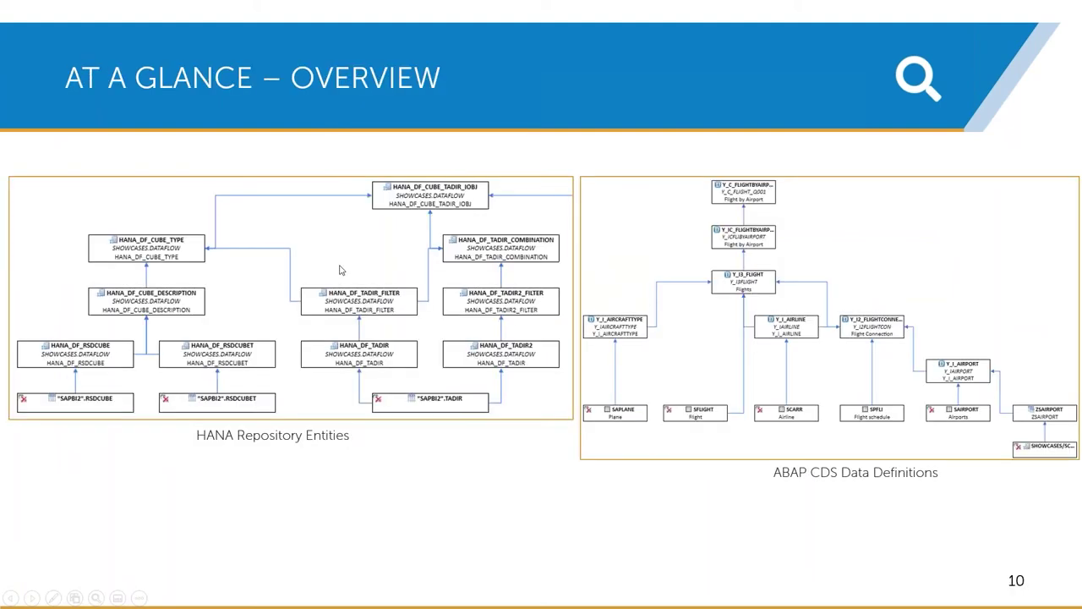
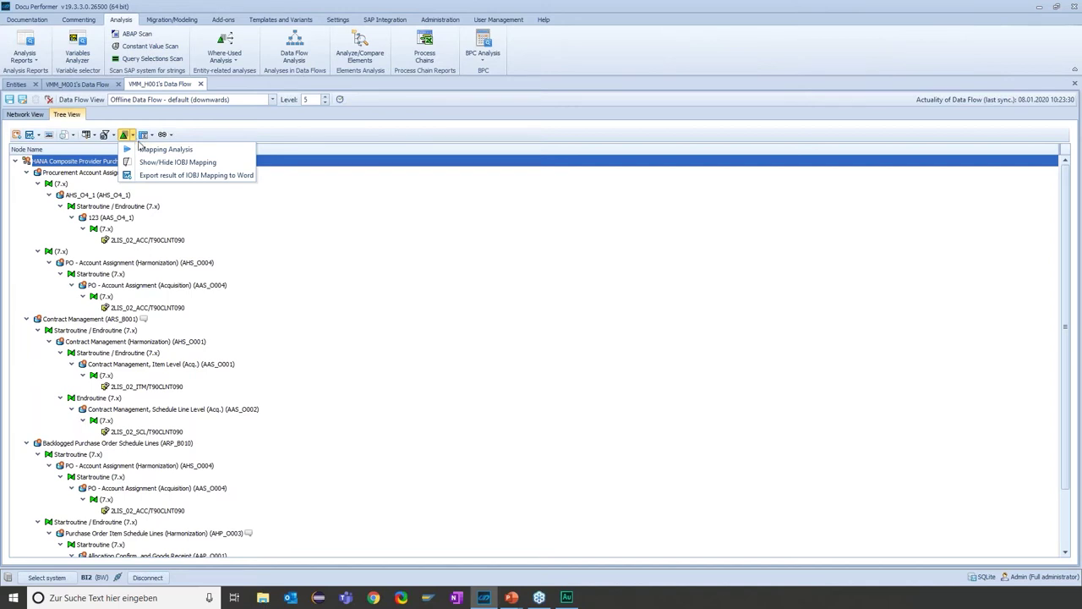
- Run a mapping analysis on VMM_H001's data flow for key figure 0ORDER_VAL, with start and end routines scanned
{"action": "left_click", "coordinate": [168, 149]}
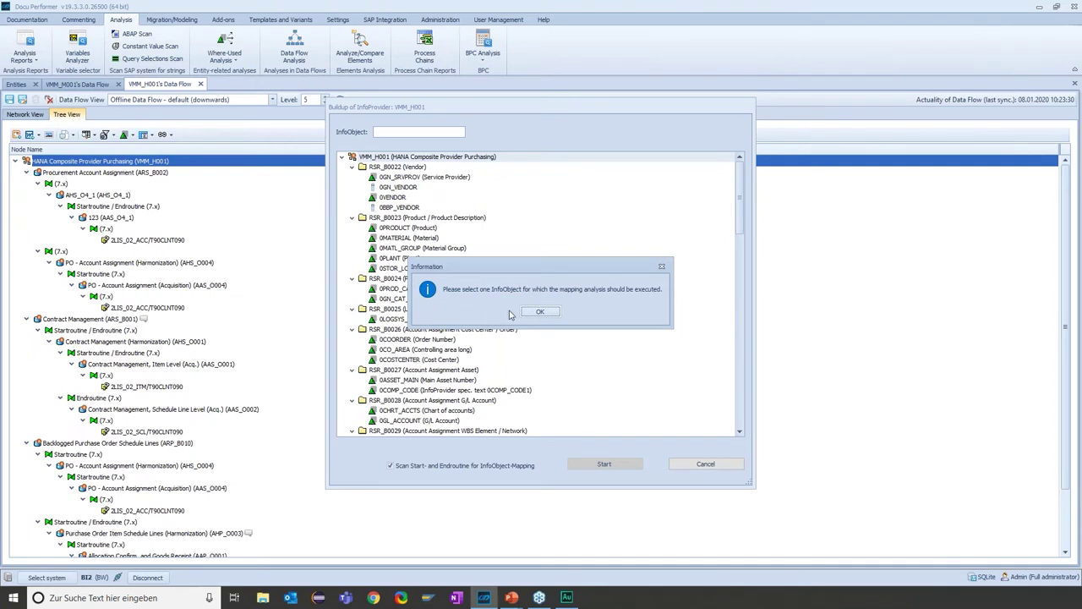
{"action": "left_click", "coordinate": [533, 313]}
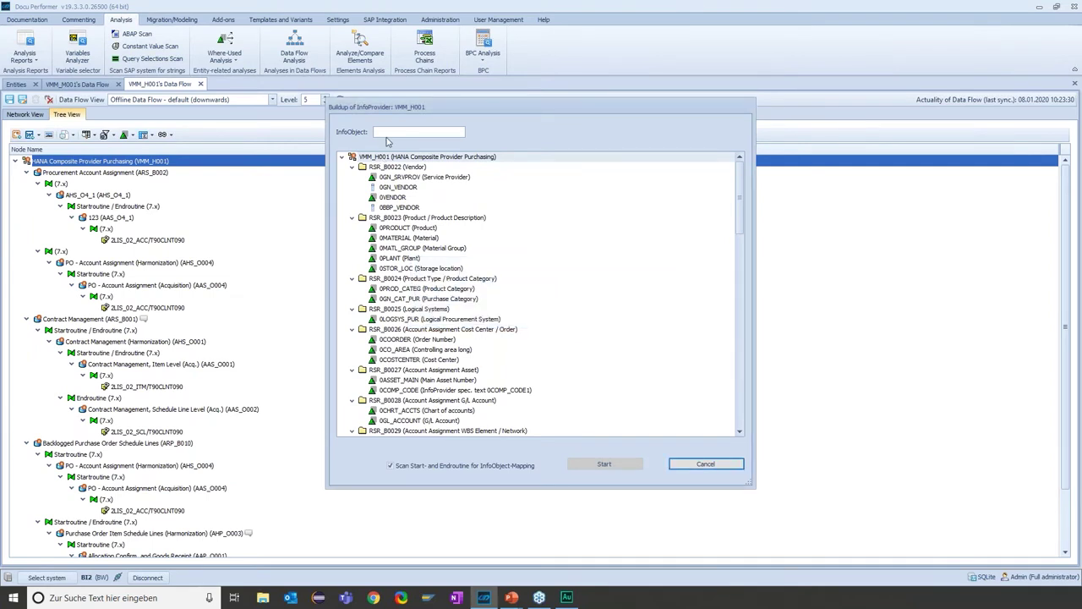
{"action": "left_click", "coordinate": [389, 131]}
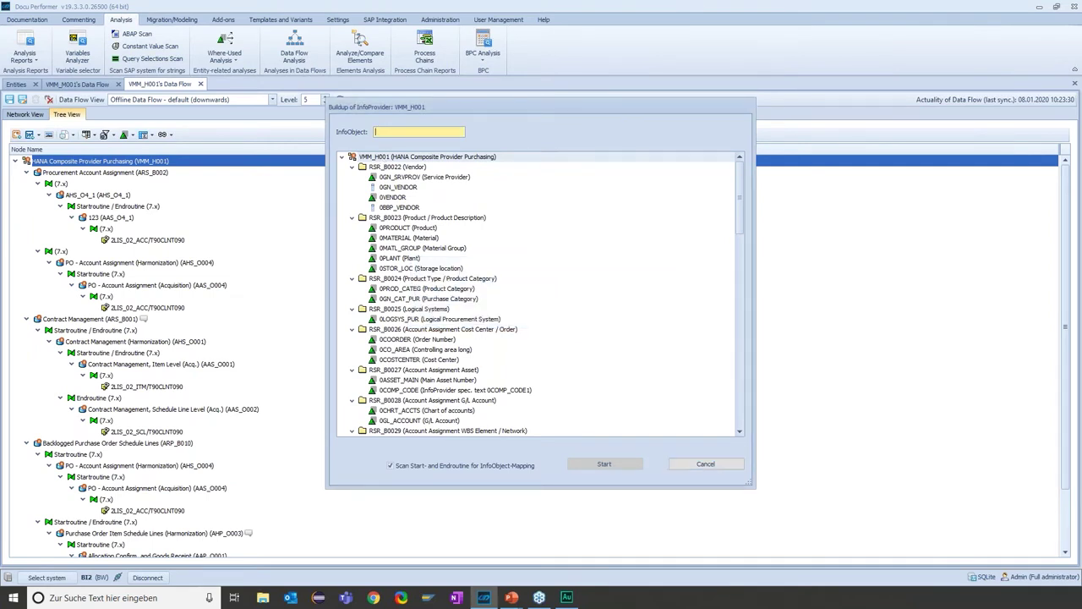
{"action": "type", "text": "0ORD"}
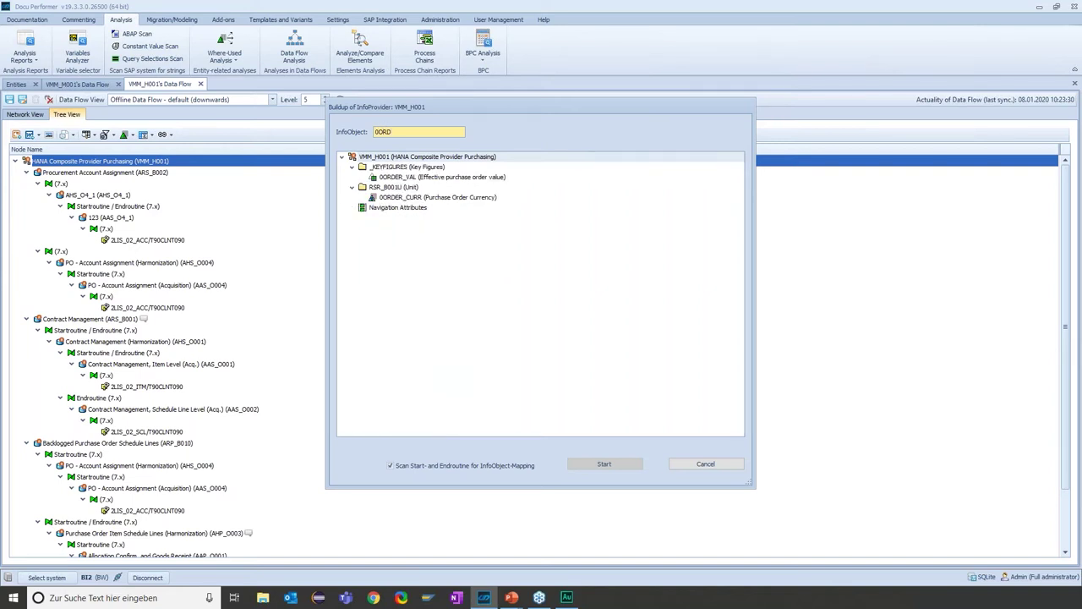
{"action": "left_click", "coordinate": [412, 178]}
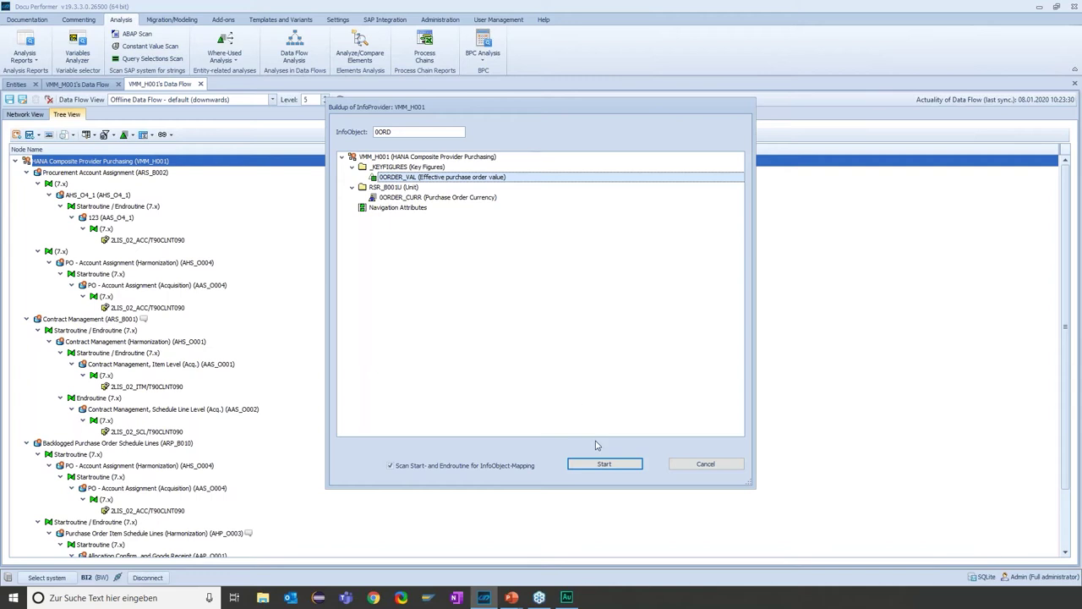
{"action": "left_click", "coordinate": [604, 465]}
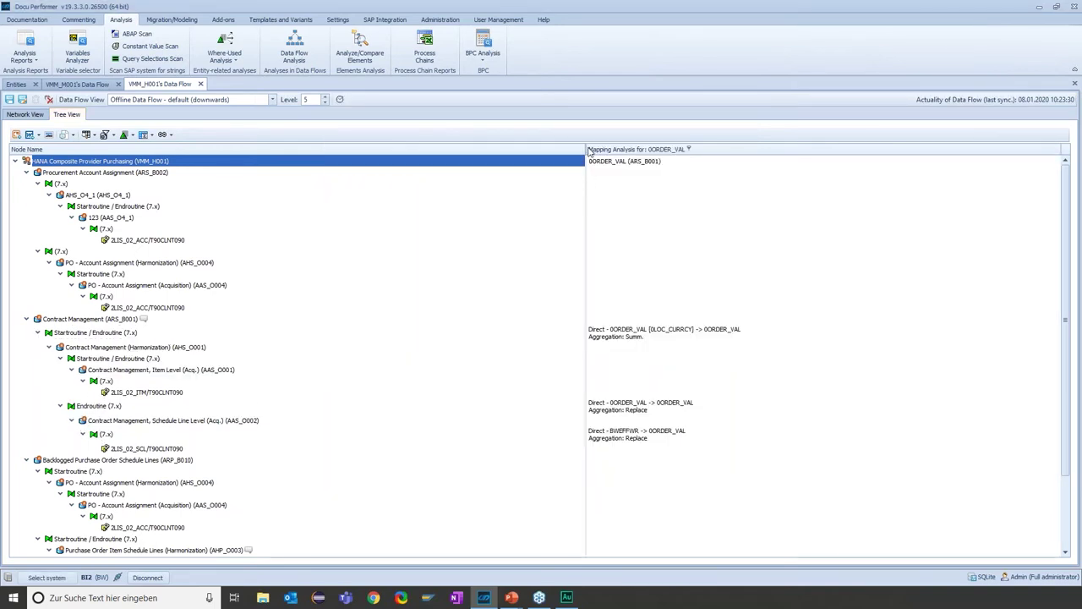
- Narrow the node name column and collapse the ARS_B002 and ARP_B010 branches, leaving Contract Management (ARS_B001) expanded
{"action": "left_click_drag", "start_coordinate": [586, 197], "coordinate": [319, 197]}
{"action": "left_click", "coordinate": [370, 332]}
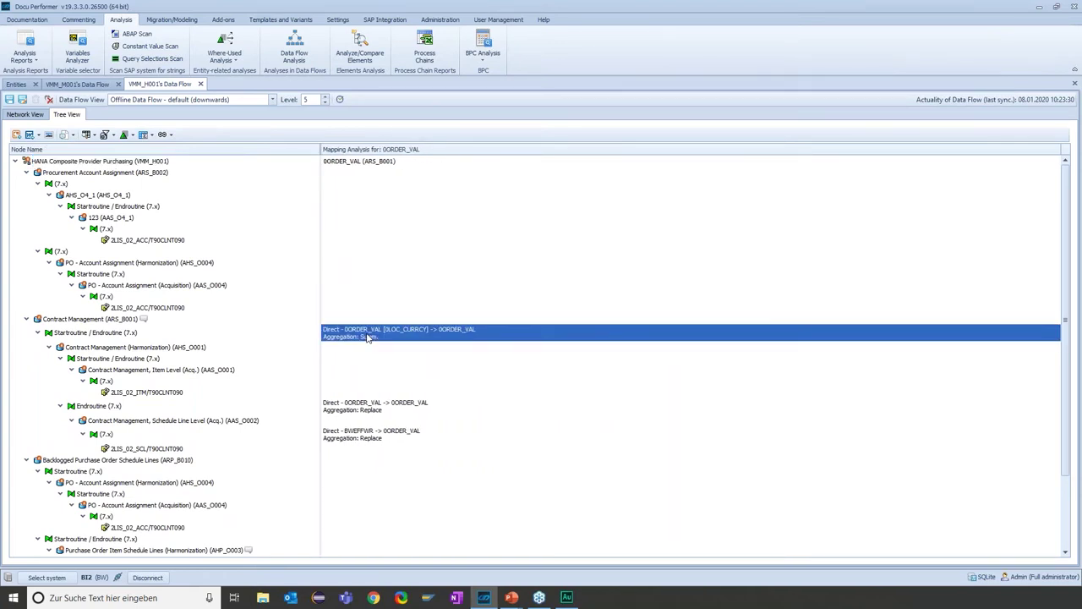
{"action": "left_click", "coordinate": [348, 407]}
{"action": "left_click", "coordinate": [348, 433]}
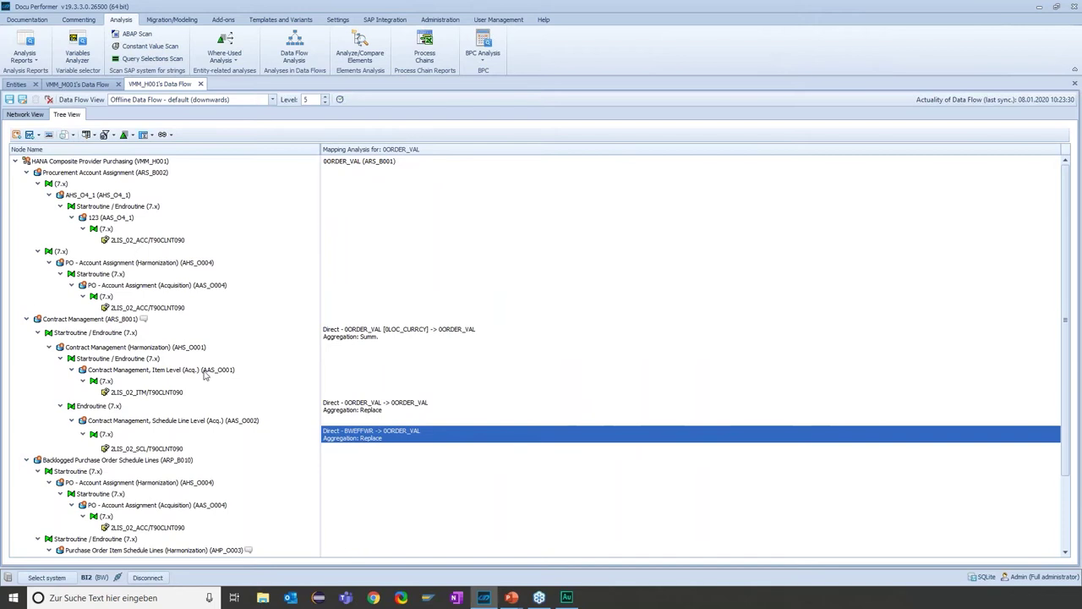
{"action": "left_click", "coordinate": [26, 173]}
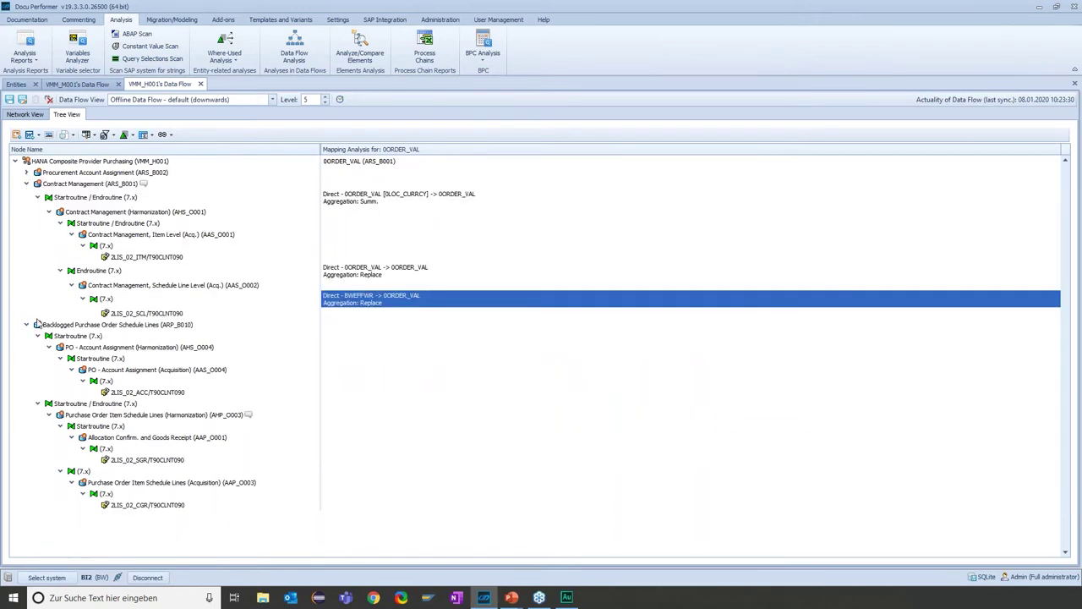
{"action": "left_click", "coordinate": [26, 324]}
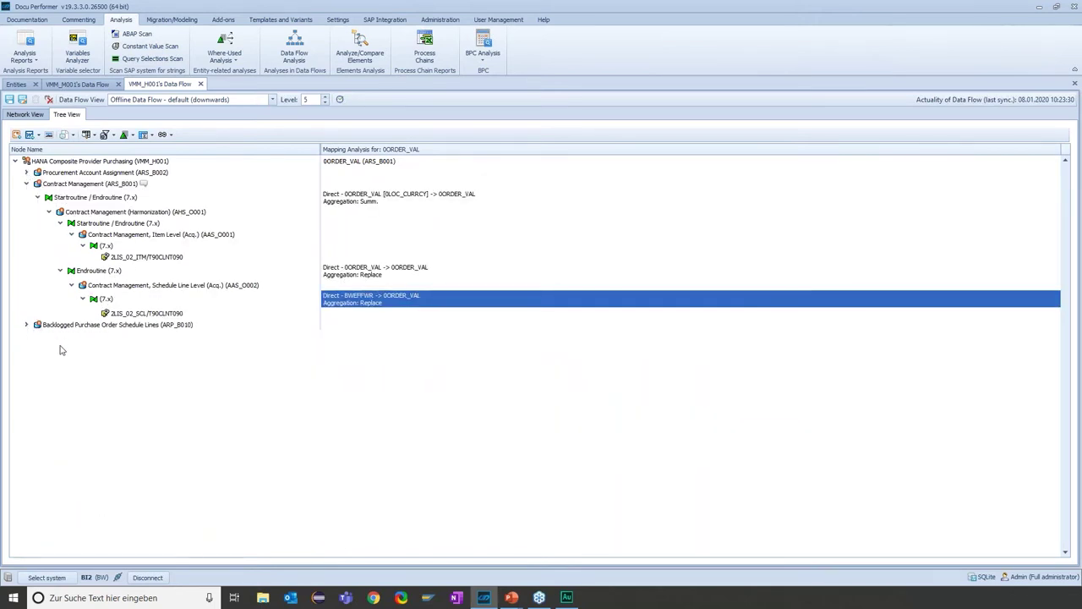
- Trace the 0ORDER_VAL mapping from DataSource 2LIS_02_SCL through each transformation up to Contract Management (ARS_B001) and the composite provider
{"action": "left_click", "coordinate": [138, 314]}
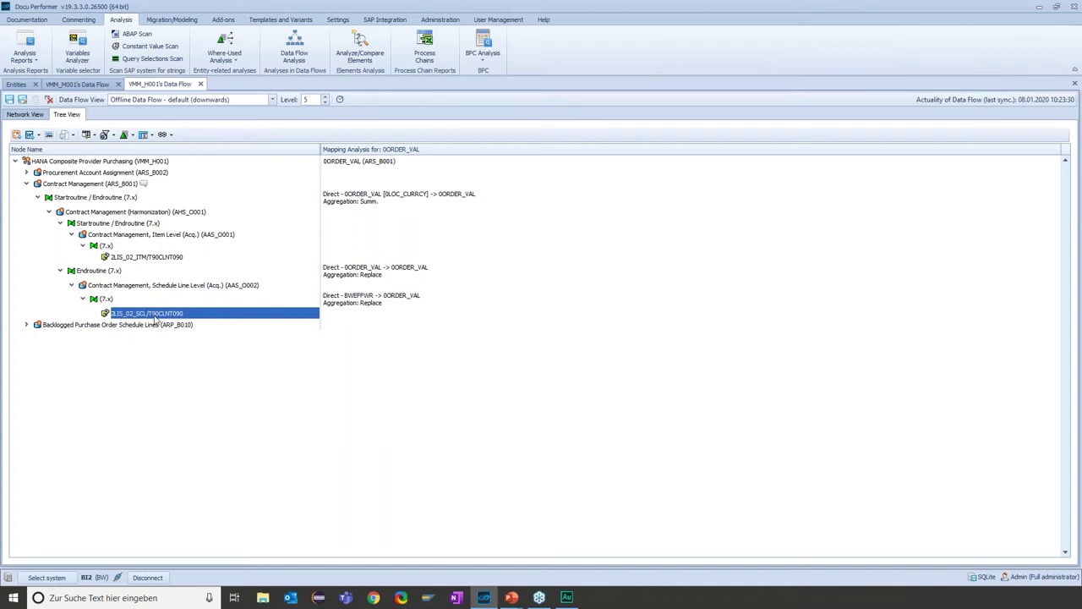
{"action": "left_click", "coordinate": [350, 300]}
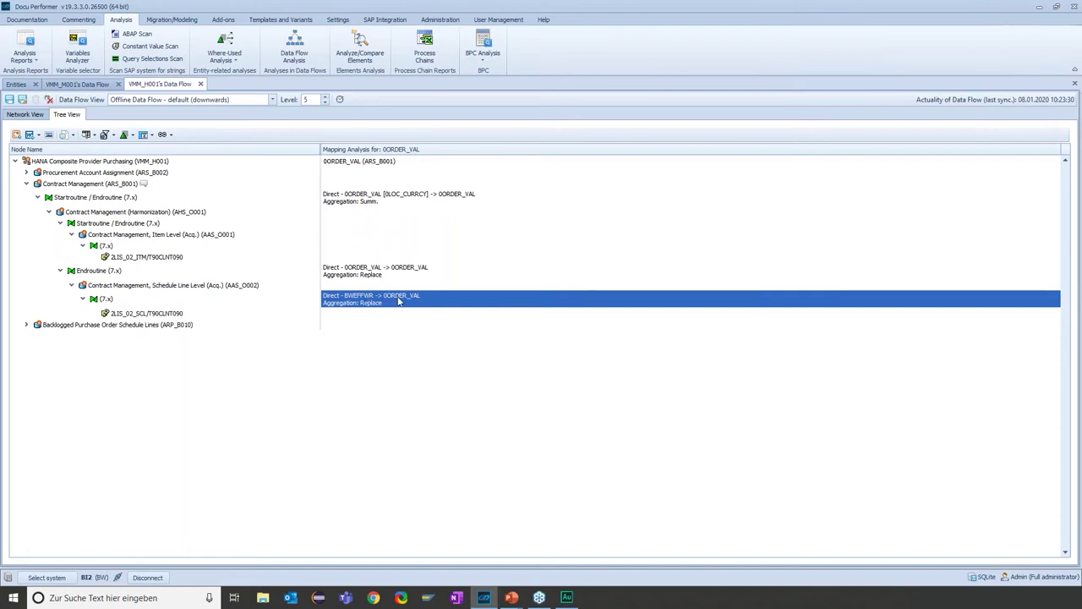
{"action": "left_click", "coordinate": [147, 276]}
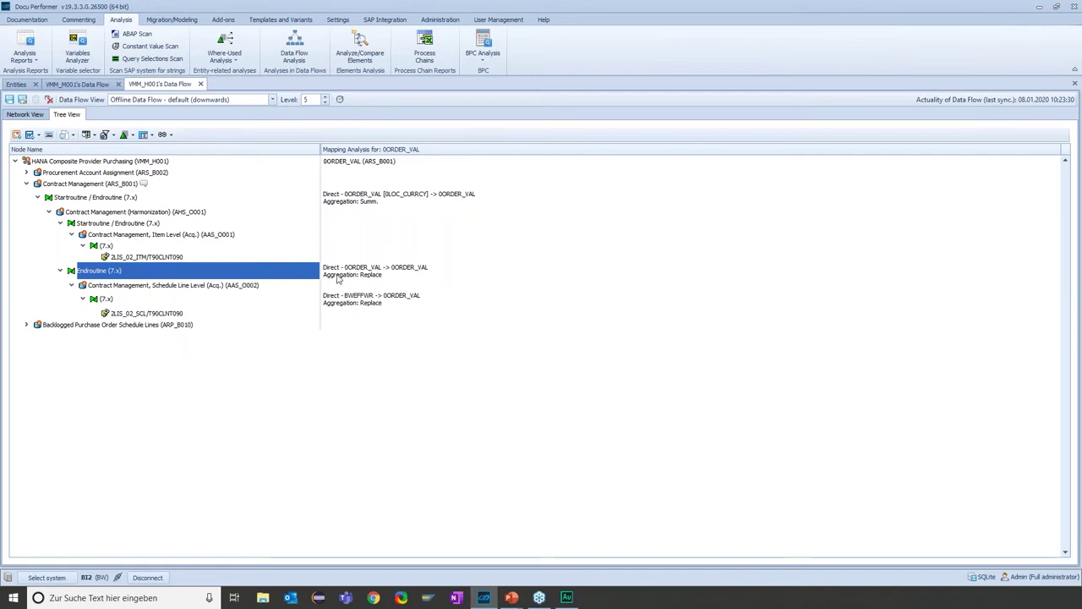
{"action": "left_click", "coordinate": [336, 276]}
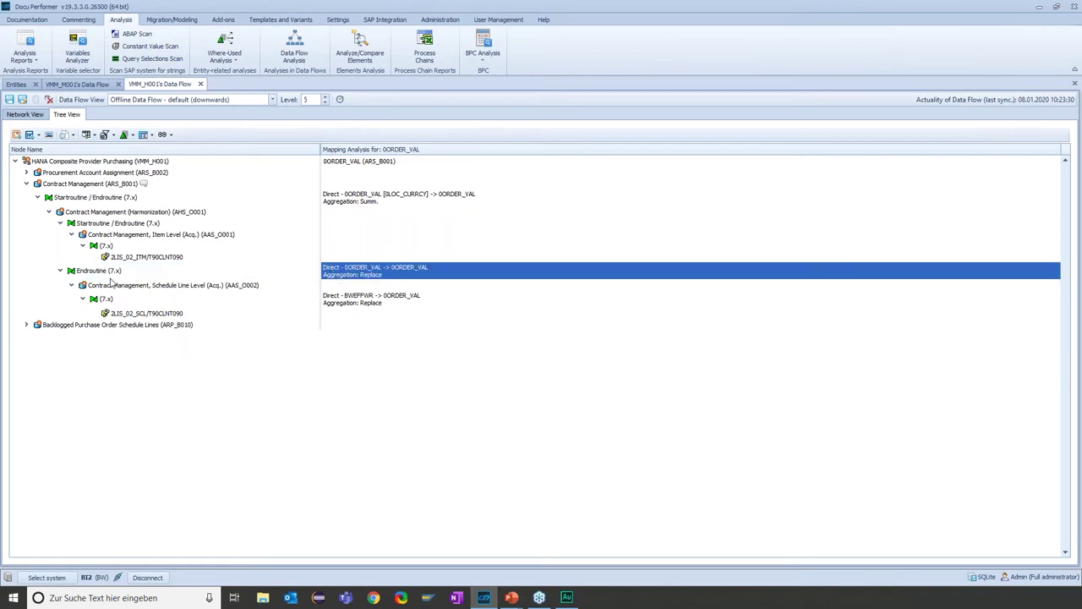
{"action": "left_click", "coordinate": [105, 276]}
{"action": "left_click", "coordinate": [359, 201]}
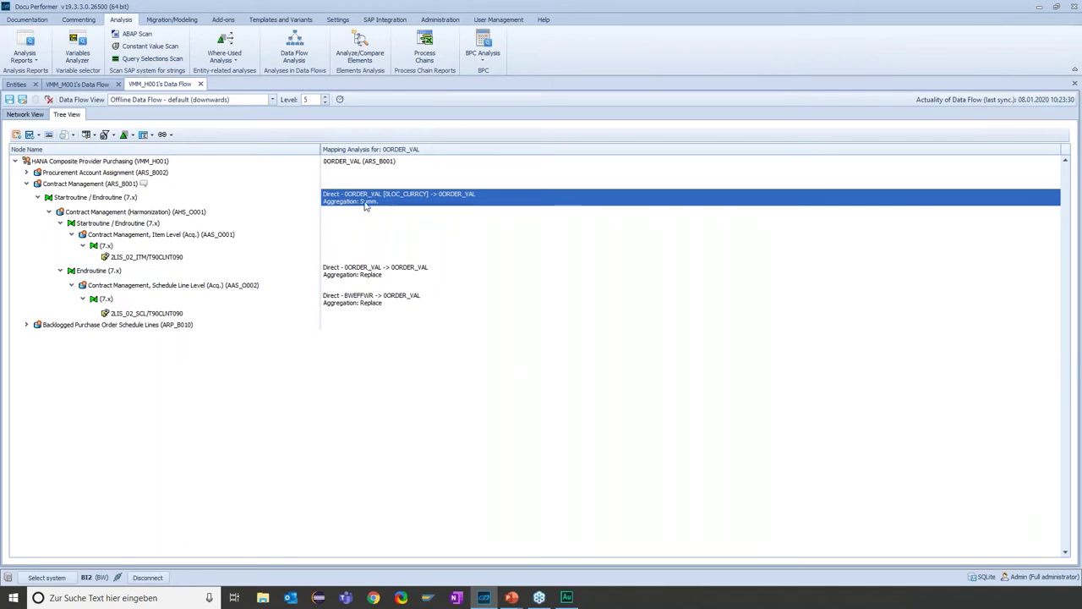
{"action": "double_click", "coordinate": [363, 203]}
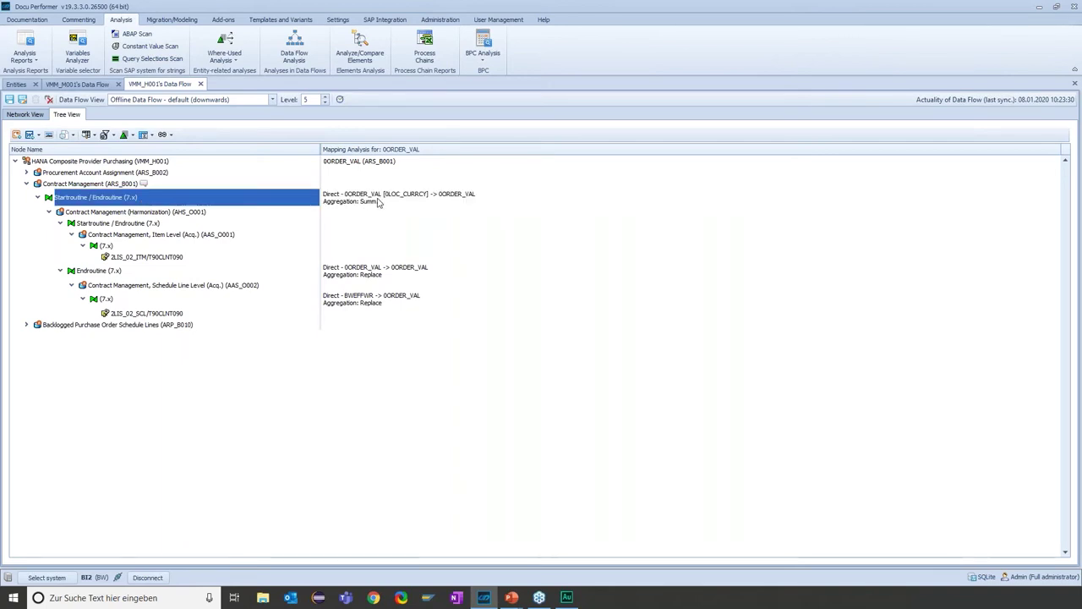
{"action": "left_click", "coordinate": [364, 203]}
{"action": "left_click", "coordinate": [63, 186]}
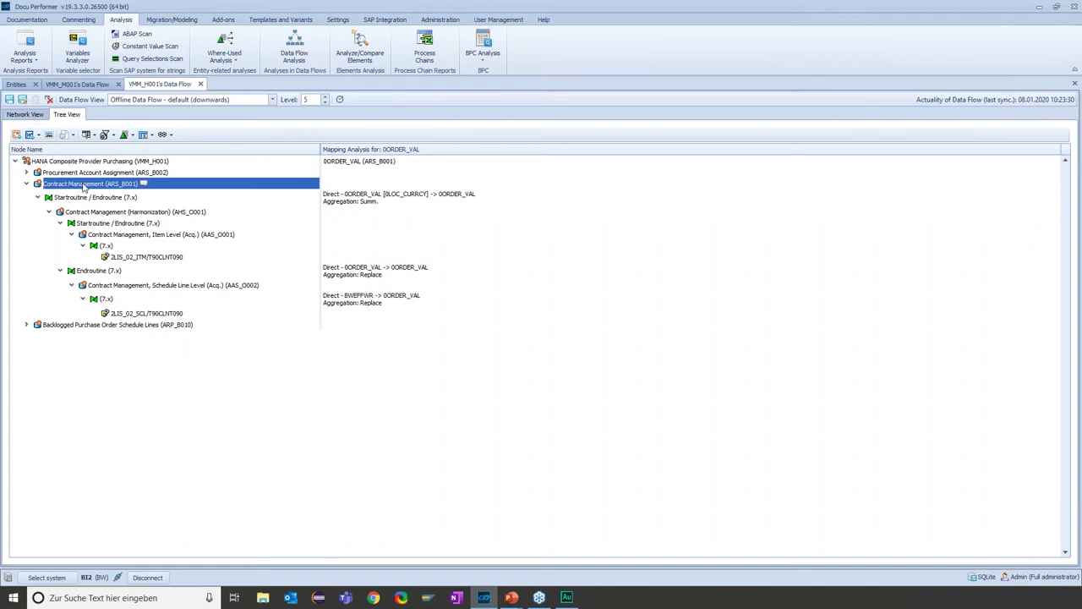
{"action": "left_click", "coordinate": [352, 162]}
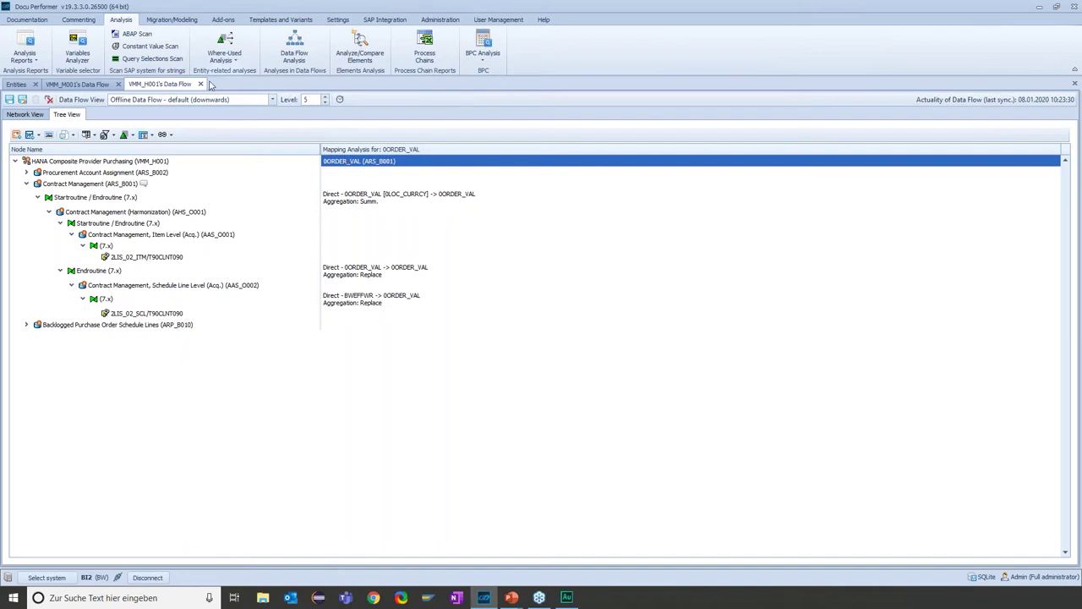
- Close VMM_H001's data flow and filter the entities list by technical name AHP_O003
{"action": "left_click", "coordinate": [202, 85]}
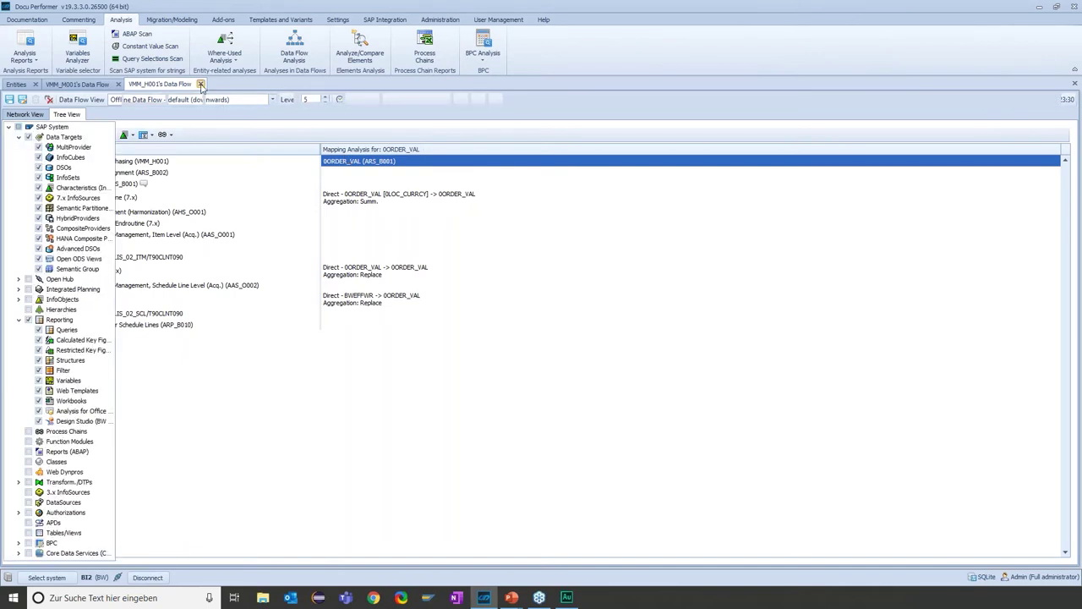
{"action": "left_click", "coordinate": [17, 85]}
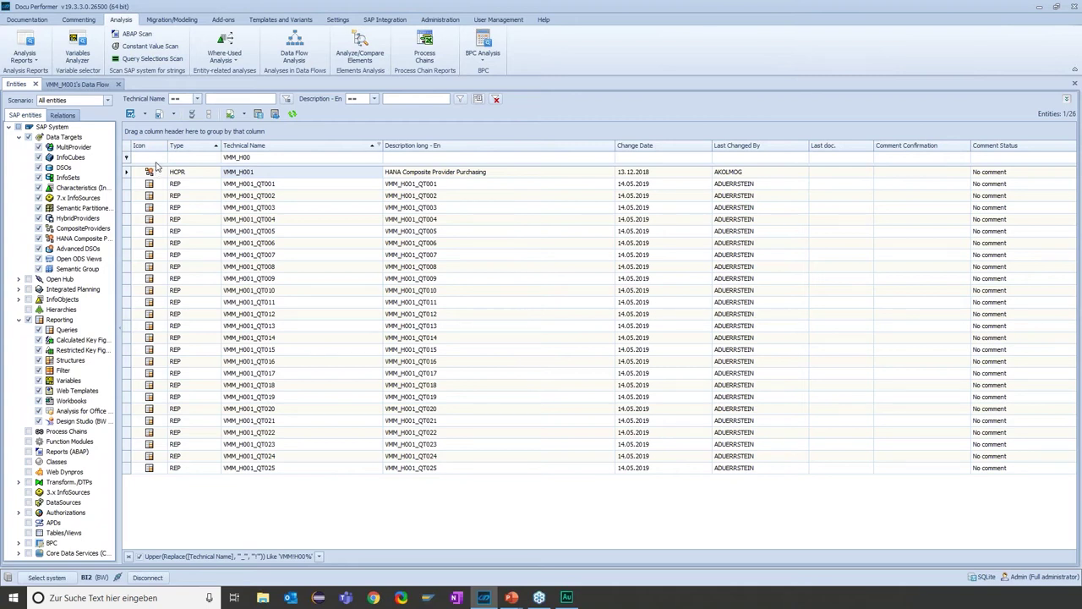
{"action": "left_click", "coordinate": [258, 158]}
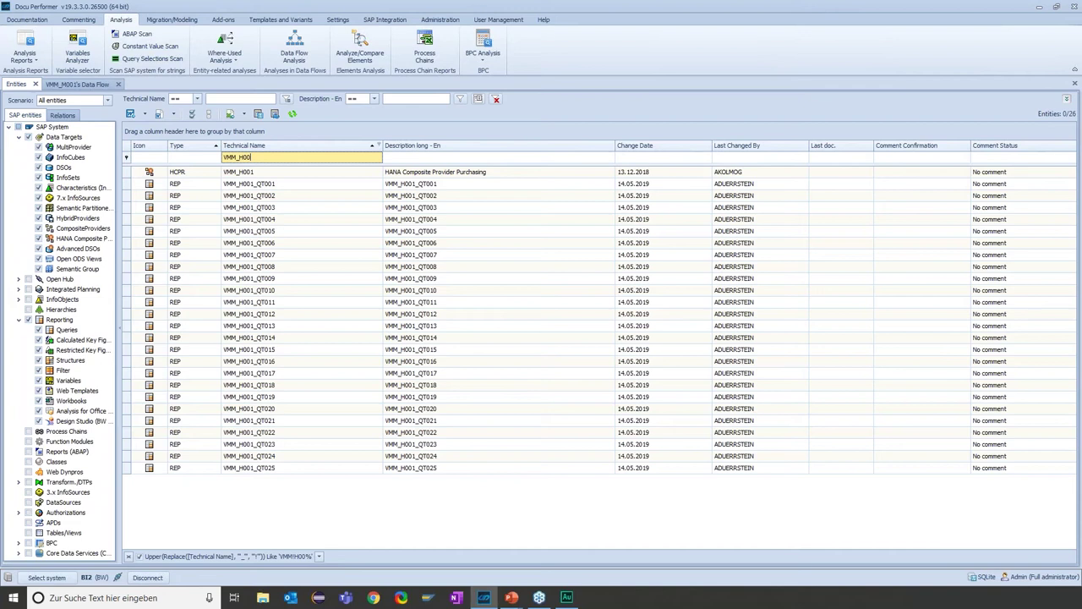
{"action": "key", "text": "BackSpace"}
{"action": "key", "text": "BackSpace"}
{"action": "key", "text": "BackSpace"}
{"action": "key", "text": "BackSpace"}
{"action": "key", "text": "BackSpace"}
{"action": "key", "text": "BackSpace"}
{"action": "type", "text": "A"}
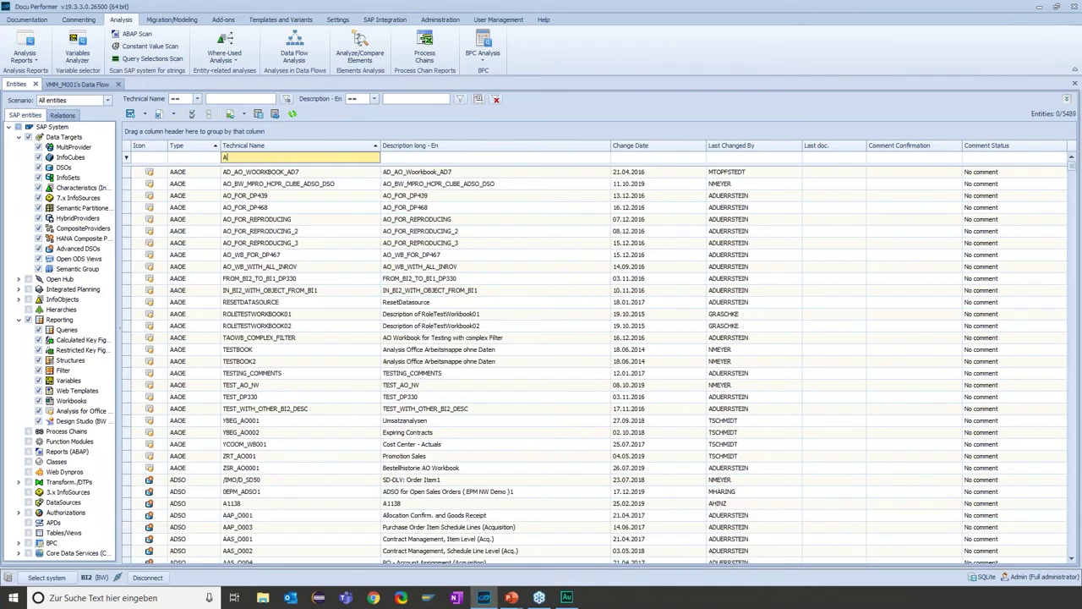
{"action": "type", "text": "HP"}
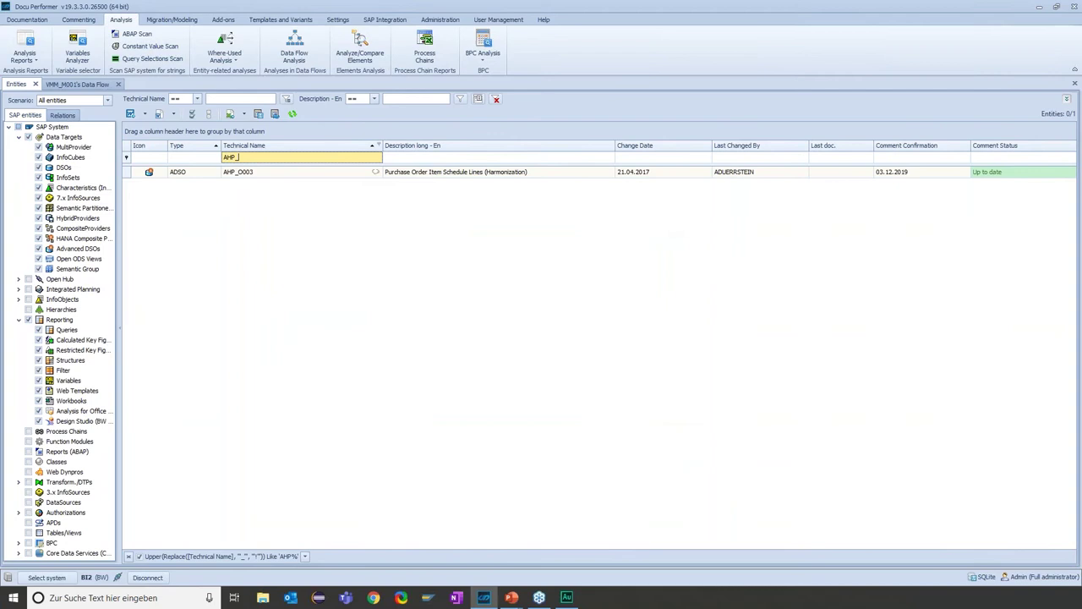
{"action": "type", "text": "_O003"}
- Run a where-used analysis for ADSO AHP_O003, with the usage check in ABAP coding enabled
{"action": "left_click", "coordinate": [234, 179]}
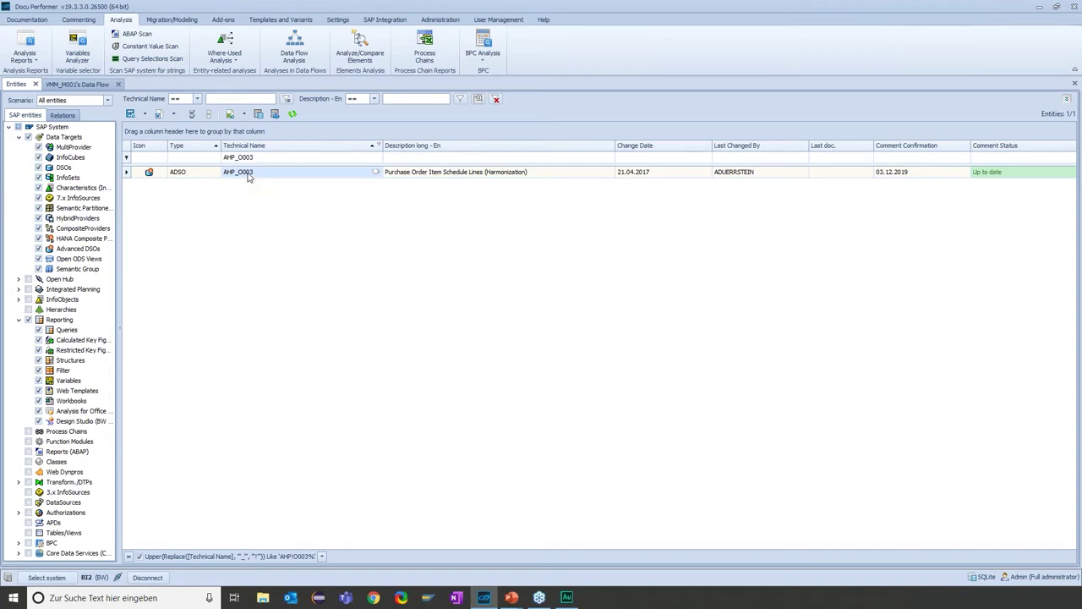
{"action": "right_click", "coordinate": [248, 174]}
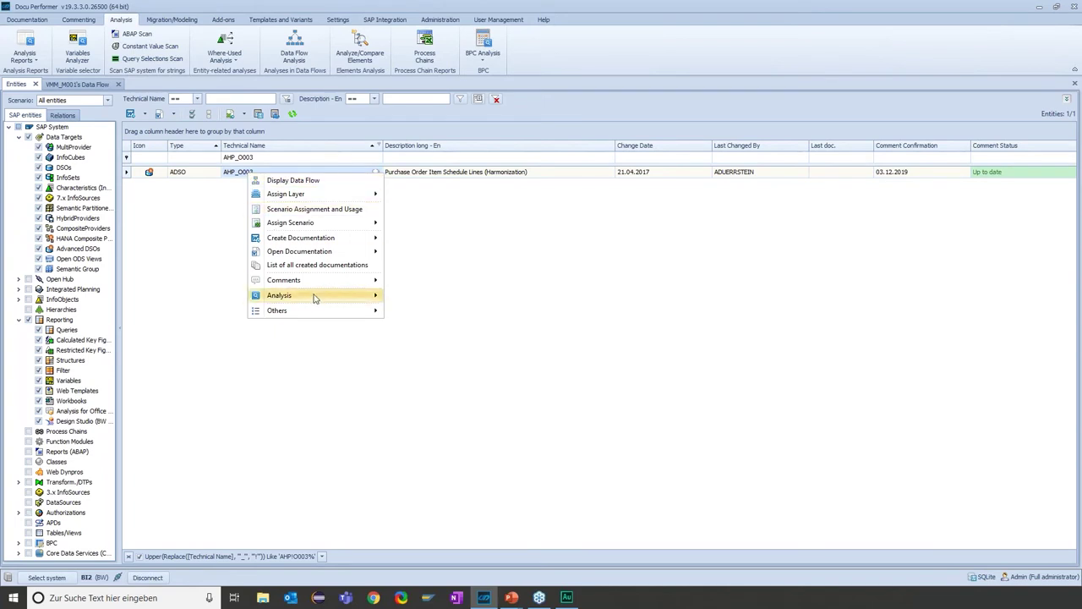
{"action": "mouse_move", "coordinate": [319, 302]}
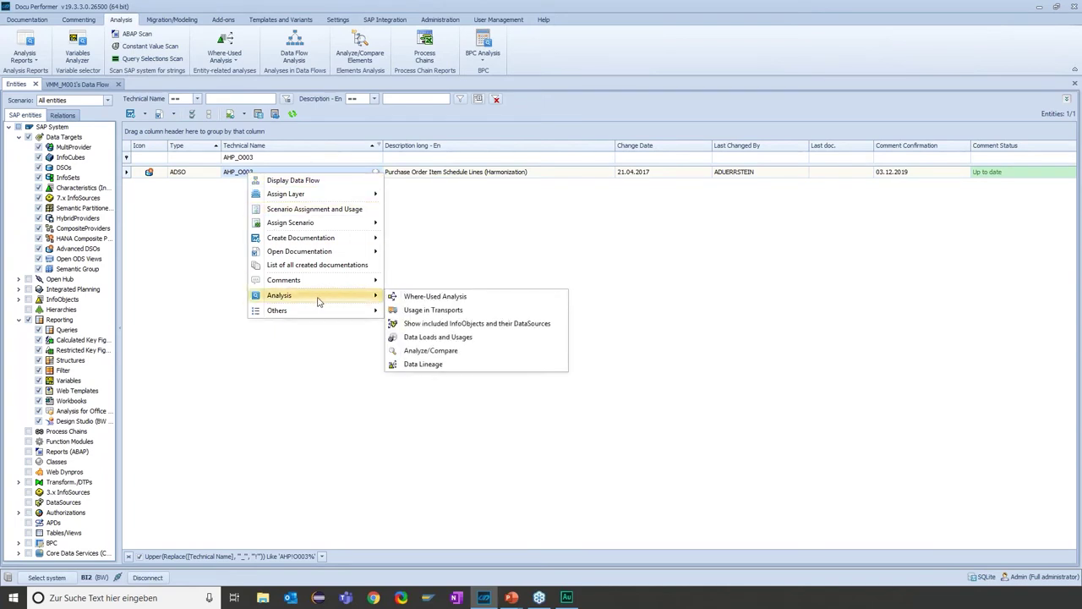
{"action": "left_click", "coordinate": [434, 299]}
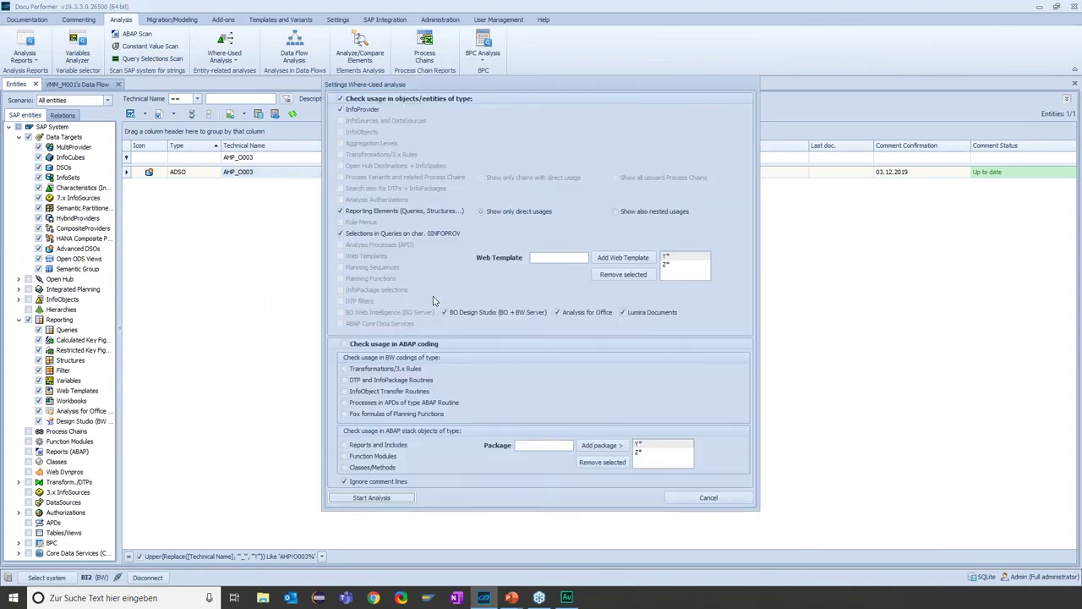
{"action": "left_click", "coordinate": [344, 344]}
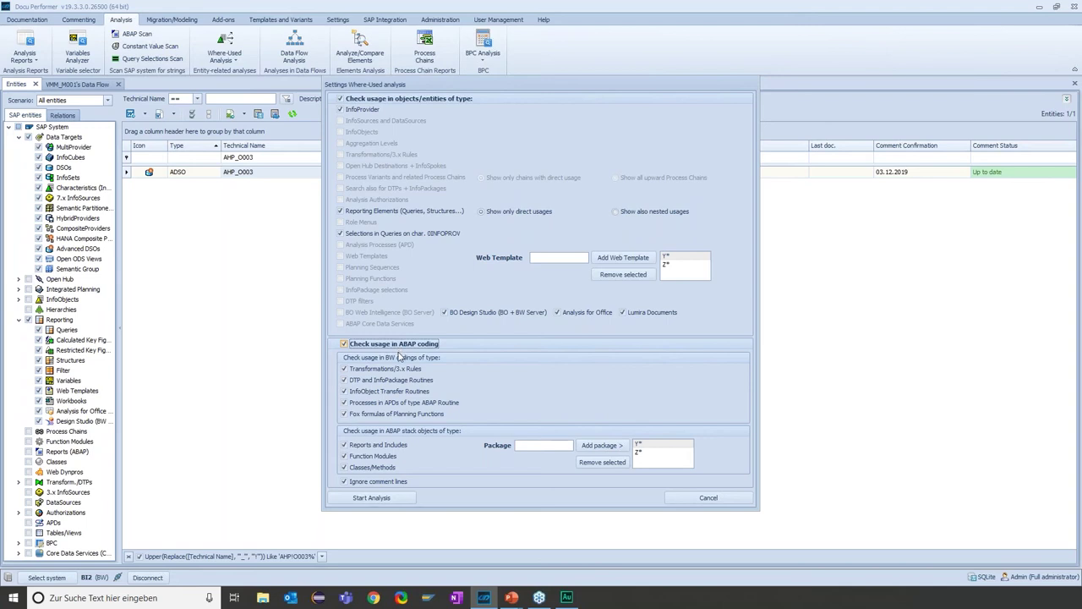
{"action": "left_click", "coordinate": [386, 499]}
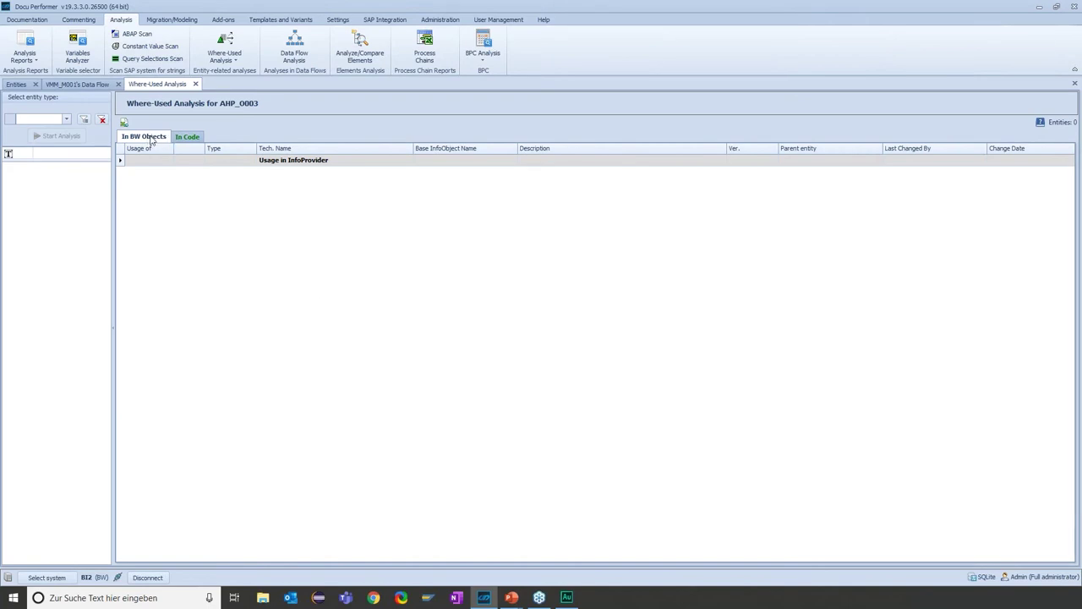
- Examine where AHP_O003 is used in code, including the transformation routines and the SELECT statement's source line
{"action": "left_click", "coordinate": [188, 140]}
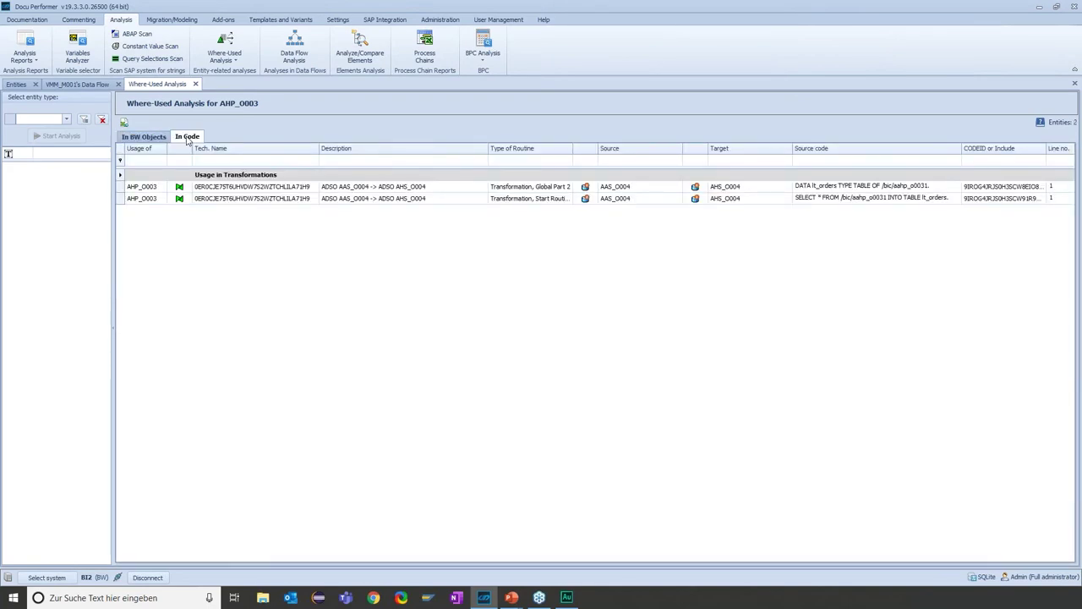
{"action": "left_click", "coordinate": [237, 199]}
{"action": "left_click", "coordinate": [236, 187]}
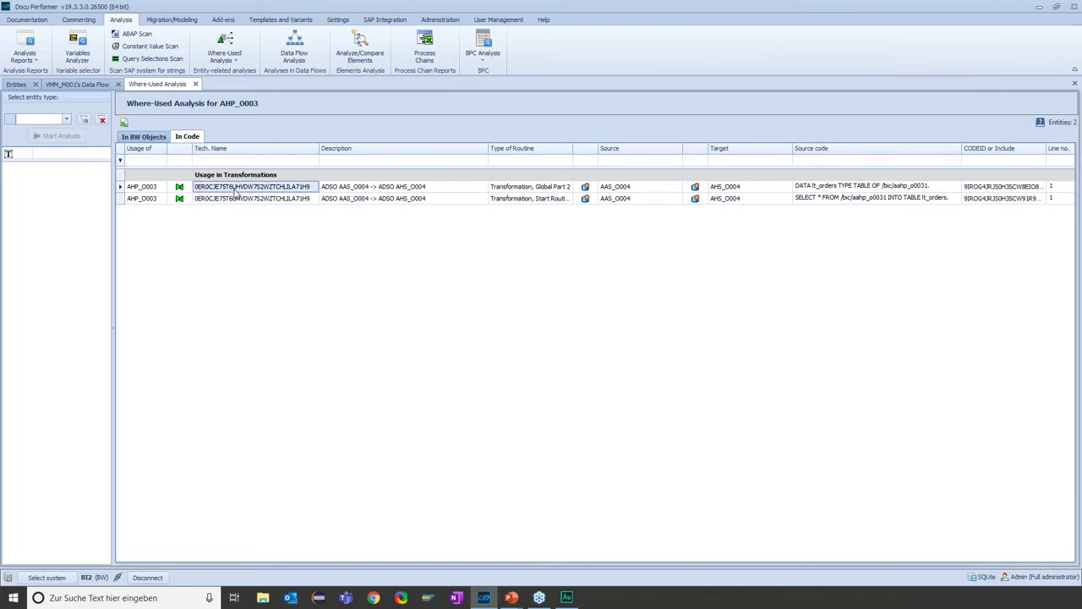
{"action": "left_click", "coordinate": [243, 200]}
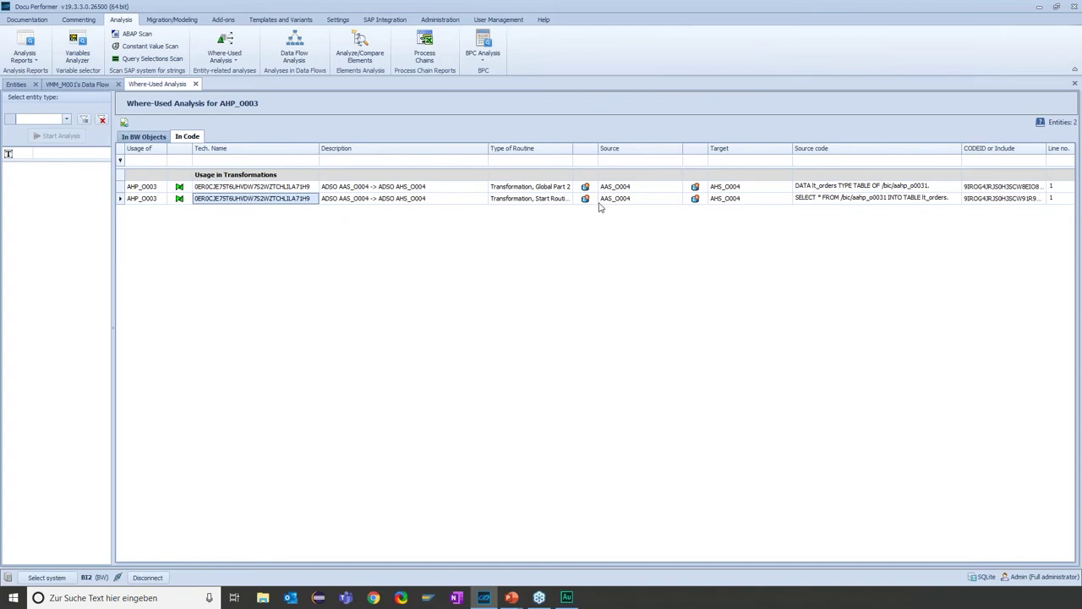
{"action": "left_click", "coordinate": [833, 202]}
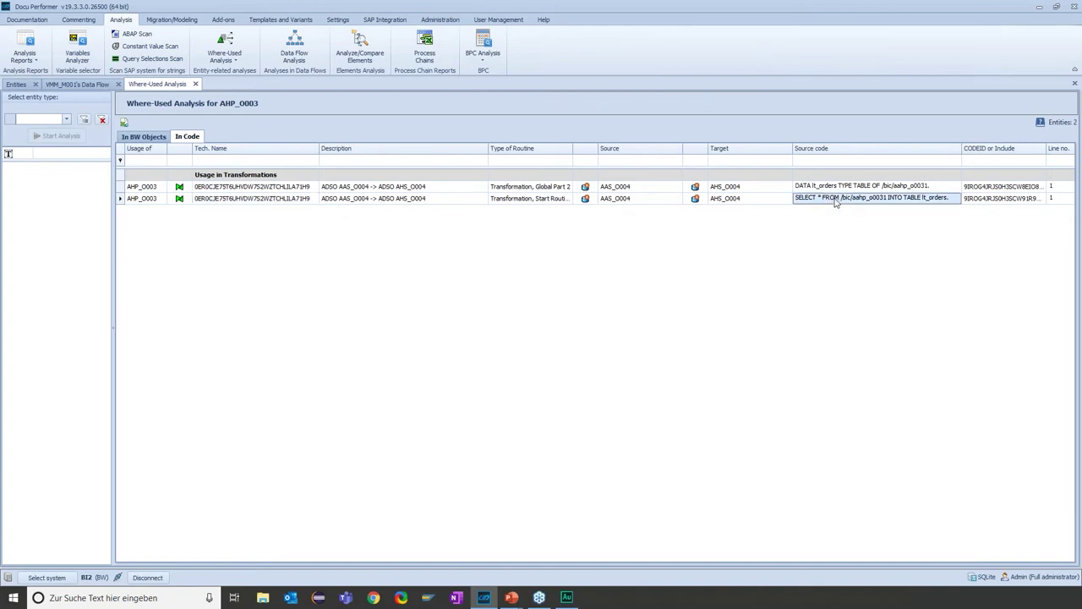
- Show the source code of the start routine that reads AHP_O003, inspect the table name, and close the source code and the where-used analysis
{"action": "right_click", "coordinate": [431, 201]}
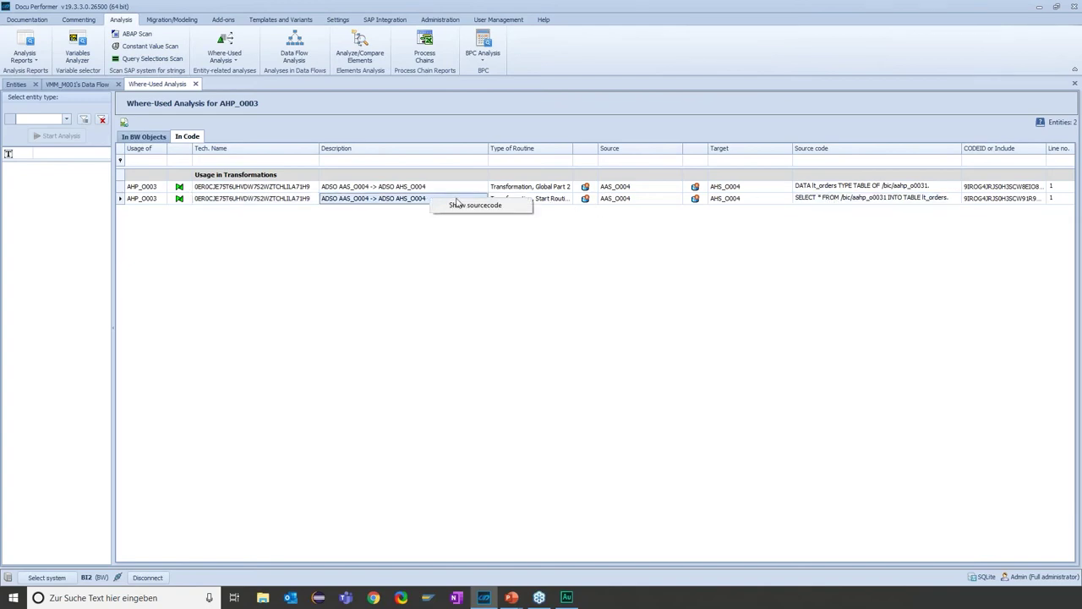
{"action": "left_click", "coordinate": [516, 206]}
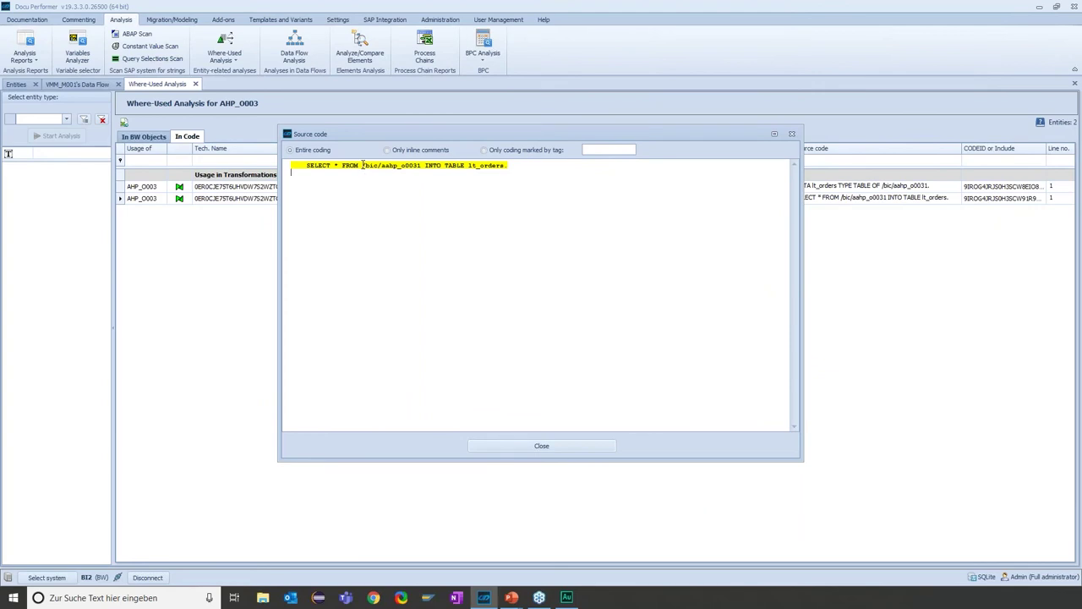
{"action": "left_click_drag", "start_coordinate": [362, 165], "coordinate": [420, 166]}
{"action": "left_click", "coordinate": [793, 136]}
{"action": "left_click", "coordinate": [195, 84]}
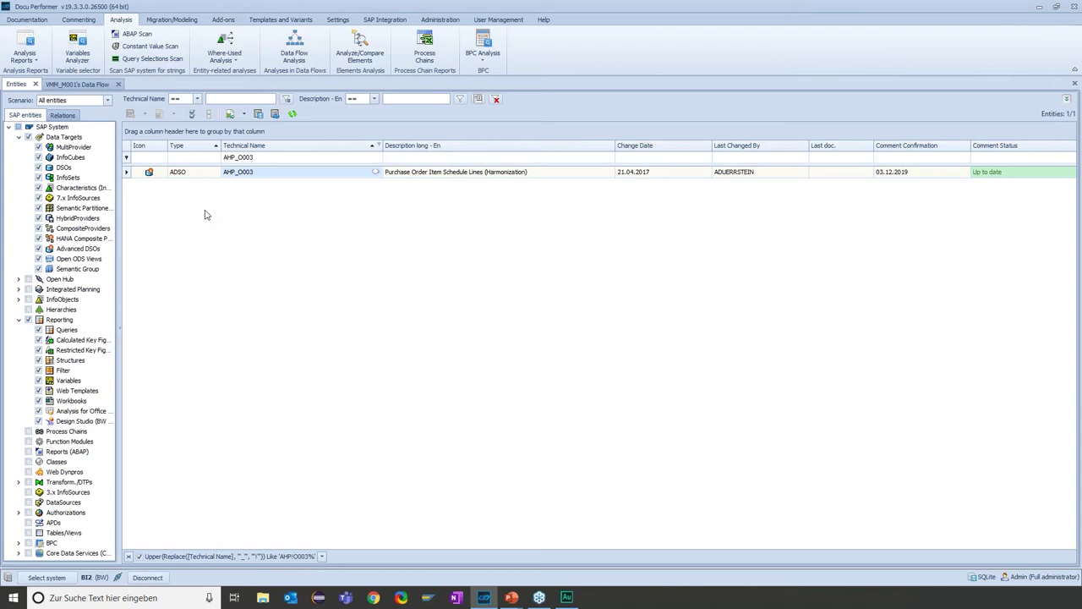
- Replace the technical name filter in the entities list with VMM_M001_Q006
{"action": "left_click", "coordinate": [263, 158]}
{"action": "key", "text": "BackSpace"}
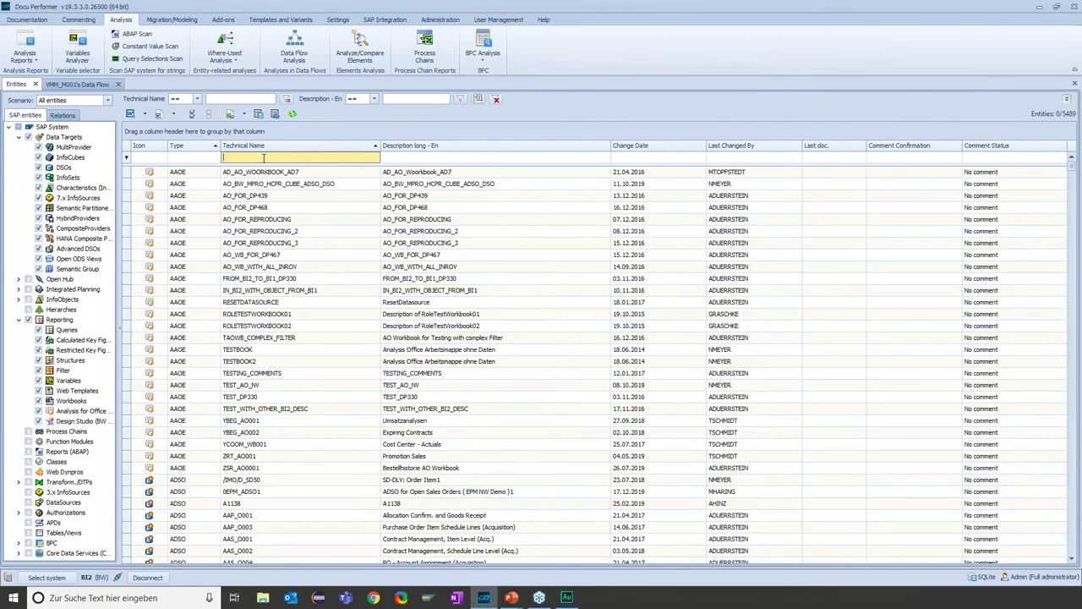
{"action": "type", "text": "VMM_M00"}
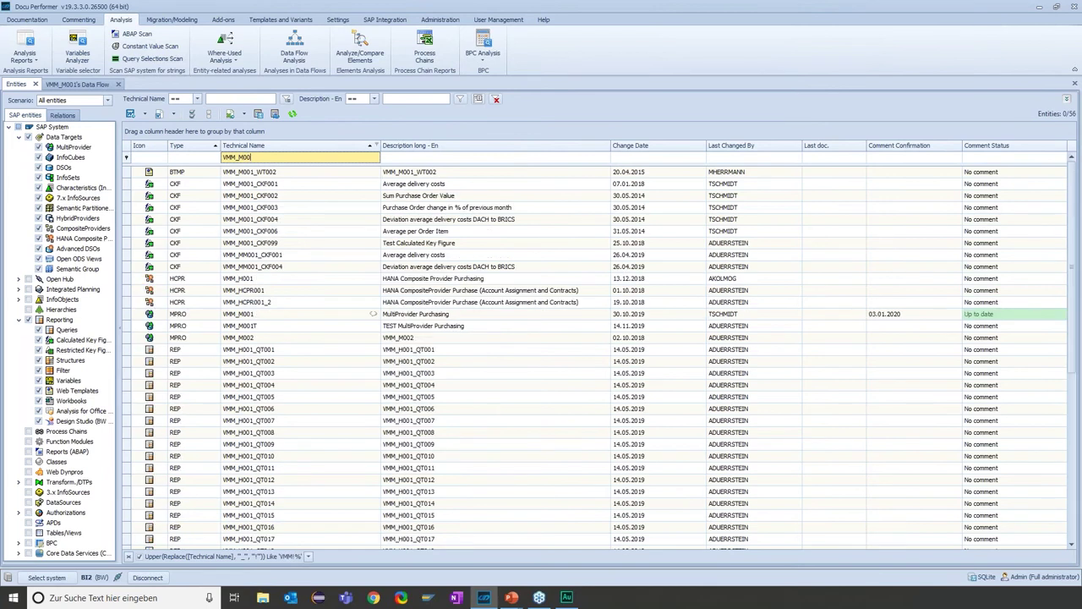
{"action": "type", "text": "1_Q"}
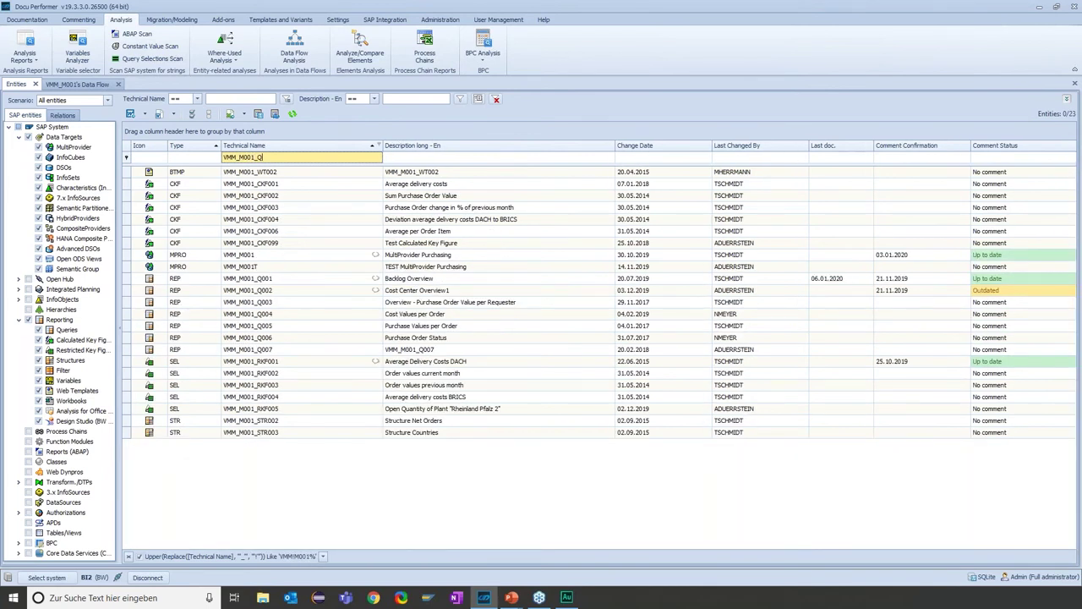
{"action": "type", "text": "006"}
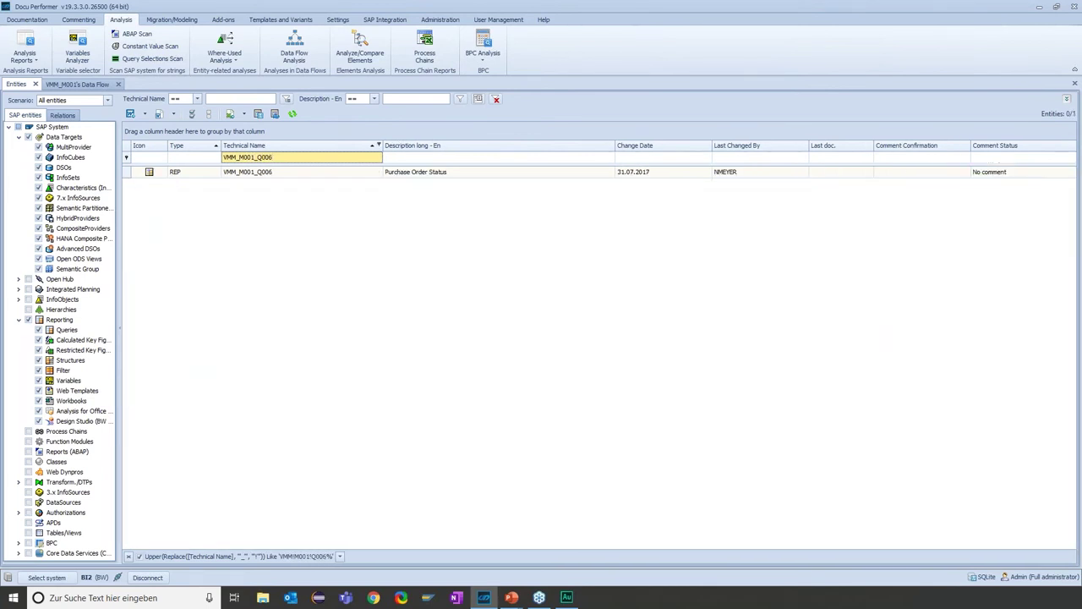
- Run a where-used analysis for query VMM_M001_Q006, checking only BO Web Intelligence, BO Design Studio, Analysis for Office and Lumira Documents
{"action": "left_click", "coordinate": [260, 173]}
{"action": "right_click", "coordinate": [260, 174]}
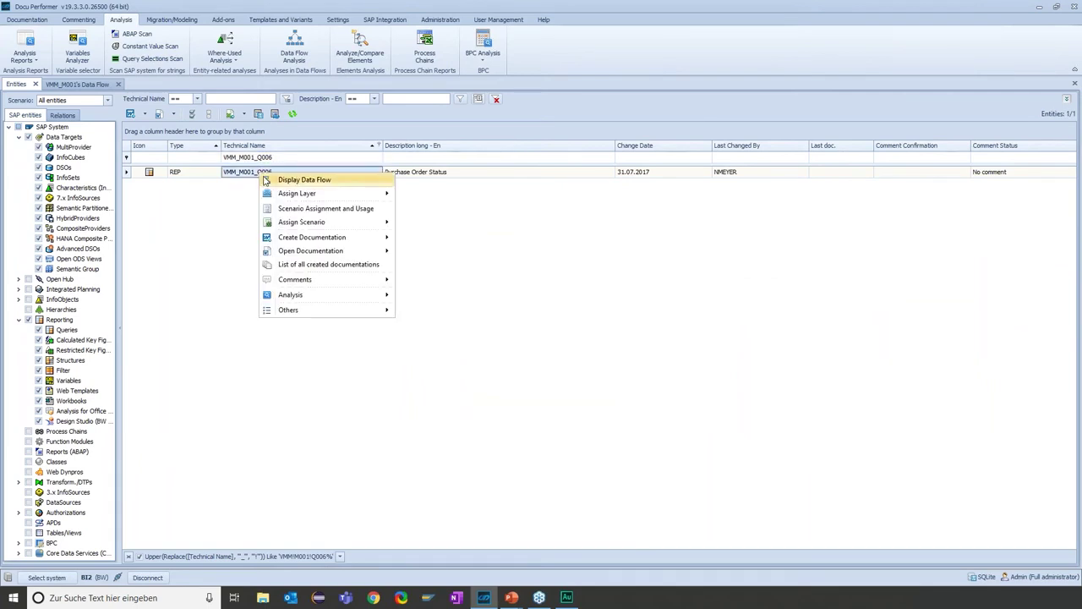
{"action": "mouse_move", "coordinate": [312, 296]}
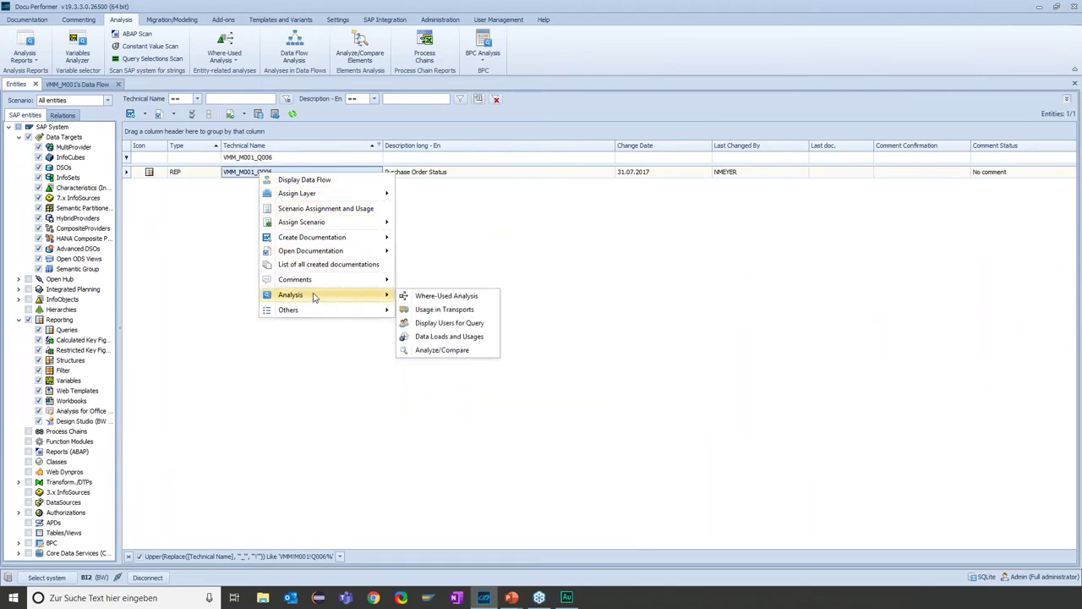
{"action": "left_click", "coordinate": [463, 298]}
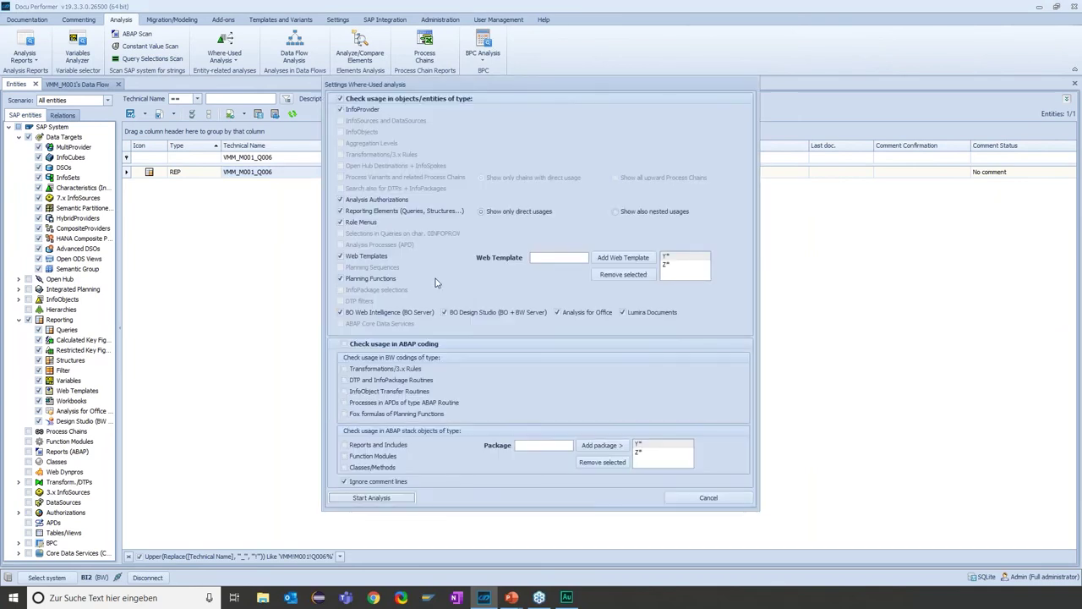
{"action": "left_click", "coordinate": [342, 100]}
{"action": "left_click", "coordinate": [370, 316]}
{"action": "left_click", "coordinate": [457, 317]}
{"action": "left_click", "coordinate": [561, 312]}
{"action": "left_click", "coordinate": [624, 313]}
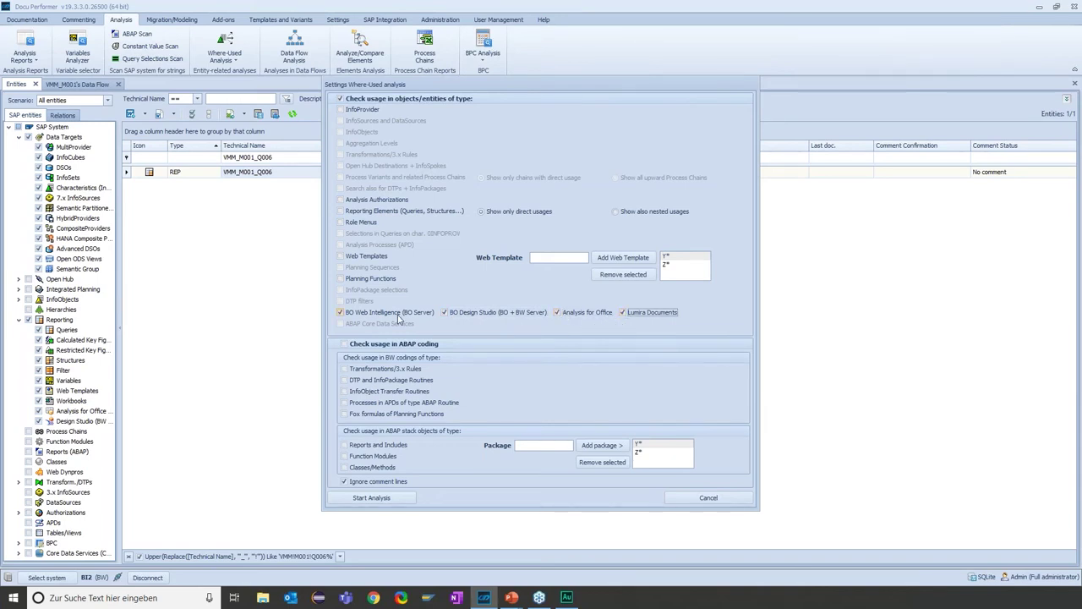
{"action": "left_click", "coordinate": [387, 497]}
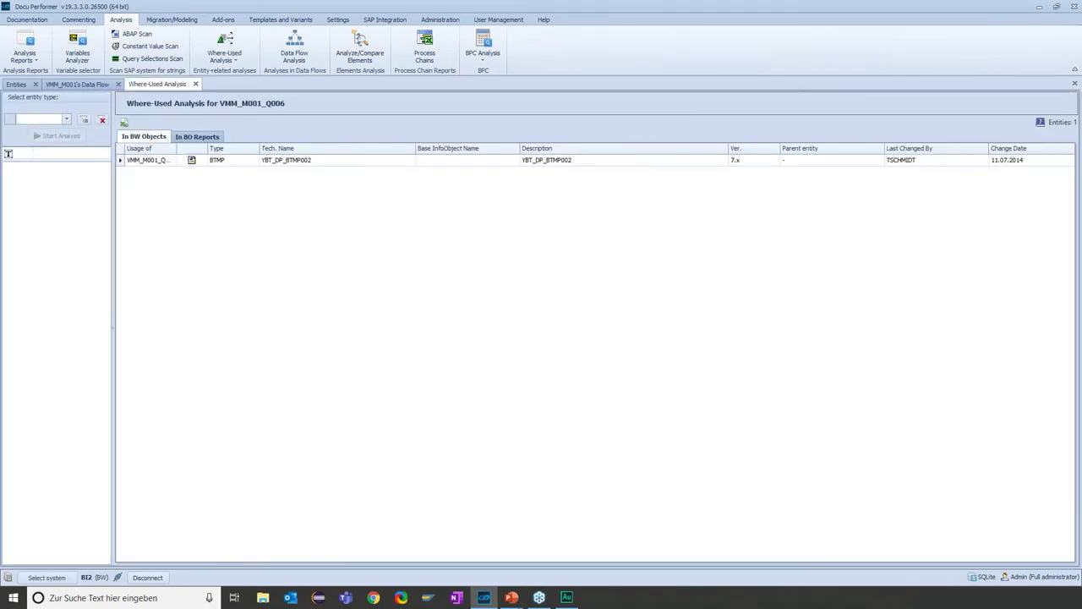
- Examine which BO reports use query VMM_M001_Q006, and close the where-used analysis
{"action": "left_click", "coordinate": [192, 139]}
{"action": "left_click", "coordinate": [287, 226]}
{"action": "left_click", "coordinate": [288, 242]}
{"action": "left_click", "coordinate": [279, 214]}
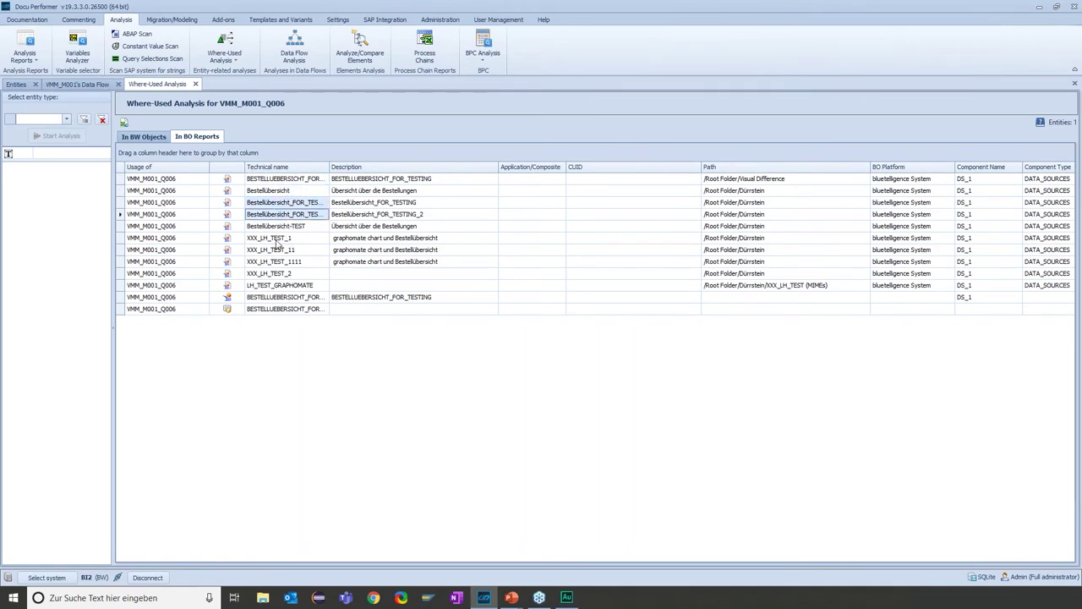
{"action": "left_click", "coordinate": [279, 244]}
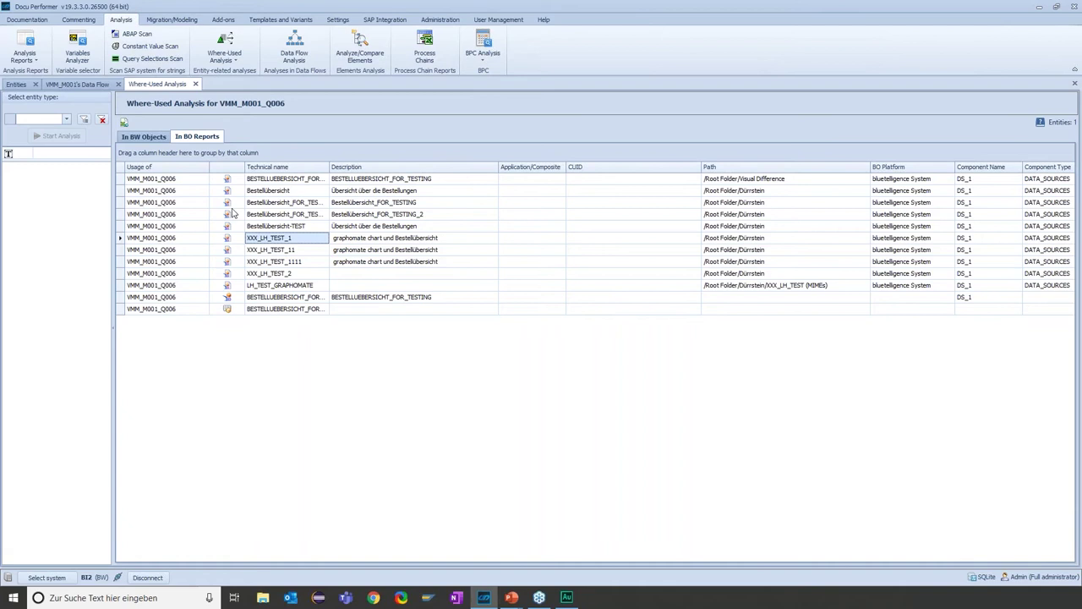
{"action": "left_click", "coordinate": [196, 84]}
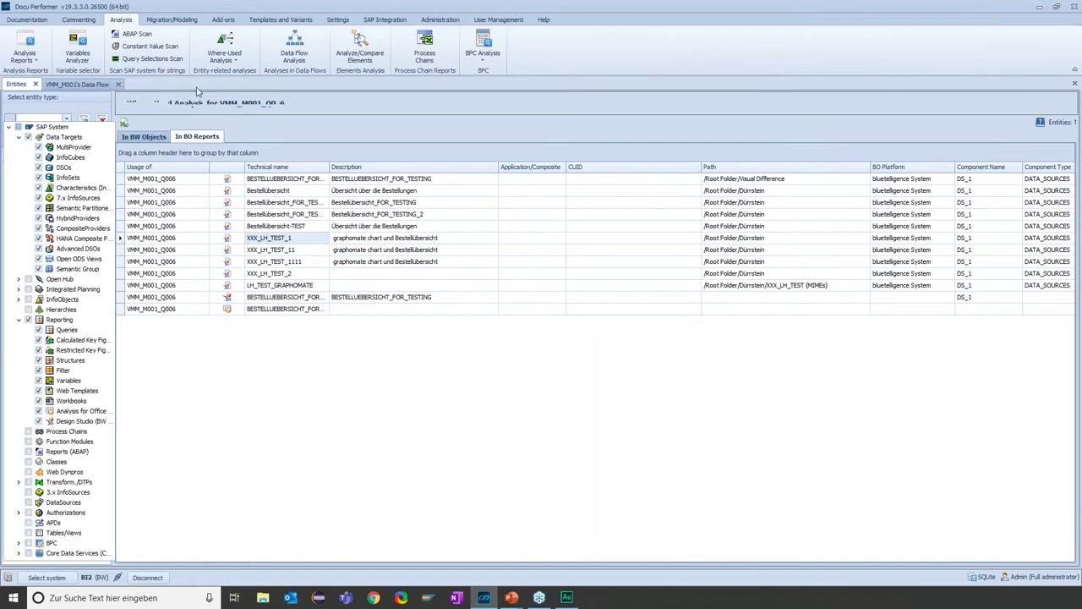
- Open the usage matrix of InfoProvider objects in queries and load the queries of MultiProvider VMM_M001
{"action": "left_click", "coordinate": [229, 61]}
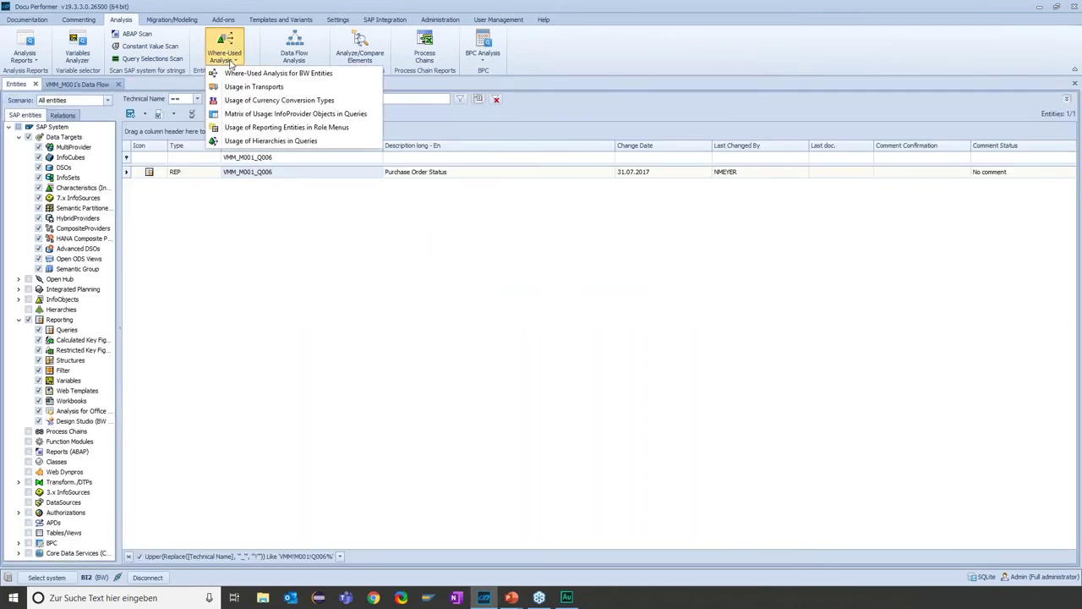
{"action": "left_click", "coordinate": [264, 119]}
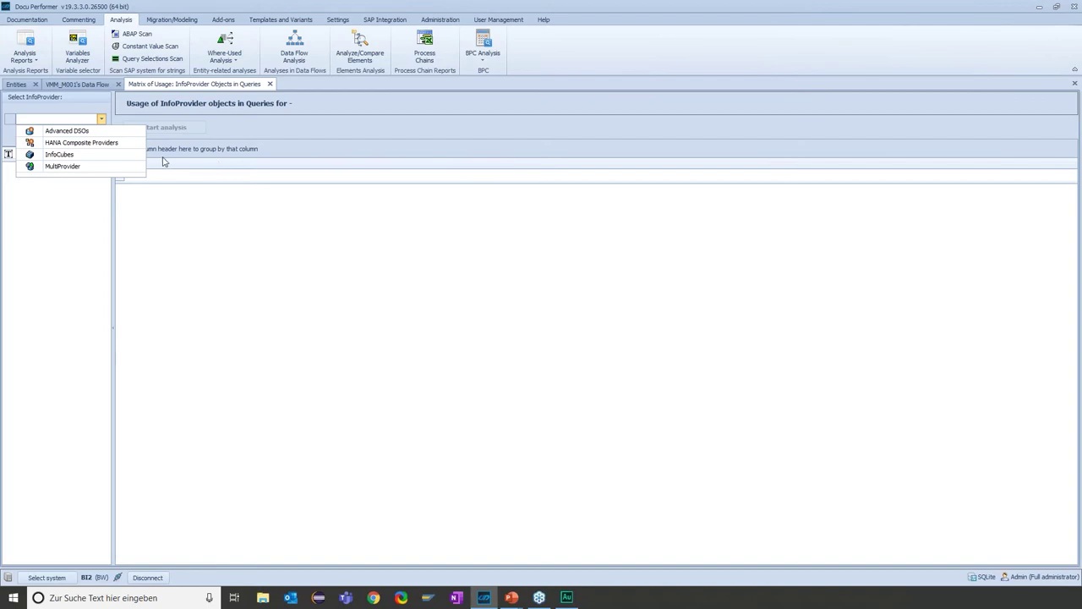
{"action": "left_click", "coordinate": [112, 166]}
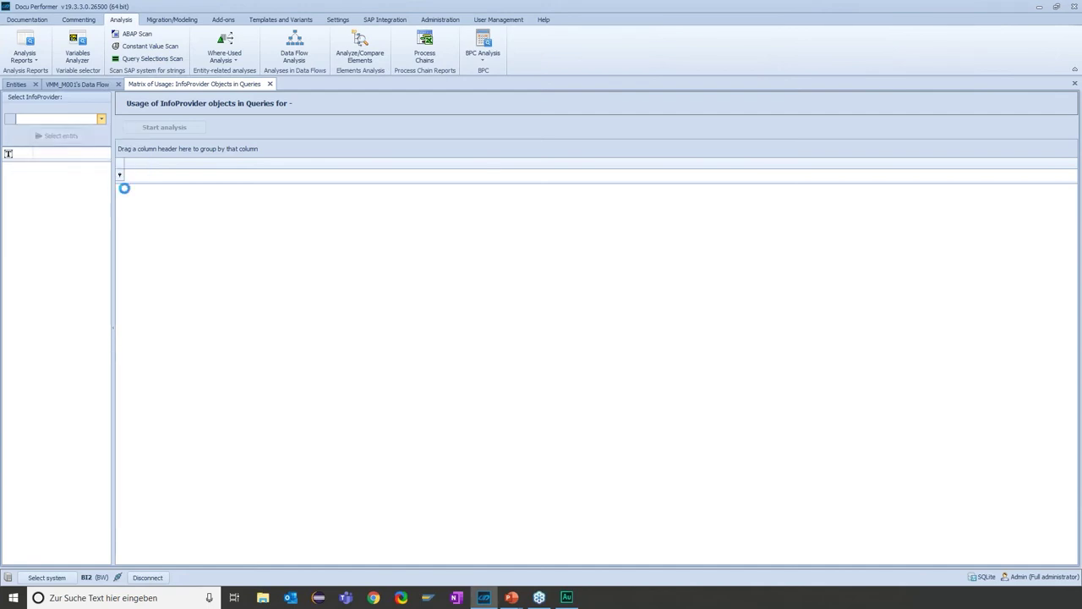
{"action": "type", "text": "VMM_"}
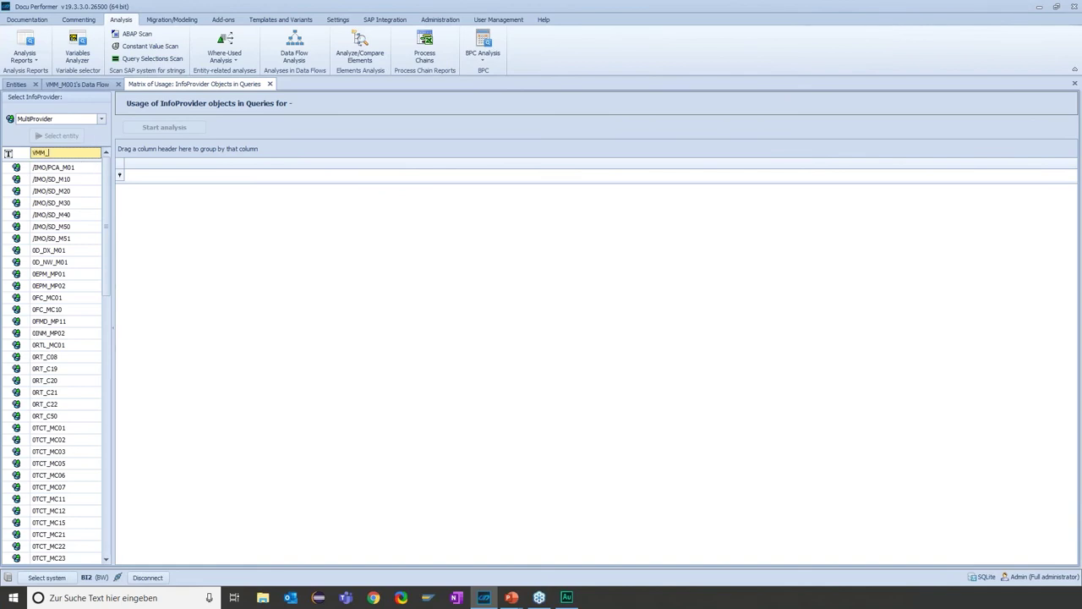
{"action": "type", "text": "M001"}
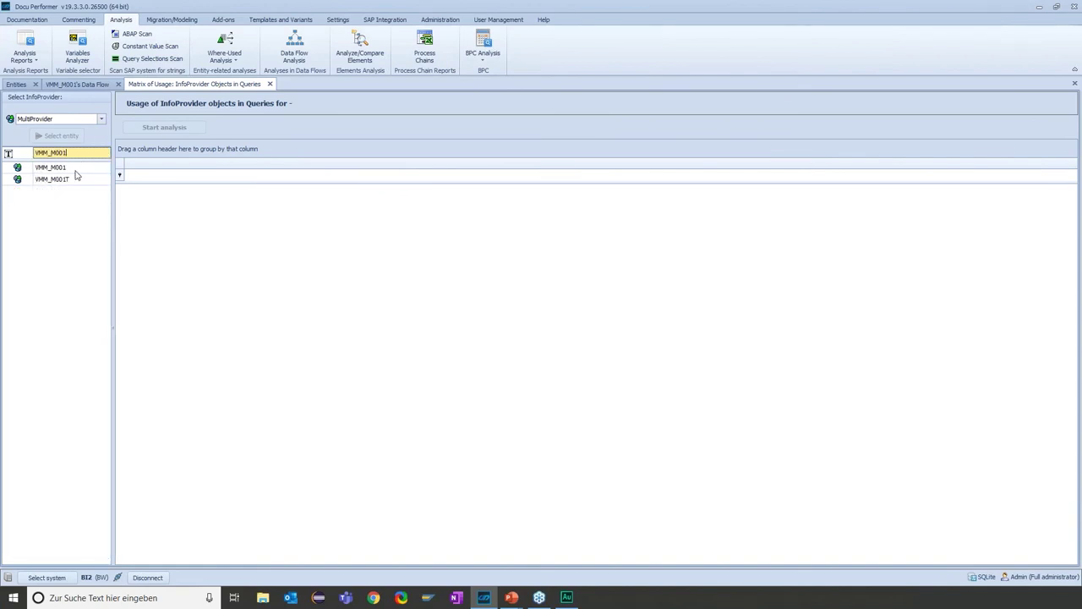
{"action": "left_click", "coordinate": [74, 168]}
{"action": "left_click", "coordinate": [66, 135]}
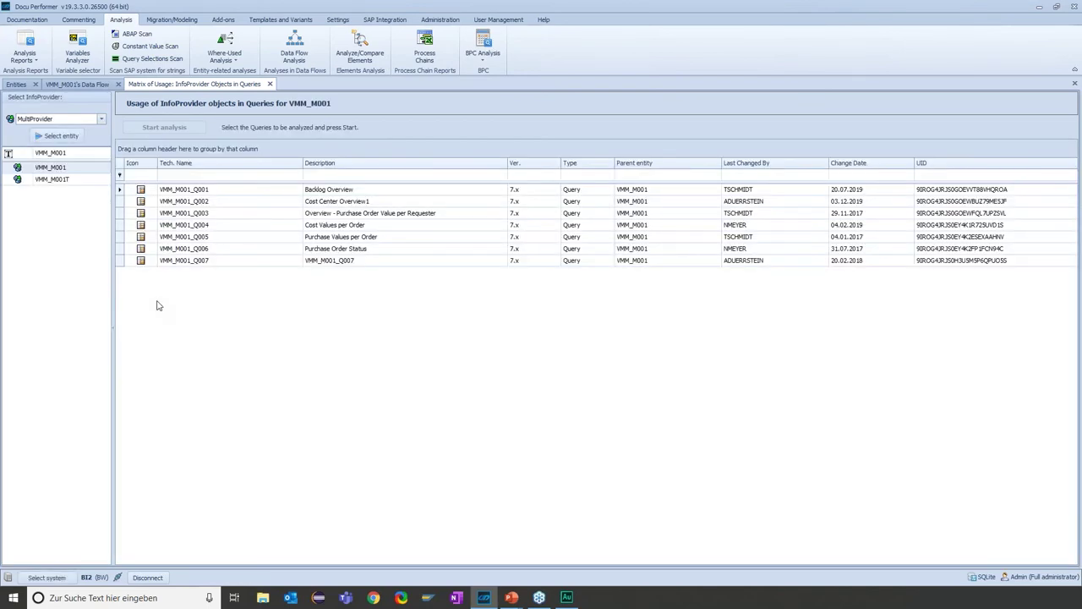
- Run the usage matrix for queries VMM_M001_Q001 to VMM_M001_Q003 and save the Excel export, keeping both files
{"action": "left_click", "coordinate": [192, 191]}
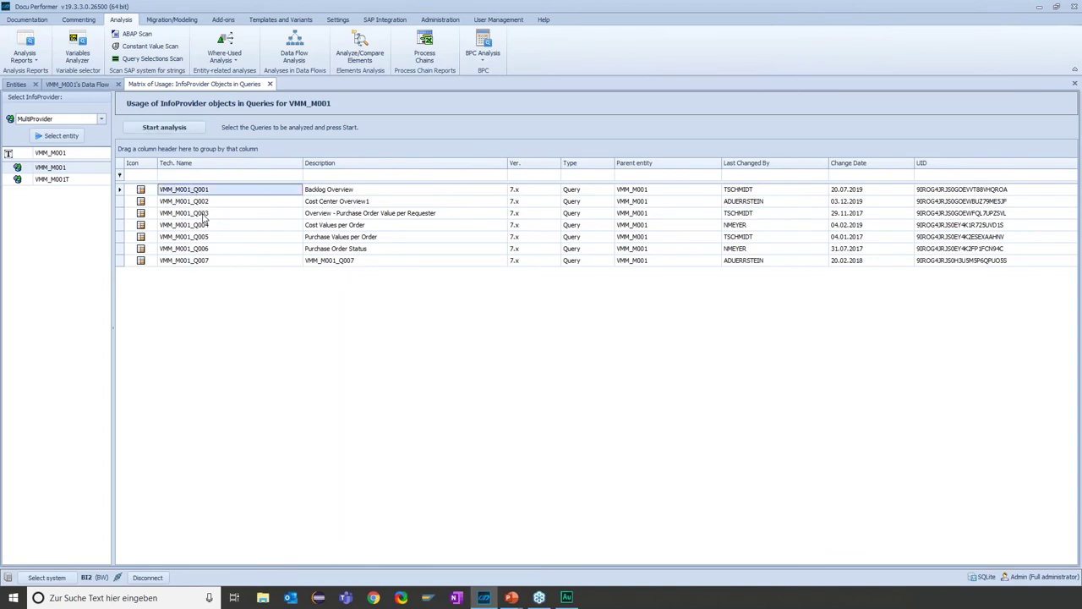
{"action": "left_click", "coordinate": [204, 216], "text": "shift"}
{"action": "left_click", "coordinate": [175, 129]}
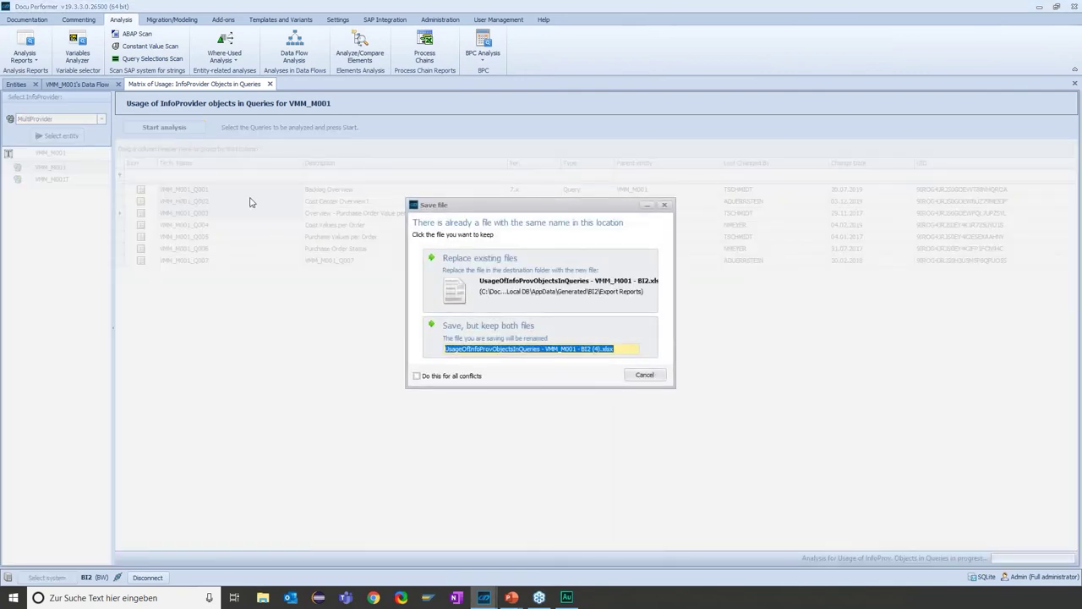
{"action": "left_click", "coordinate": [498, 332]}
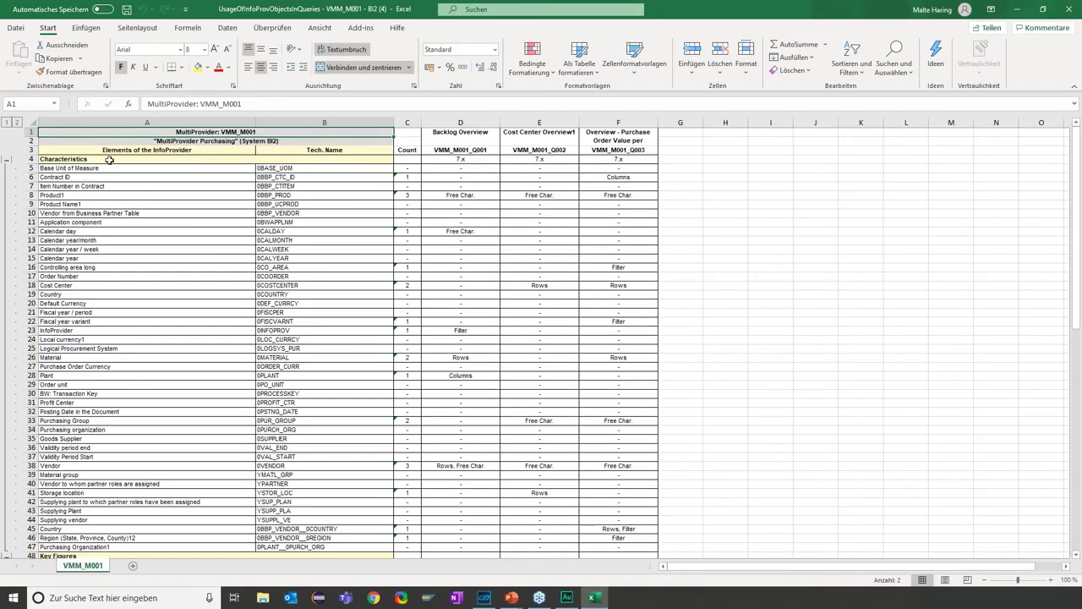
- Review the elements of MultiProvider VMM_M001 and their technical names in the exported sheet, from characteristics to restricted key figures
{"action": "left_click", "coordinate": [110, 122]}
{"action": "left_click_drag", "start_coordinate": [297, 119], "coordinate": [201, 127]}
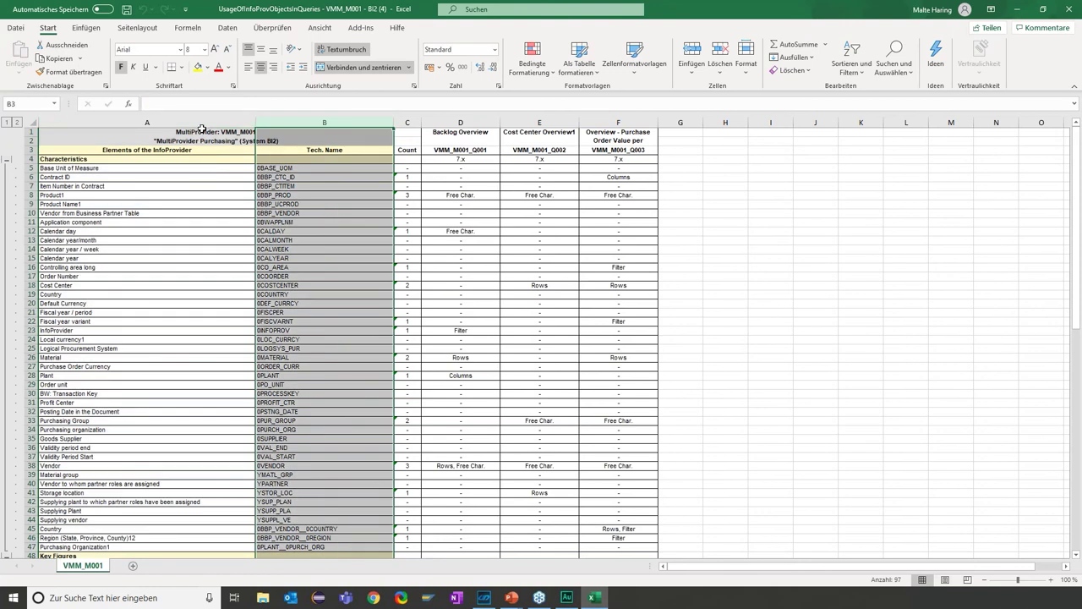
{"action": "left_click", "coordinate": [186, 168]}
{"action": "left_click", "coordinate": [289, 175]}
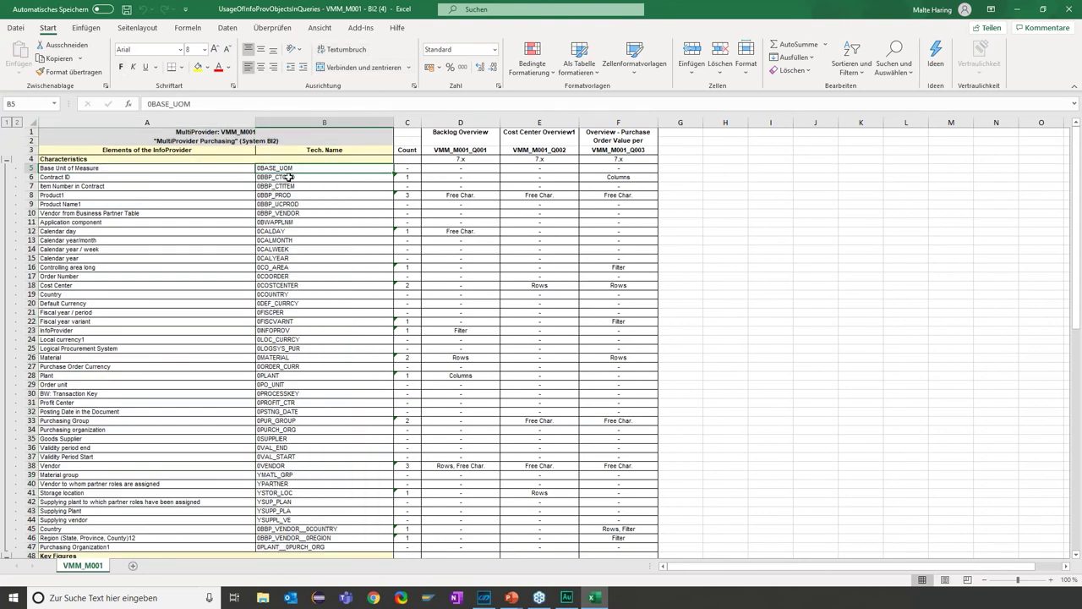
{"action": "left_click", "coordinate": [283, 222]}
{"action": "scroll", "coordinate": [279, 228], "scroll_direction": "down", "scroll_amount": 6}
{"action": "scroll", "coordinate": [278, 235], "scroll_direction": "down", "scroll_amount": 13}
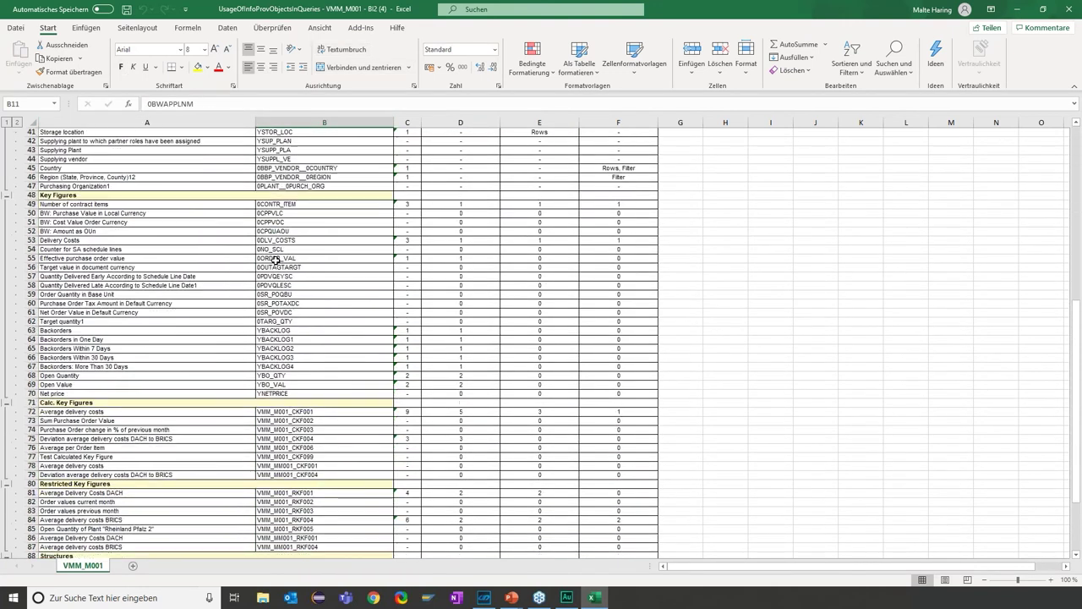
{"action": "scroll", "coordinate": [274, 262], "scroll_direction": "up", "scroll_amount": 17}
{"action": "scroll", "coordinate": [275, 262], "scroll_direction": "up", "scroll_amount": 3}
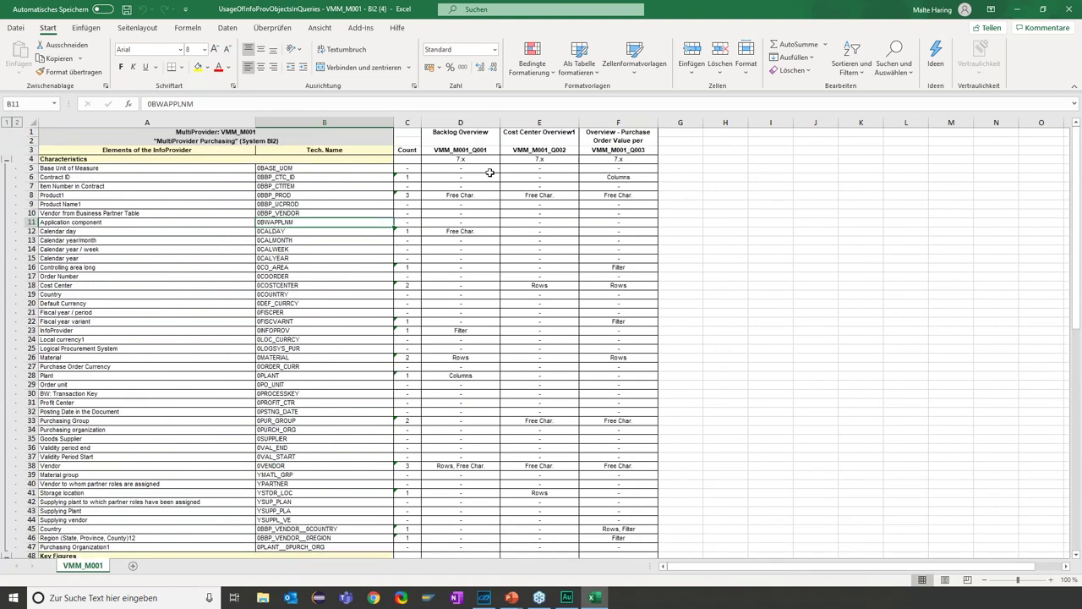
- Compare the columns of the three queries and check in which query and position the Contract ID characteristic is used
{"action": "left_click", "coordinate": [461, 123]}
{"action": "left_click", "coordinate": [544, 123]}
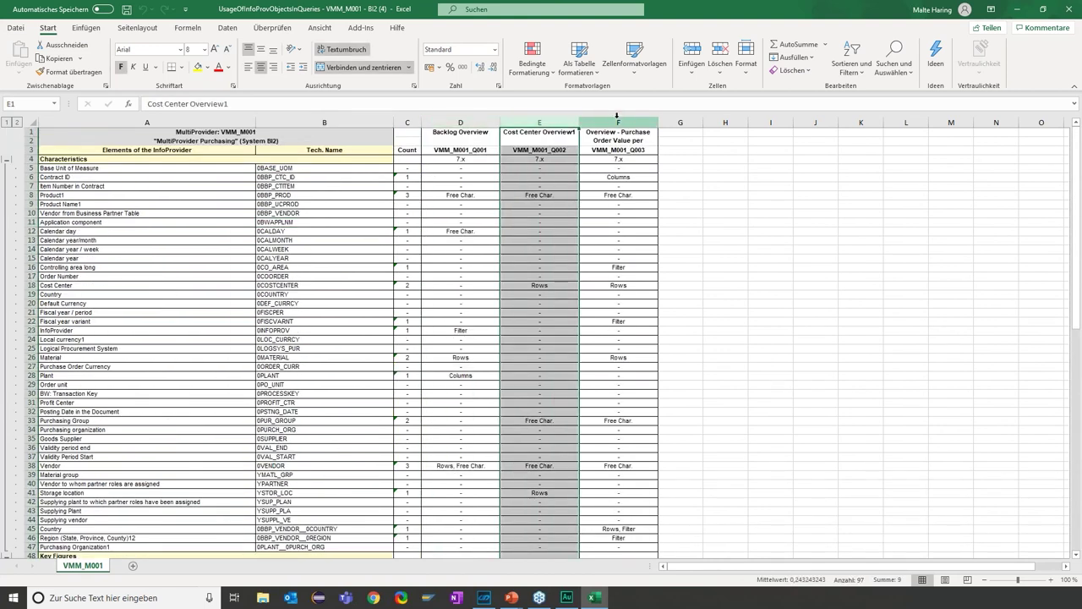
{"action": "left_click", "coordinate": [618, 123]}
{"action": "left_click", "coordinate": [540, 122]}
{"action": "left_click", "coordinate": [459, 124]}
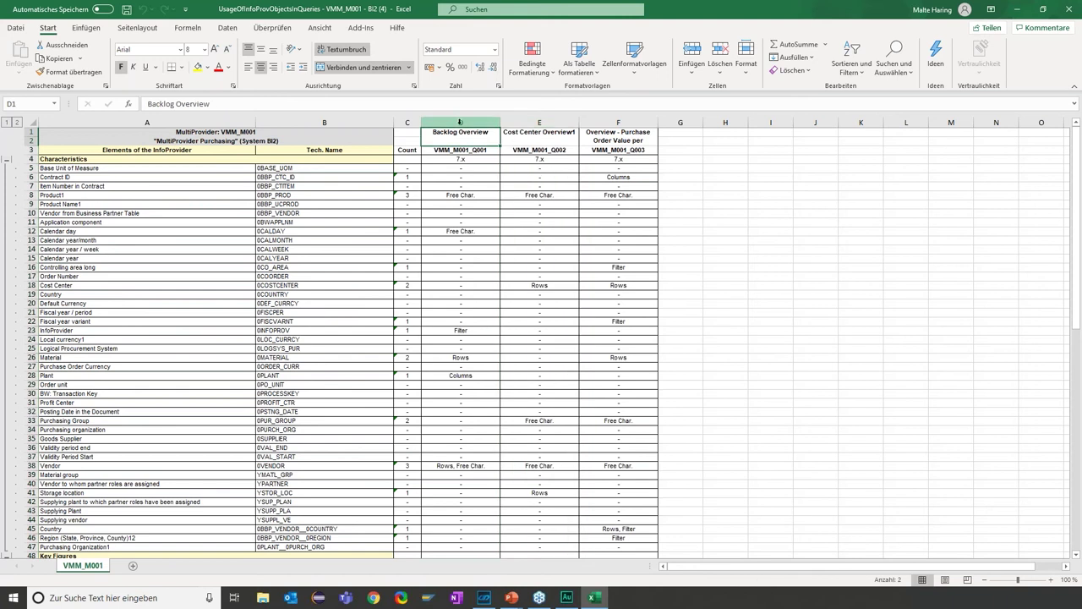
{"action": "left_click", "coordinate": [441, 178]}
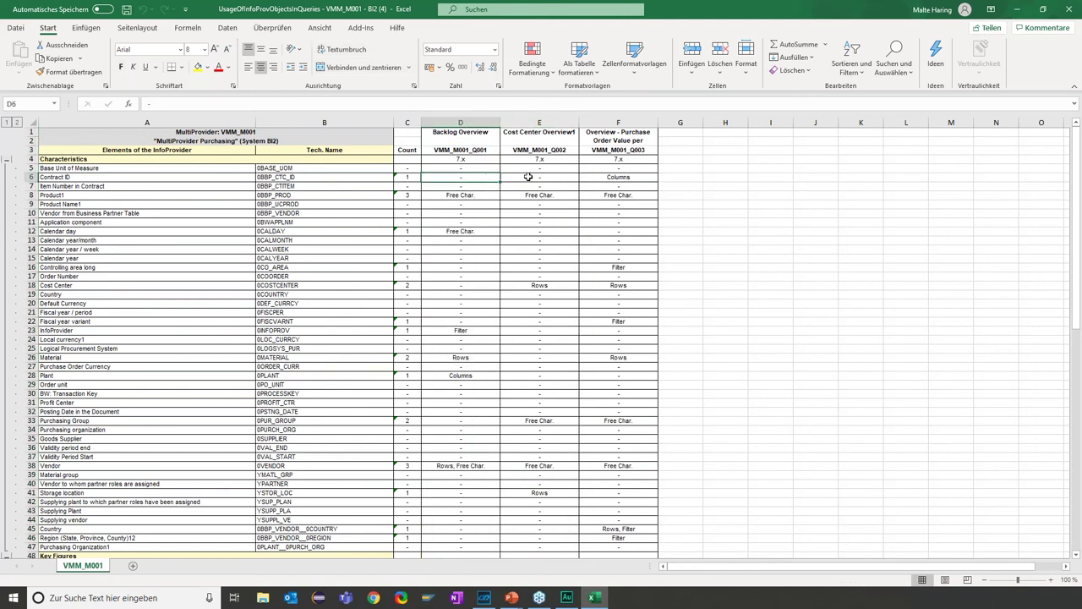
{"action": "left_click", "coordinate": [538, 177]}
{"action": "left_click", "coordinate": [518, 186]}
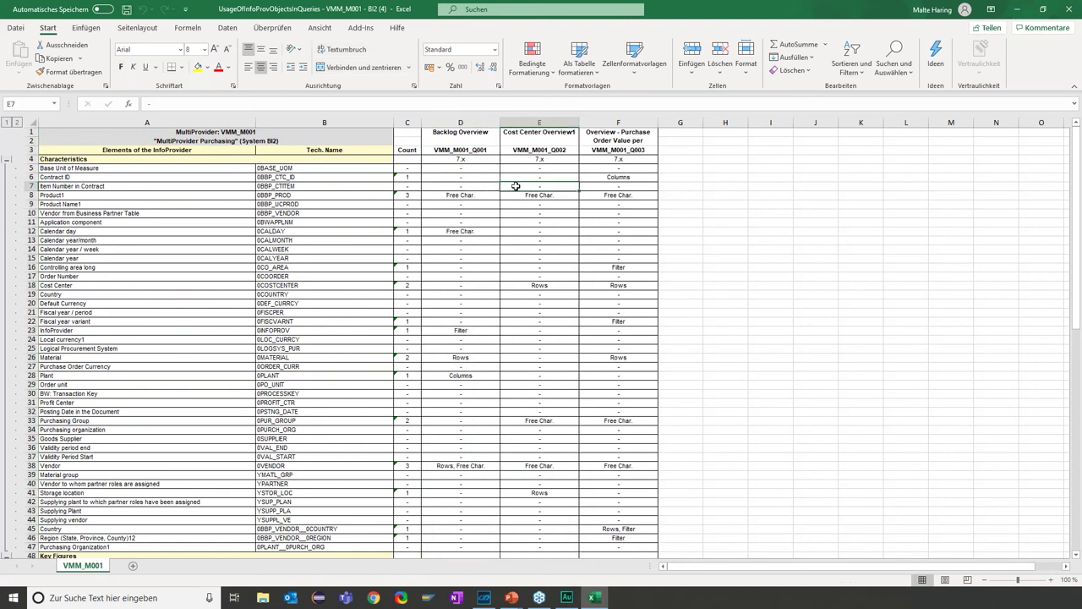
{"action": "left_click", "coordinate": [469, 187]}
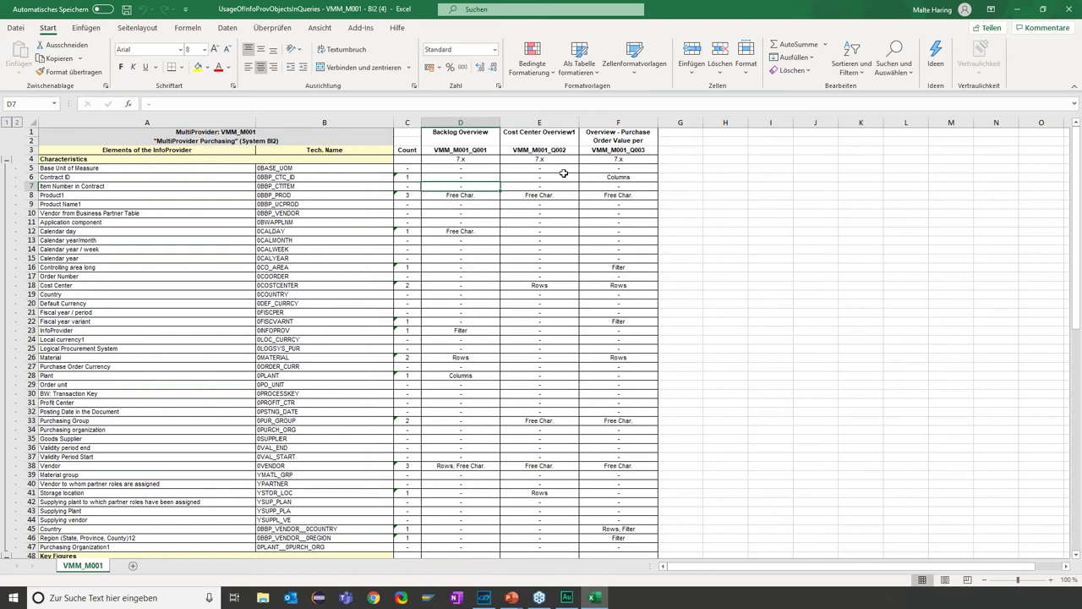
{"action": "left_click", "coordinate": [30, 177]}
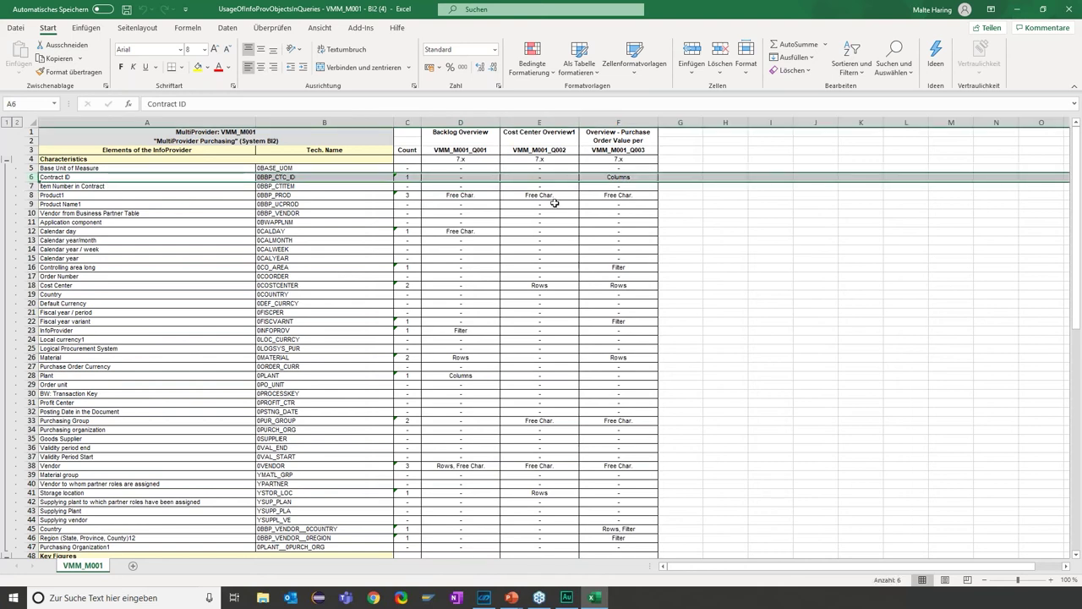
{"action": "left_click", "coordinate": [631, 178]}
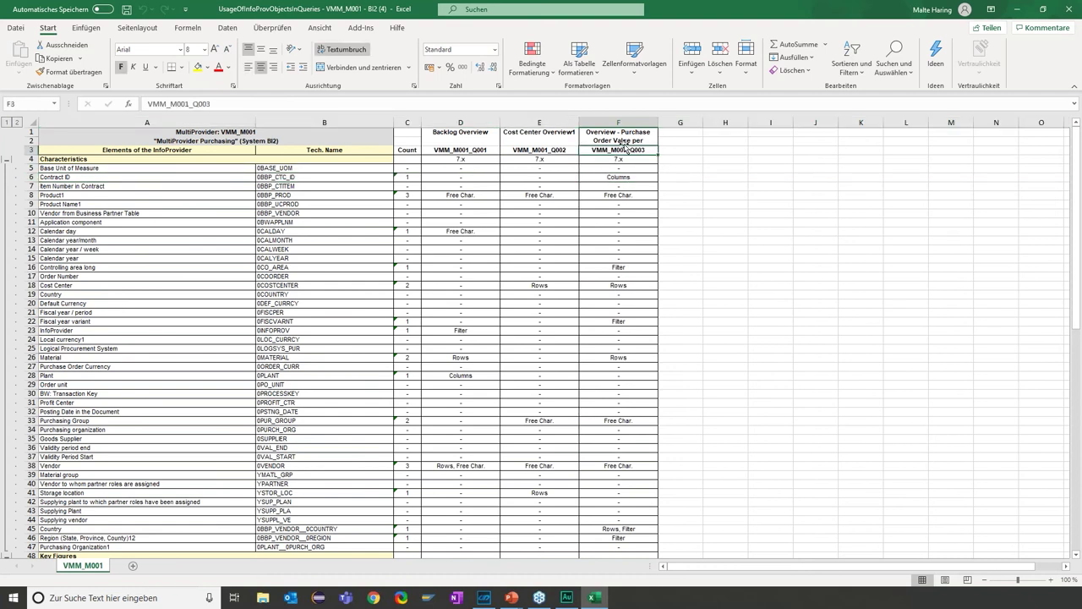
- Trace the Contract ID row between its technical name and its usage in query VMM_M001_Q003
{"action": "left_click", "coordinate": [630, 179]}
{"action": "key", "text": "Left"}
{"action": "key", "text": "Left"}
{"action": "key", "text": "Left"}
{"action": "key", "text": "Left"}
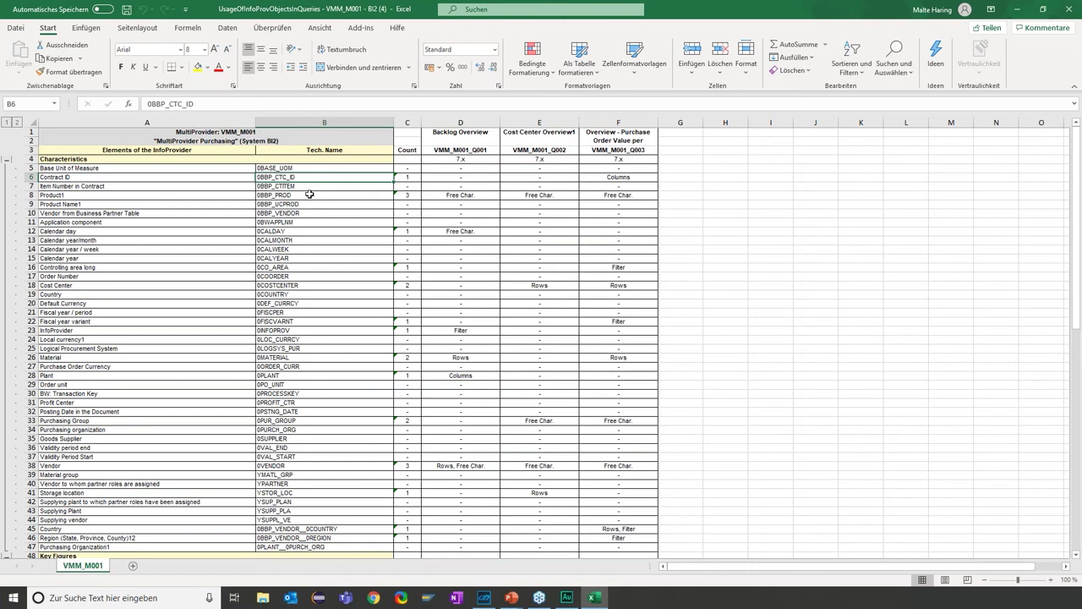
{"action": "key", "text": "Right"}
{"action": "key", "text": "Right"}
{"action": "key", "text": "Right"}
{"action": "key", "text": "Right"}
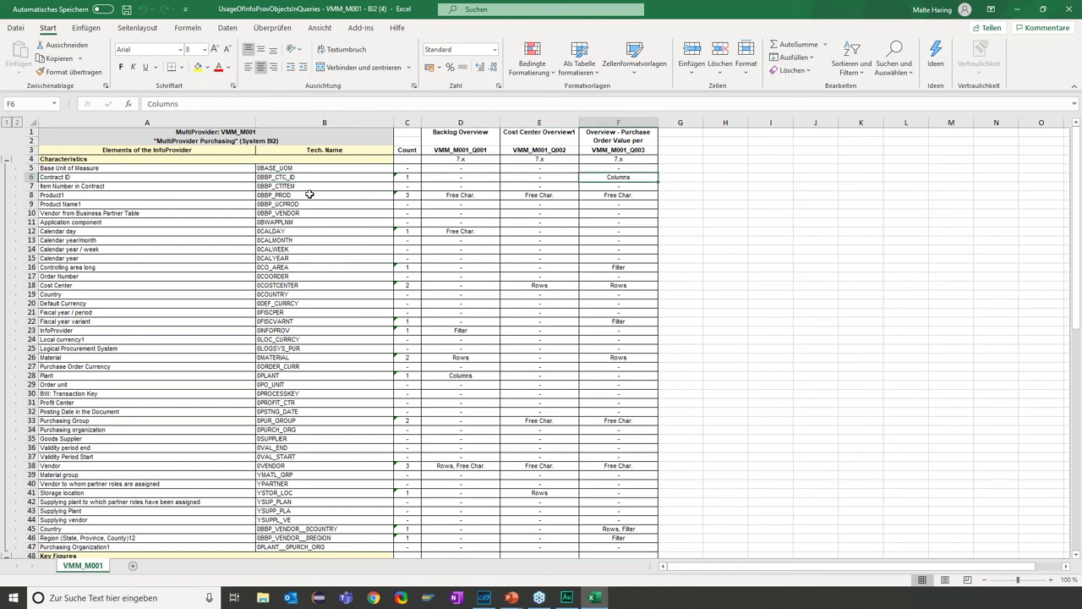
- Check the Product1 characteristic's usage across the three queries back to its technical name
{"action": "key", "text": "Down"}
{"action": "key", "text": "Down"}
{"action": "key", "text": "Left"}
{"action": "key", "text": "Left"}
{"action": "key", "text": "Left"}
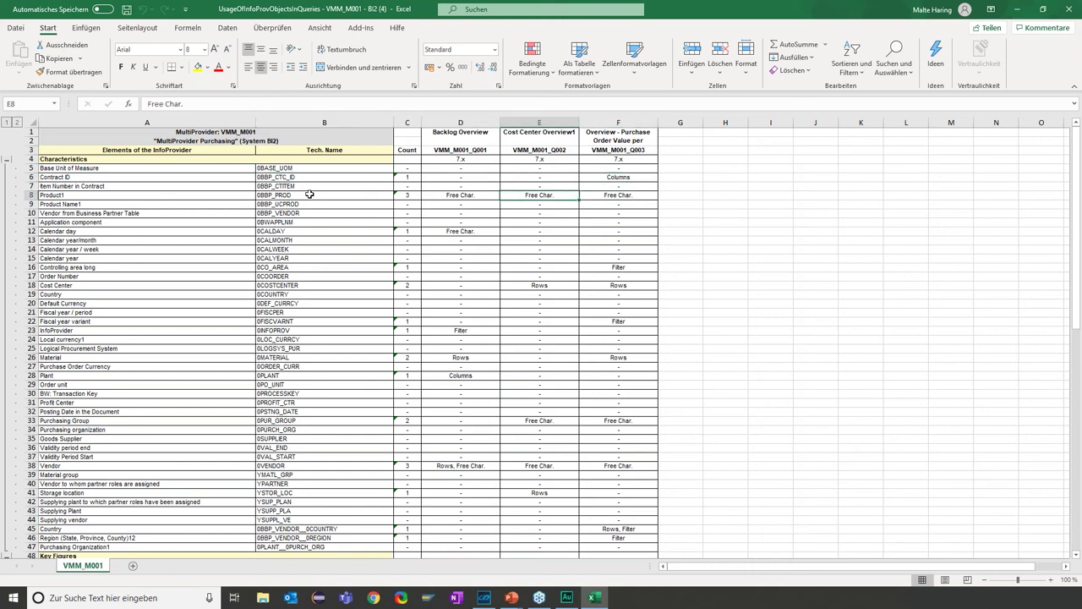
{"action": "key", "text": "Left"}
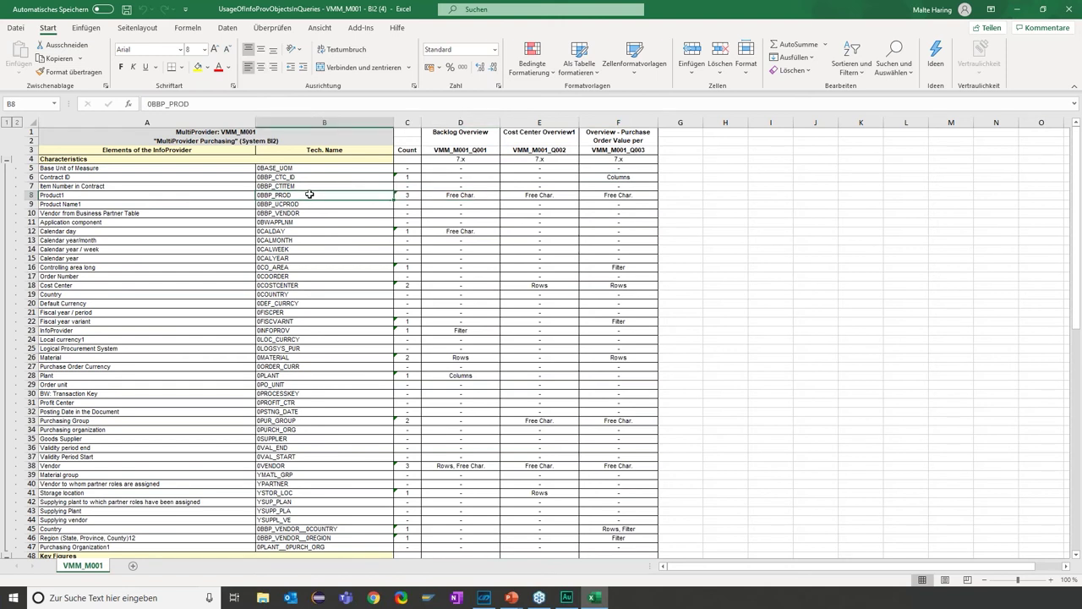
- Check whether the characteristic Vendor from Business Partner Table is used in any of the three queries
{"action": "key", "text": "Down"}
{"action": "key", "text": "Down"}
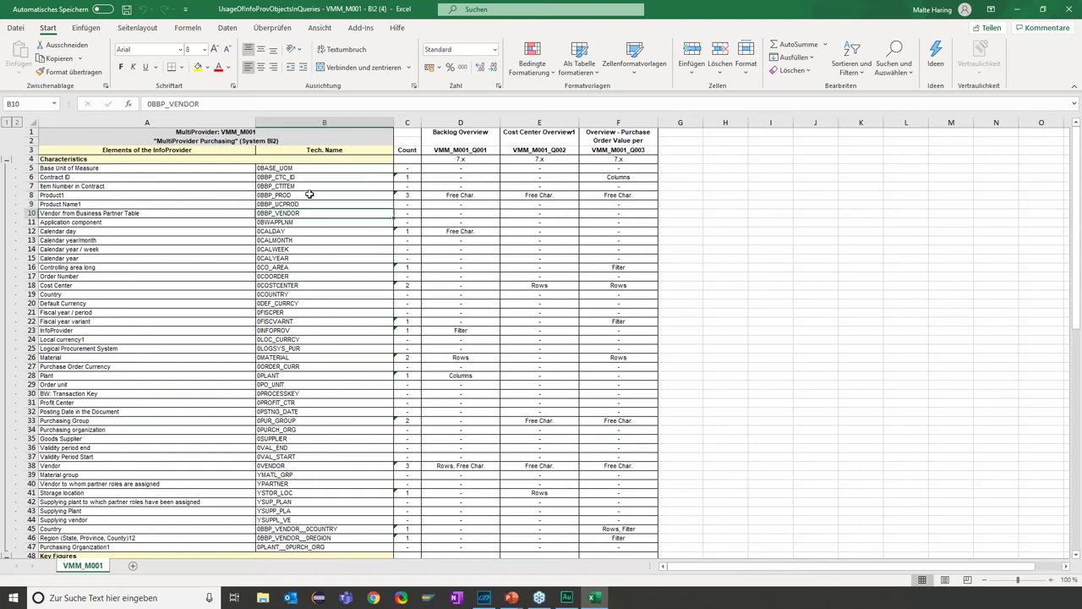
{"action": "key", "text": "Right"}
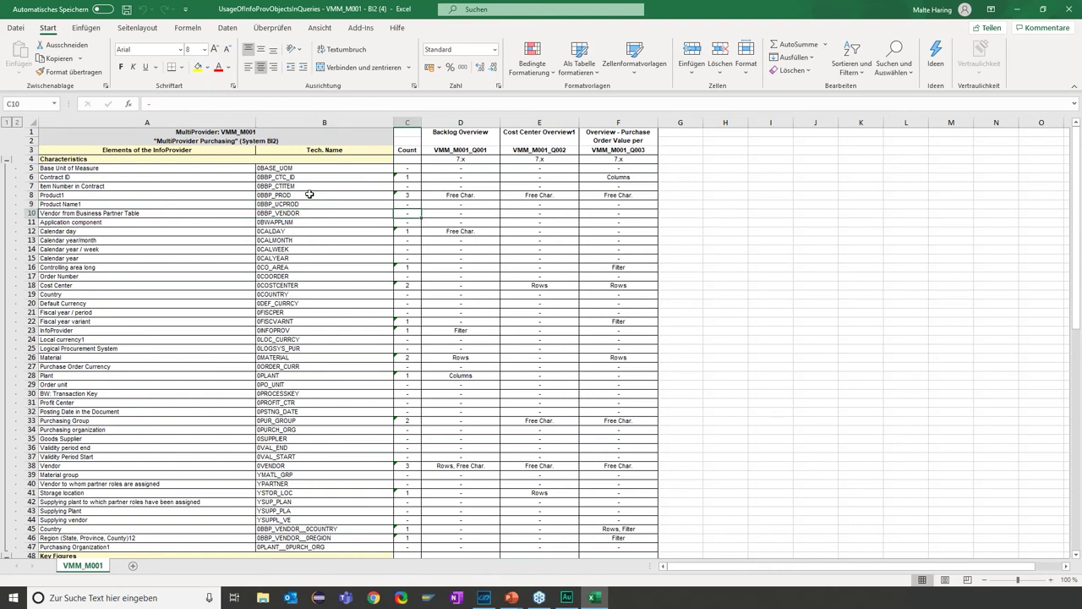
{"action": "key", "text": "Left"}
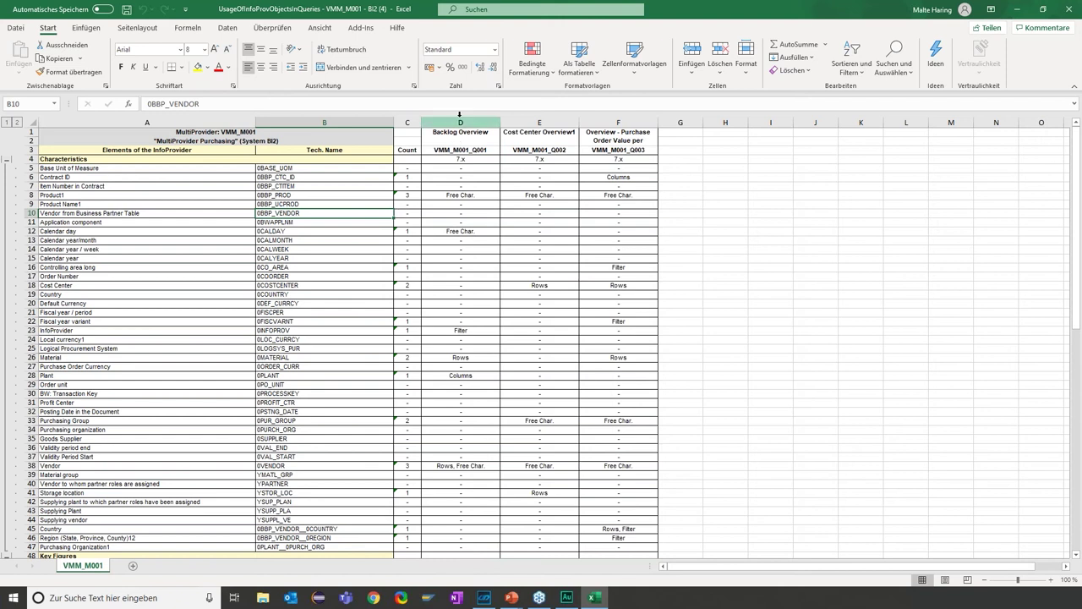
{"action": "left_click", "coordinate": [447, 215]}
{"action": "left_click", "coordinate": [524, 212]}
{"action": "left_click", "coordinate": [584, 214]}
{"action": "left_click", "coordinate": [538, 215]}
{"action": "left_click", "coordinate": [468, 215]}
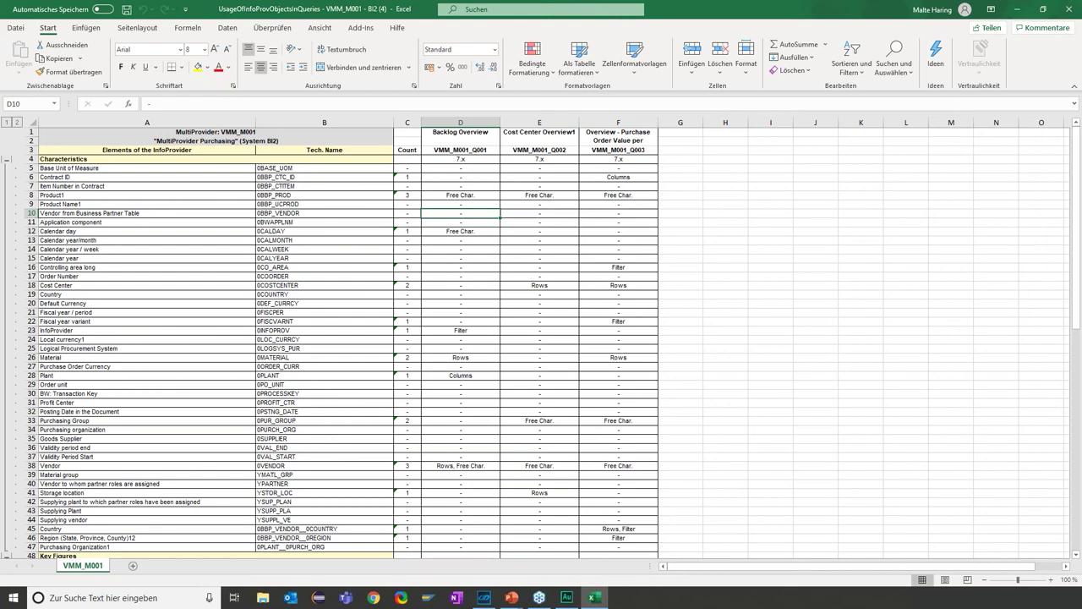
- Switch to the running PowerPoint slide show and advance to the Housekeeping slide
{"action": "mouse_move", "coordinate": [512, 597]}
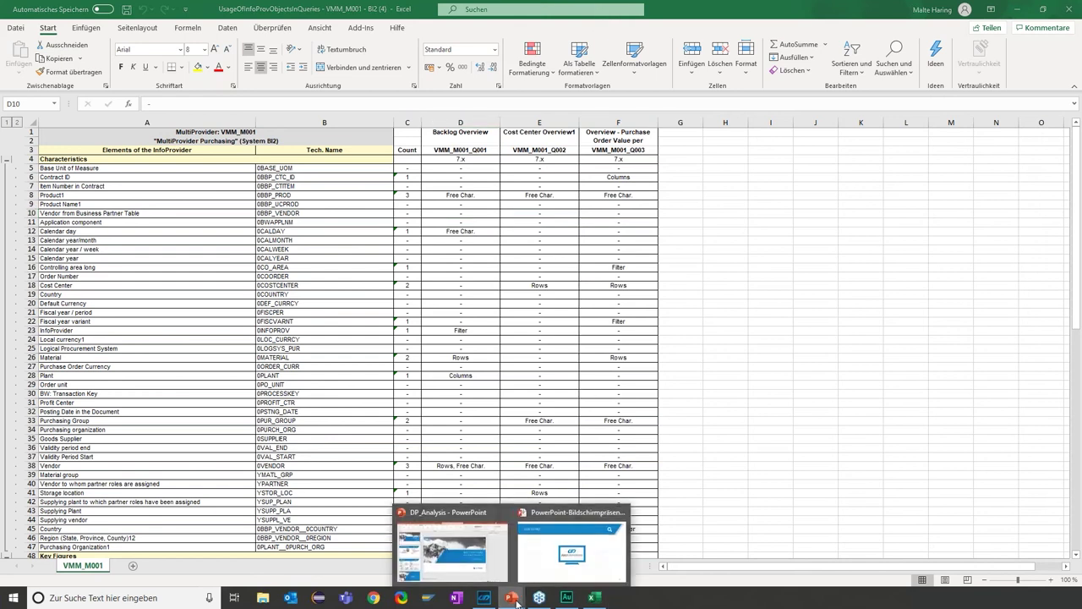
{"action": "left_click", "coordinate": [569, 554]}
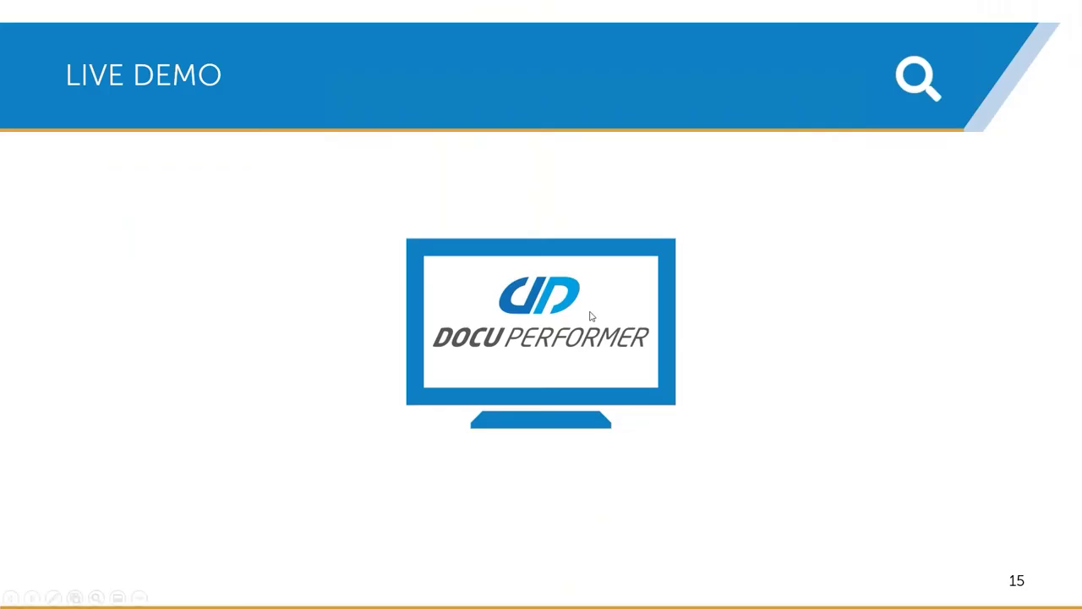
{"action": "left_click", "coordinate": [616, 259]}
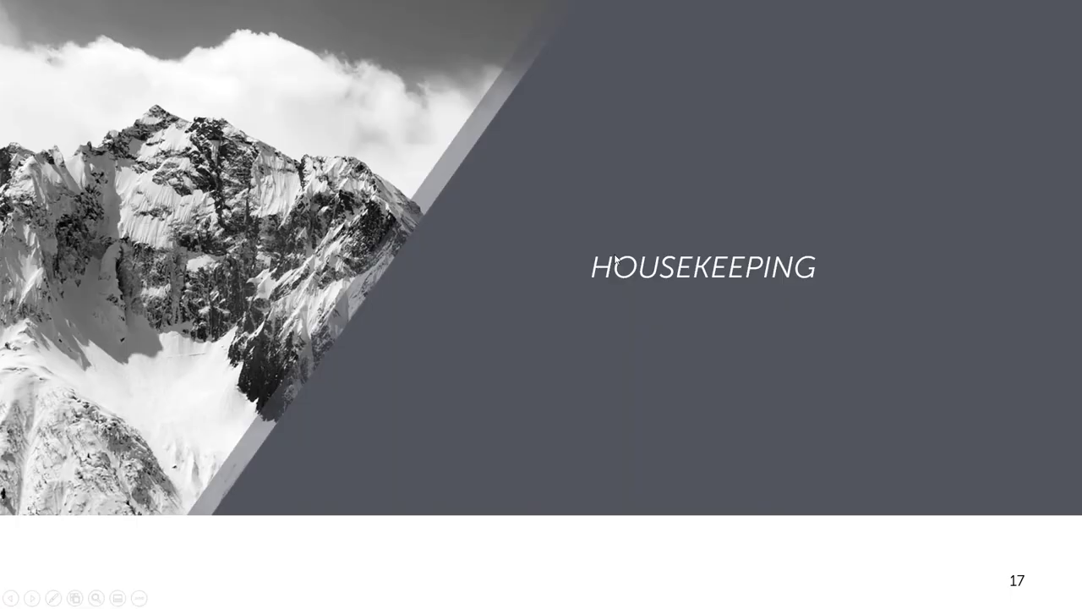
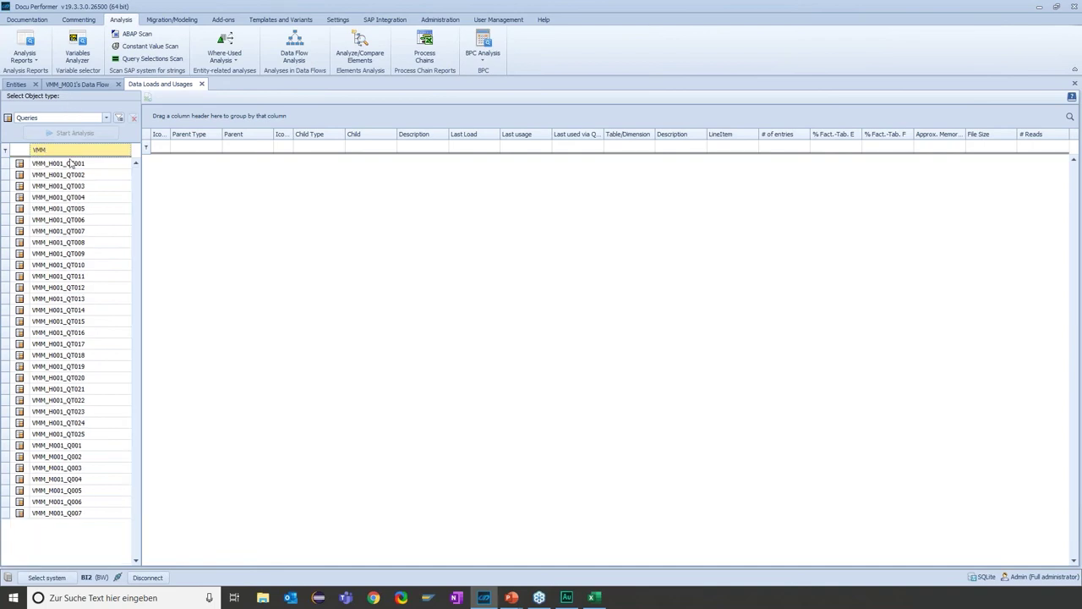
- Run the Data Loads and Usages analysis for queries VMM_H001_QT001 through VMM_M001_Q007 and widen the results' Description column
{"action": "left_click", "coordinate": [72, 163]}
{"action": "left_click", "coordinate": [56, 513], "text": "shift"}
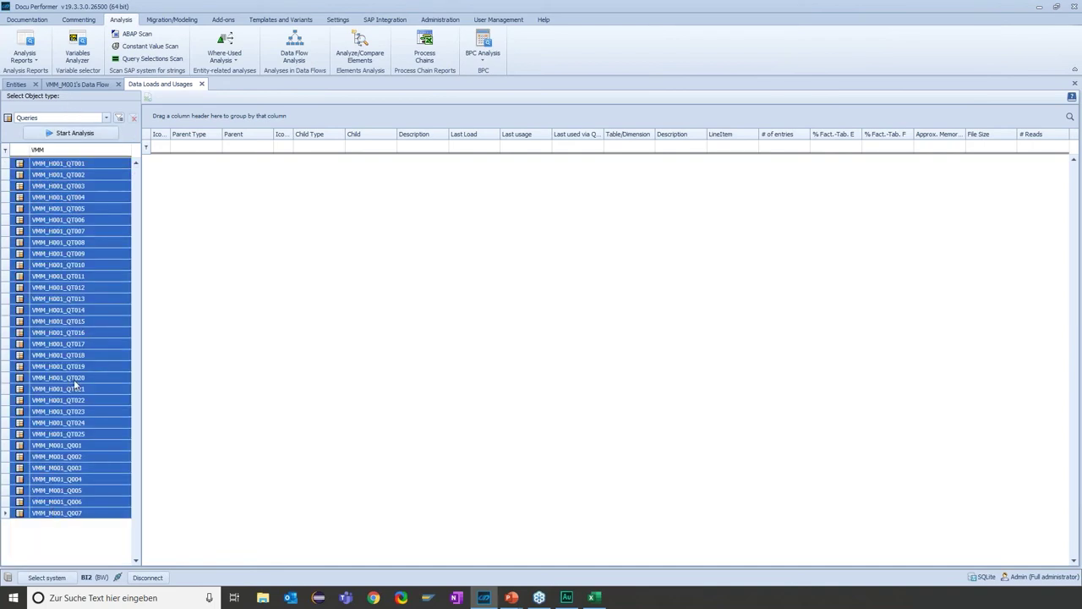
{"action": "left_click", "coordinate": [82, 138]}
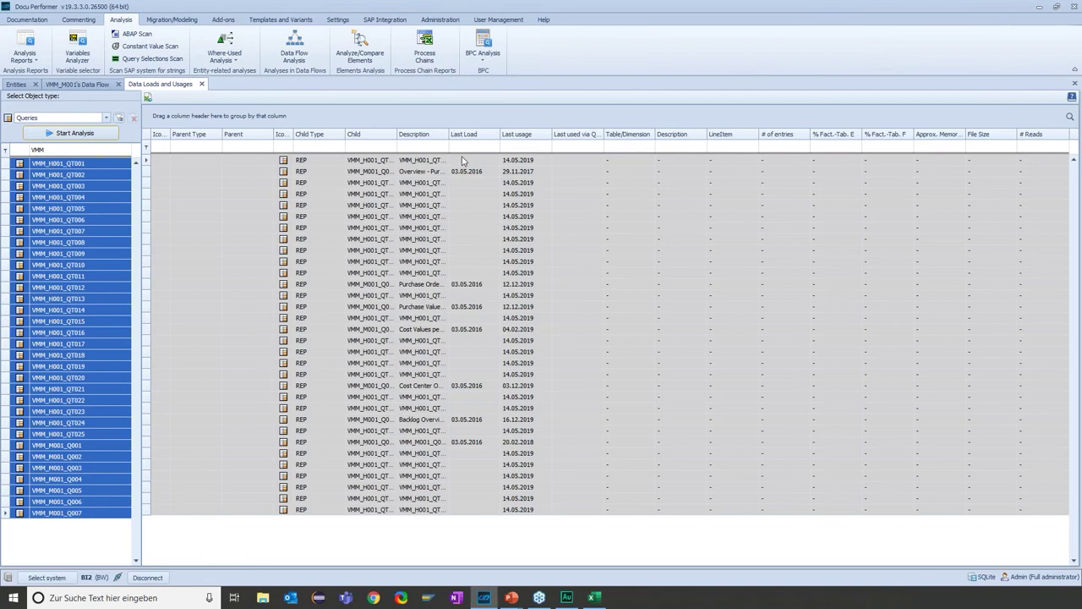
{"action": "left_click_drag", "start_coordinate": [446, 135], "coordinate": [527, 137]}
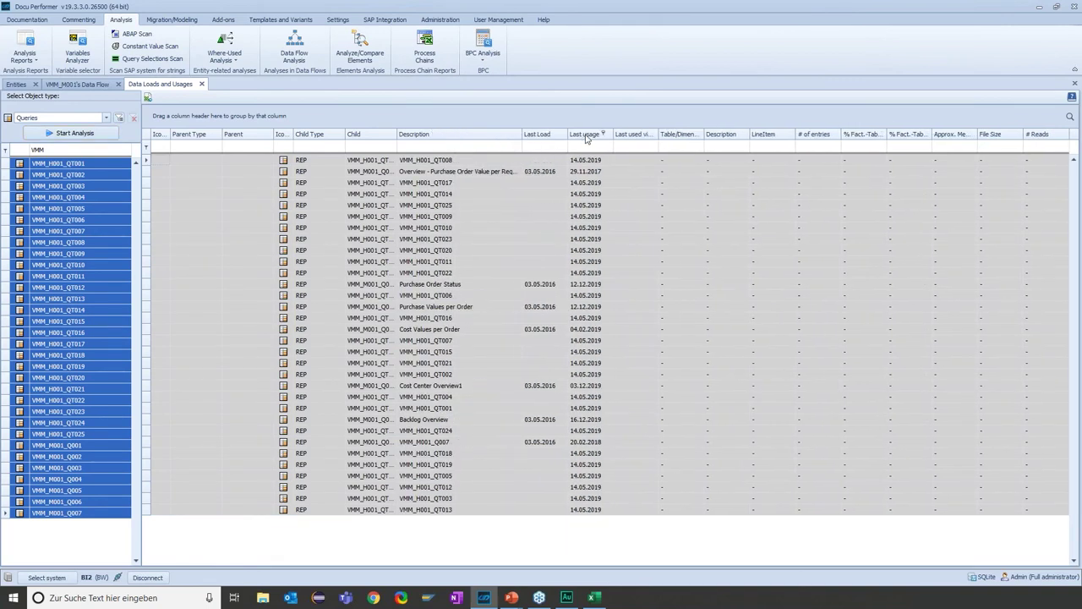
- Compare the last usage dates of the analyzed queries to find long-unused ones, and close the Data Loads and Usages report
{"action": "left_click", "coordinate": [584, 171]}
{"action": "left_click", "coordinate": [581, 162]}
{"action": "left_click", "coordinate": [590, 218]}
{"action": "left_click", "coordinate": [580, 307]}
{"action": "left_click", "coordinate": [597, 352]}
{"action": "left_click", "coordinate": [596, 342]}
{"action": "left_click", "coordinate": [591, 173]}
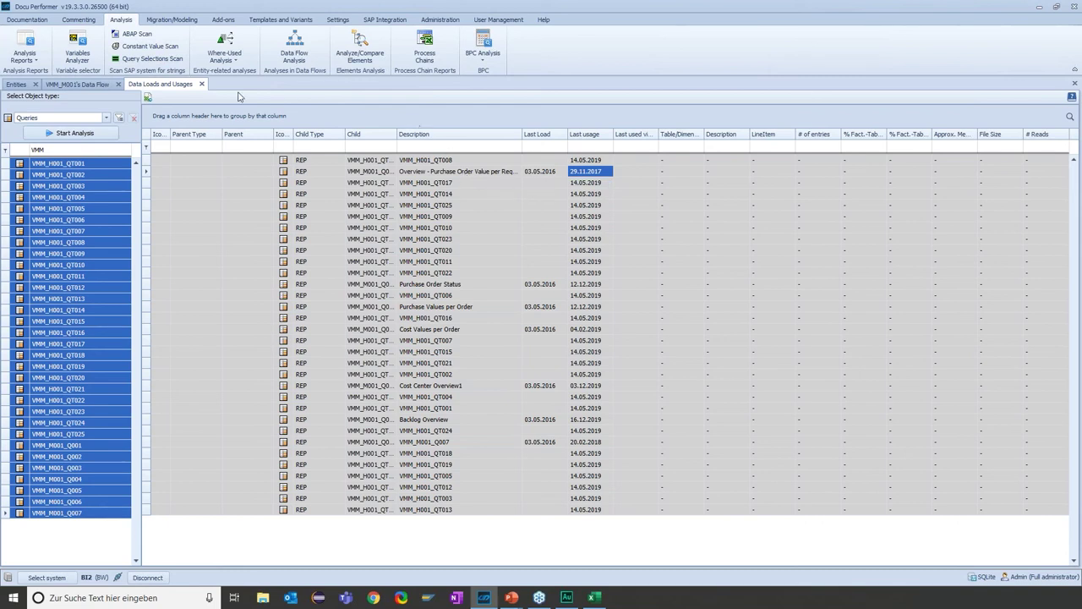
{"action": "left_click", "coordinate": [202, 86]}
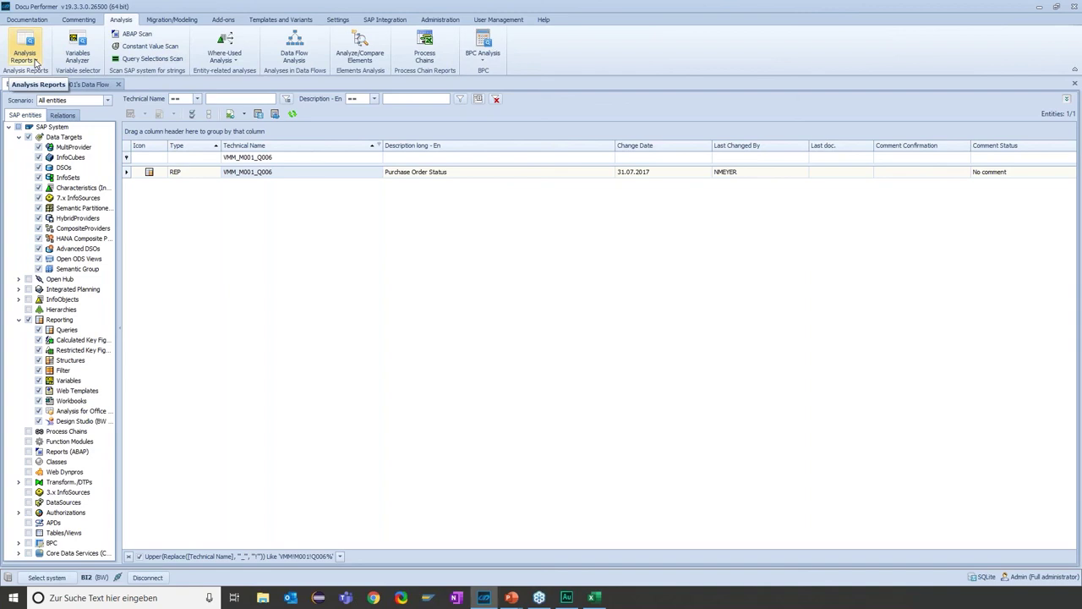
- Run the analysis report that lists InfoProviders without usage in data flows
{"action": "left_click", "coordinate": [35, 62]}
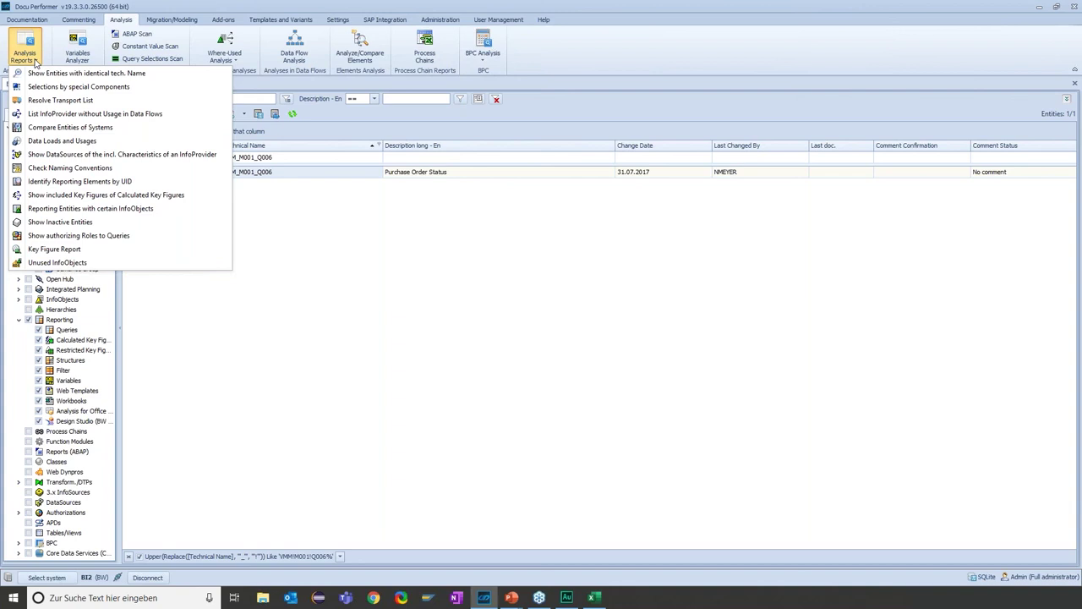
{"action": "left_click", "coordinate": [58, 117]}
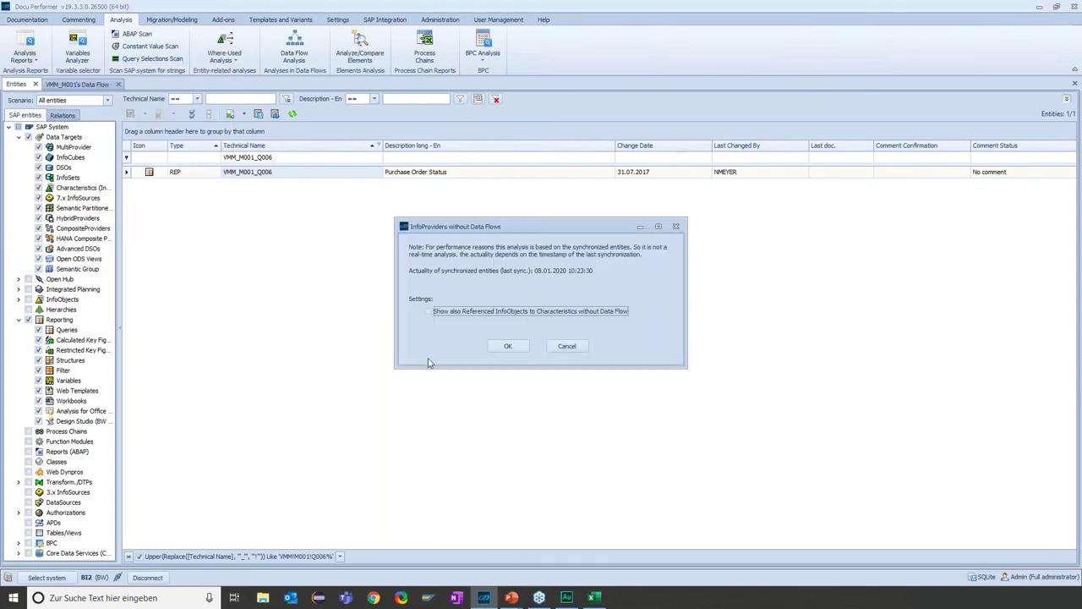
{"action": "left_click", "coordinate": [508, 346]}
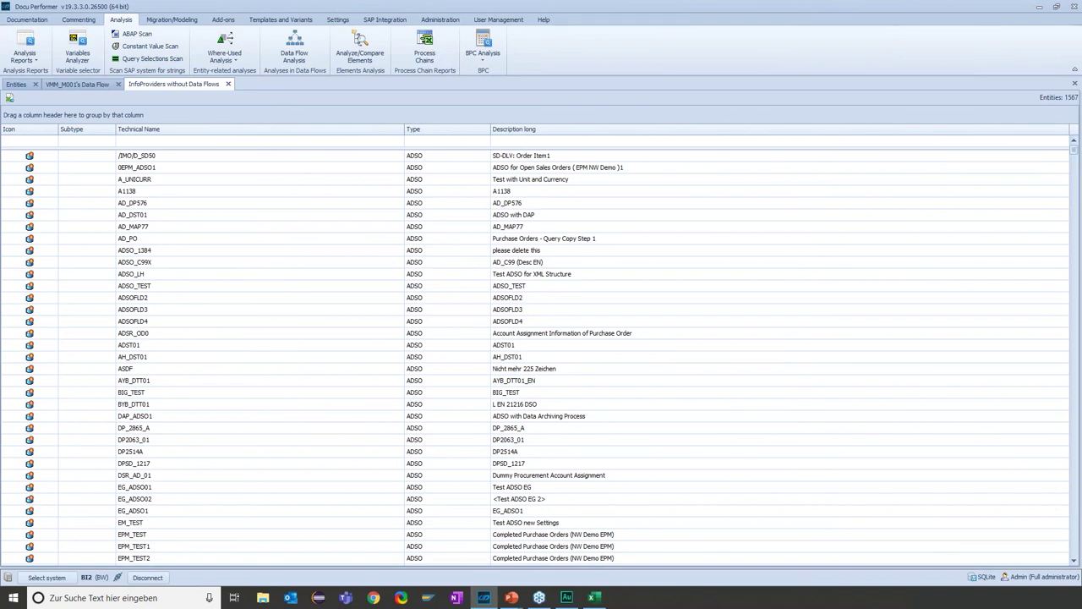
- Look through the list of InfoProviders without data flows and close the report
{"action": "scroll", "coordinate": [279, 271], "scroll_direction": "down", "scroll_amount": 20}
{"action": "scroll", "coordinate": [280, 269], "scroll_direction": "down", "scroll_amount": 7}
{"action": "scroll", "coordinate": [280, 268], "scroll_direction": "up", "scroll_amount": 20}
{"action": "left_click", "coordinate": [280, 273]}
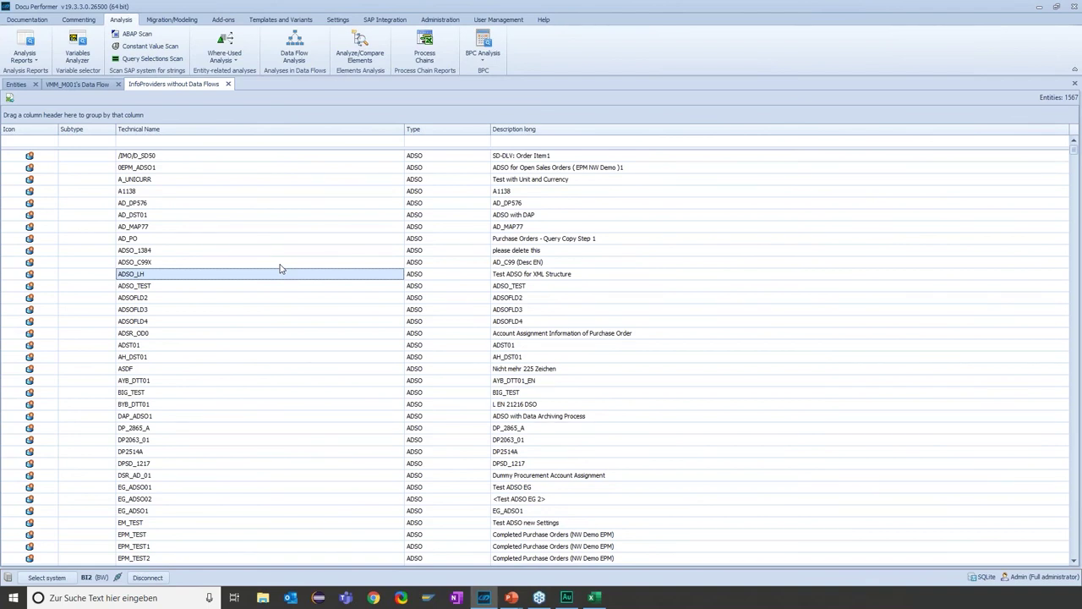
{"action": "left_click", "coordinate": [228, 84]}
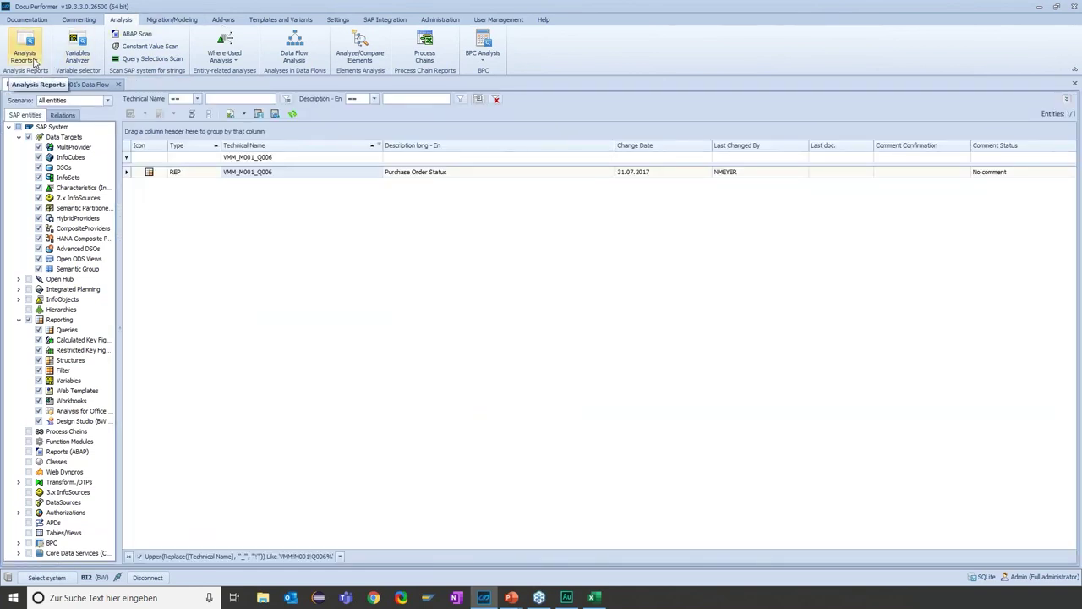
- Run the inactive entities report and examine the technical names and types of its first entries
{"action": "left_click", "coordinate": [27, 60]}
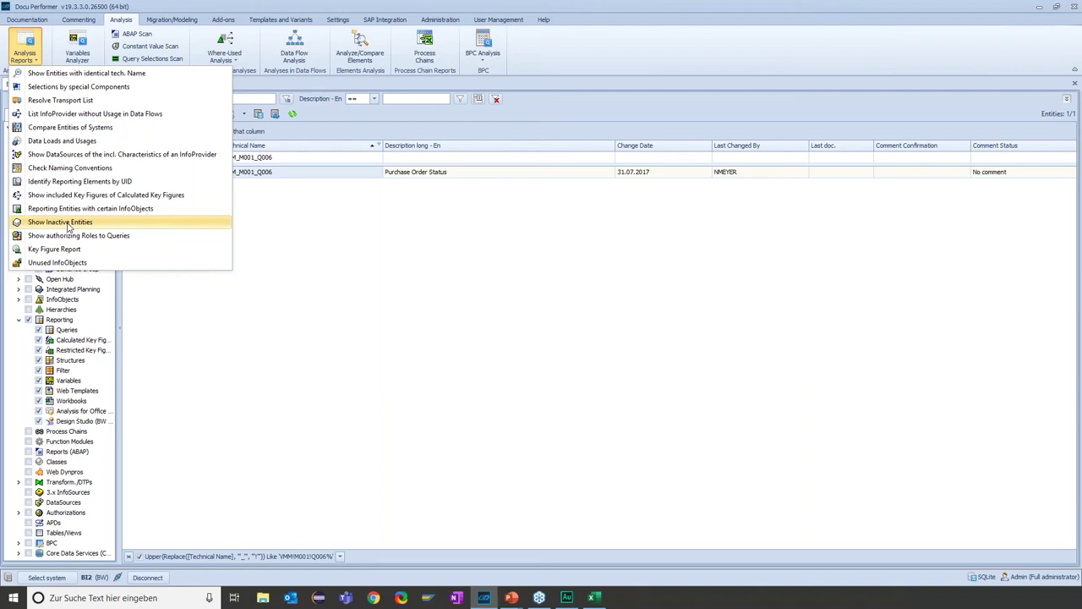
{"action": "left_click", "coordinate": [68, 223]}
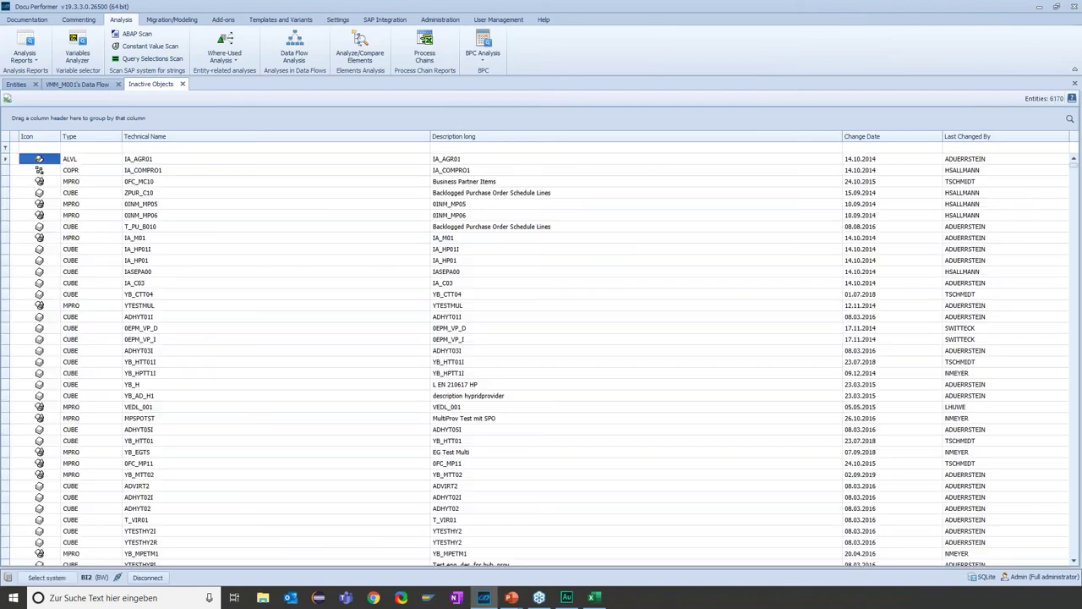
{"action": "left_click", "coordinate": [213, 180]}
{"action": "left_click", "coordinate": [211, 172]}
{"action": "left_click", "coordinate": [200, 160]}
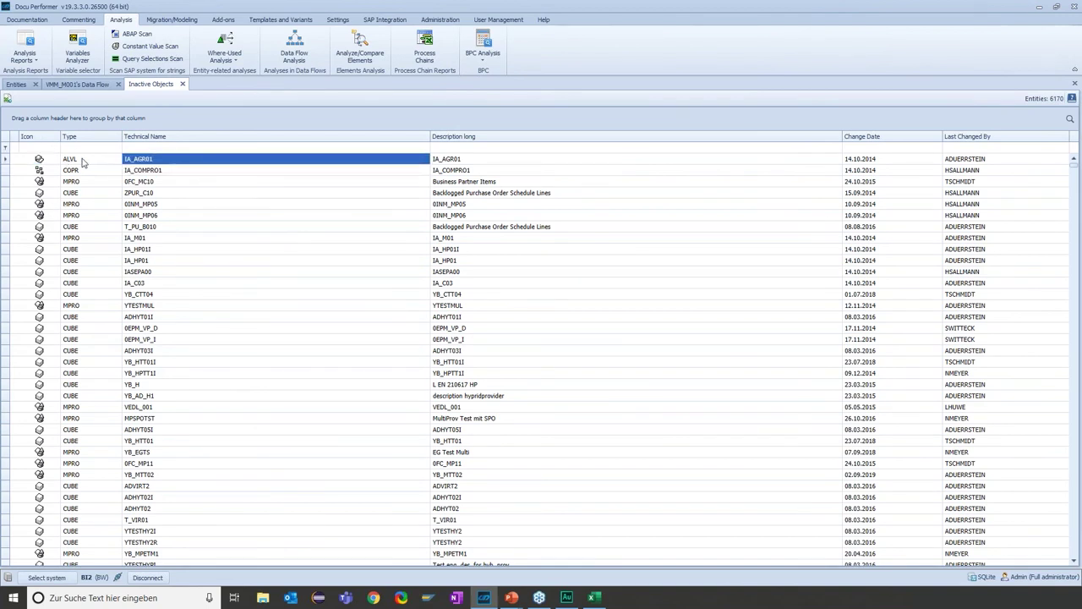
{"action": "left_click", "coordinate": [88, 158]}
{"action": "left_click", "coordinate": [93, 217]}
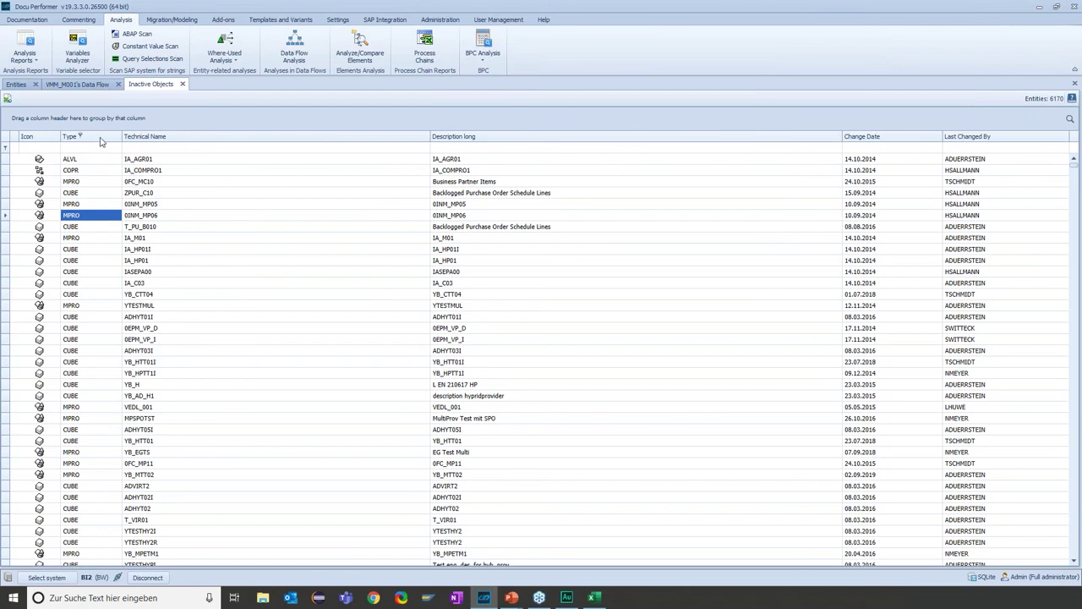
- Browse the inactive objects together with who last changed them, and close the report
{"action": "scroll", "coordinate": [107, 141], "scroll_direction": "down", "scroll_amount": 2}
{"action": "scroll", "coordinate": [131, 175], "scroll_direction": "up", "scroll_amount": 2}
{"action": "scroll", "coordinate": [141, 186], "scroll_direction": "down", "scroll_amount": 3}
{"action": "scroll", "coordinate": [852, 221], "scroll_direction": "up", "scroll_amount": 2}
{"action": "scroll", "coordinate": [852, 221], "scroll_direction": "up", "scroll_amount": 1}
{"action": "left_click", "coordinate": [977, 148]}
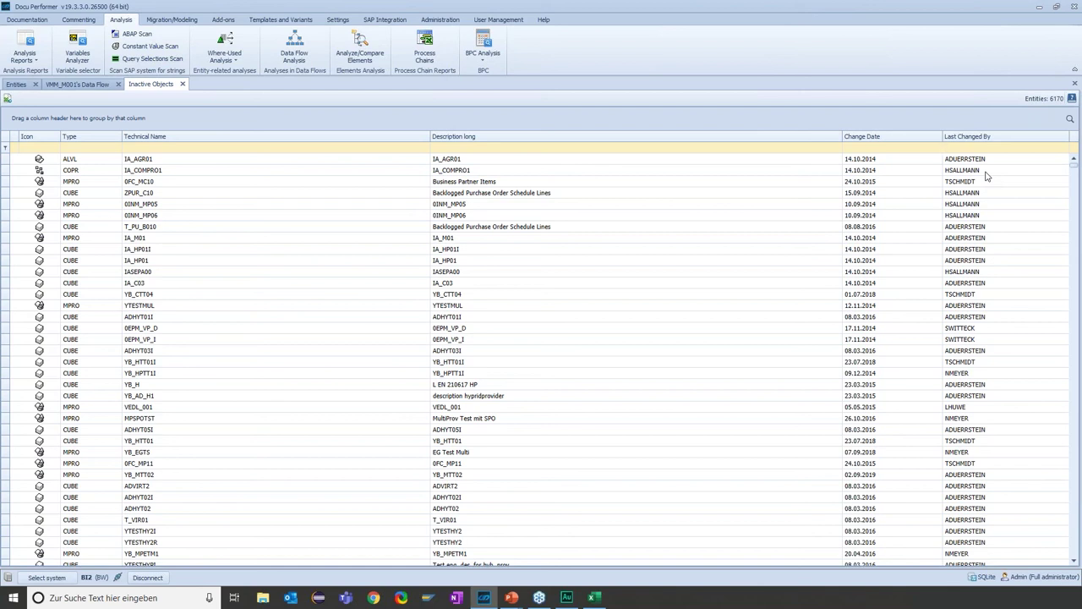
{"action": "left_click", "coordinate": [181, 84]}
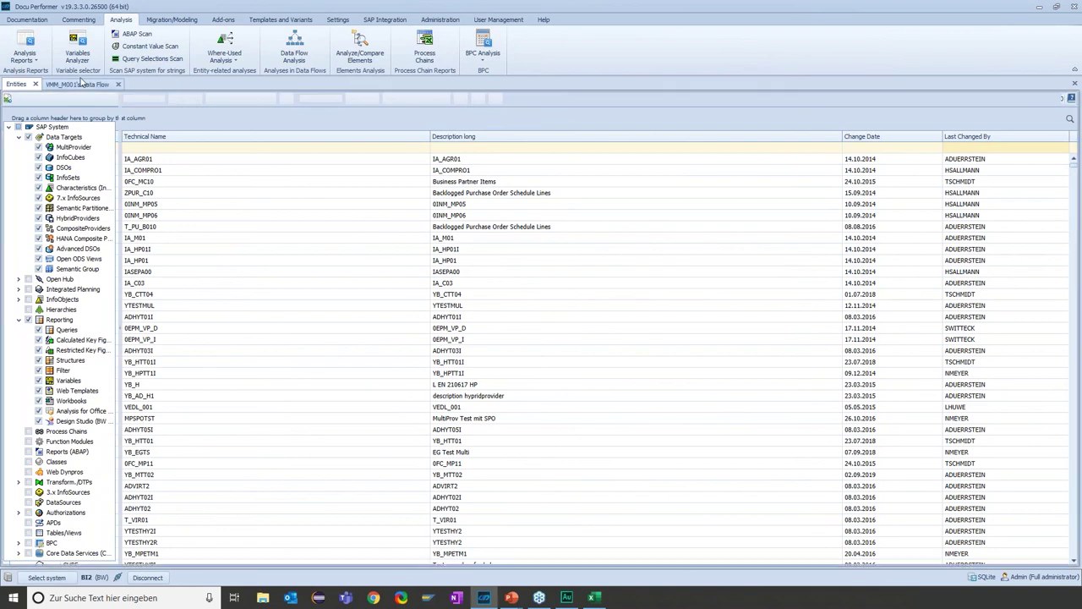
- List the entities with identical technical names and compare the UIDs of the two MTAD_IC01_TEST_TEXT02 entries
{"action": "left_click", "coordinate": [26, 61]}
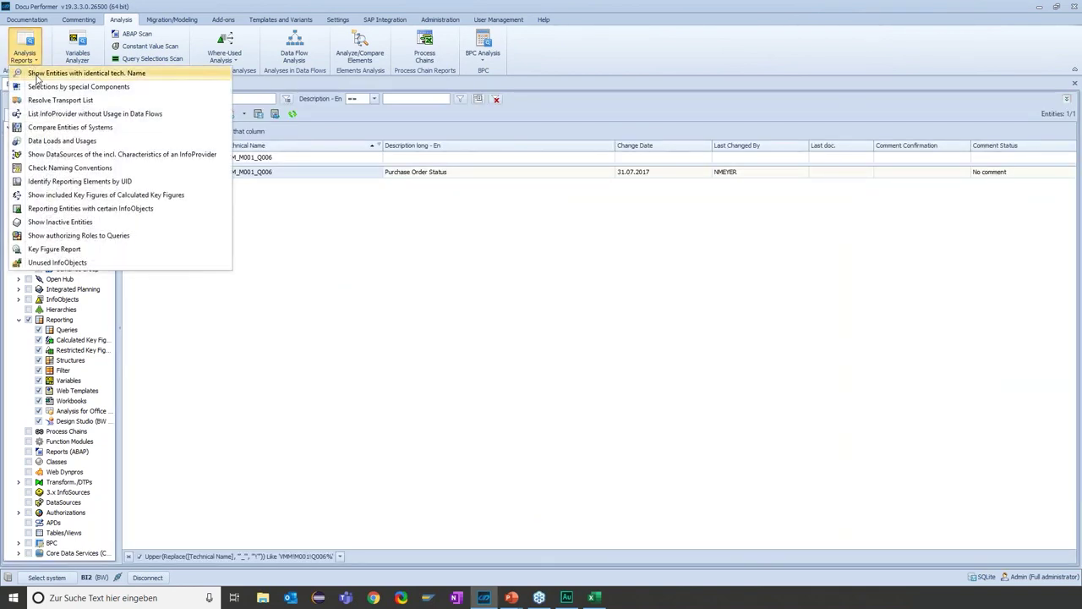
{"action": "left_click", "coordinate": [37, 75]}
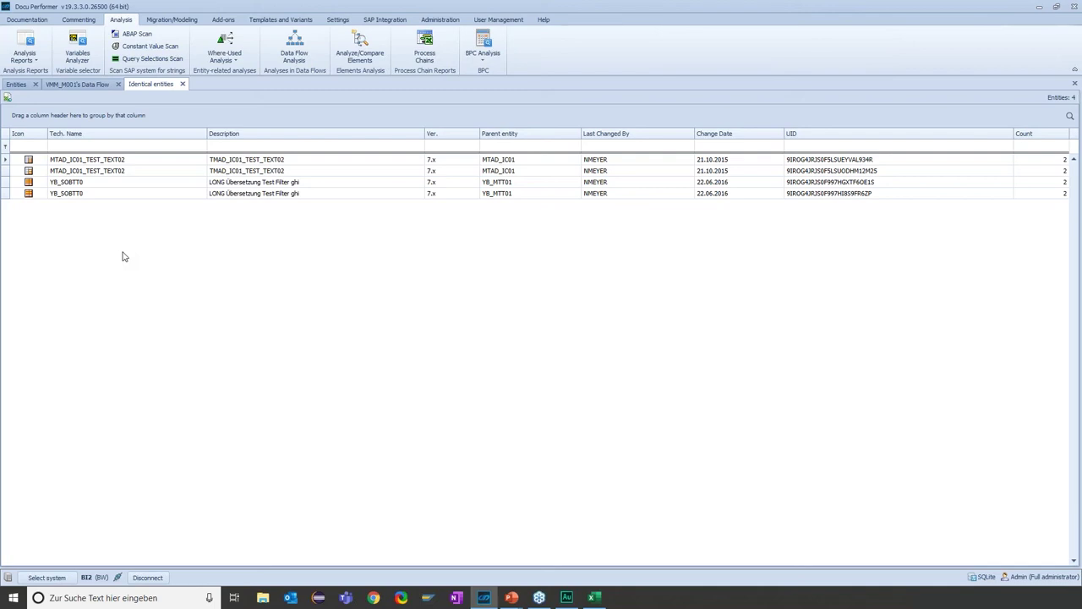
{"action": "left_click", "coordinate": [899, 159]}
{"action": "left_click", "coordinate": [886, 174]}
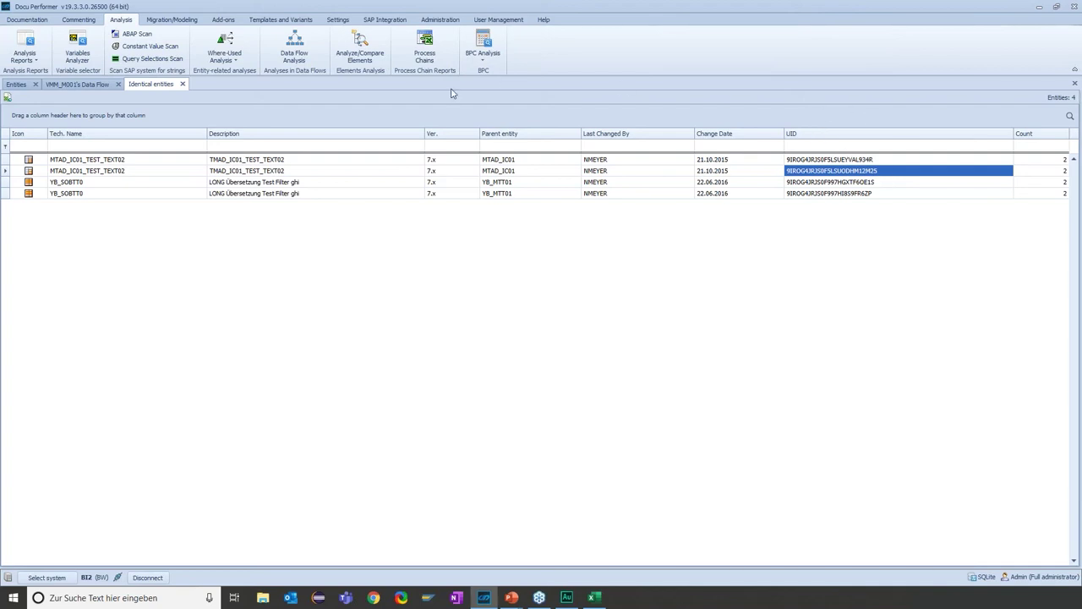
- Switch to the running PowerPoint slide show and go to its closing thank-you slide
{"action": "mouse_move", "coordinate": [510, 595]}
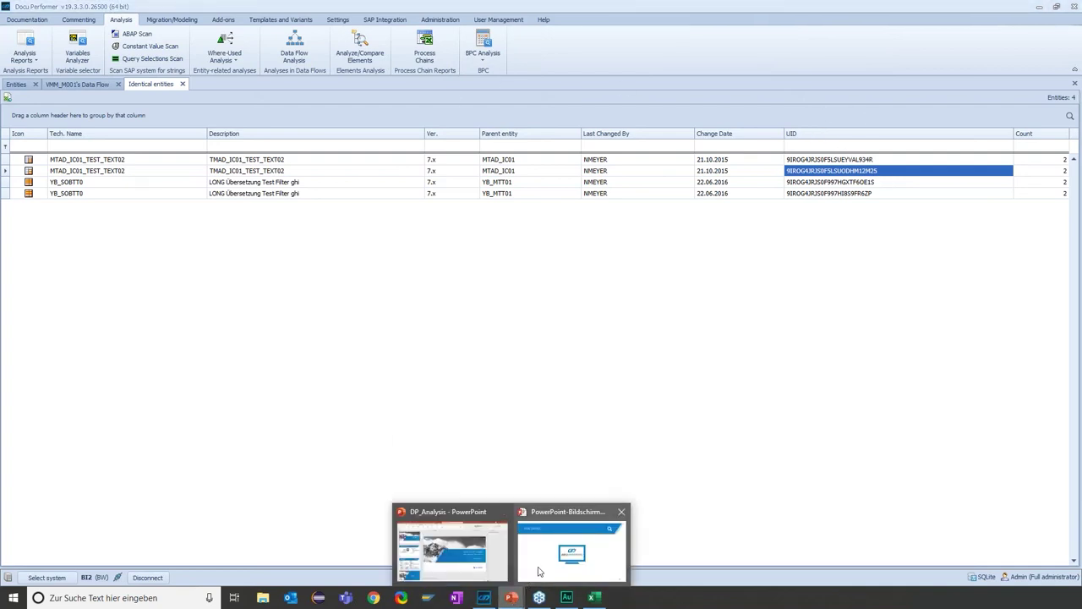
{"action": "left_click", "coordinate": [541, 570]}
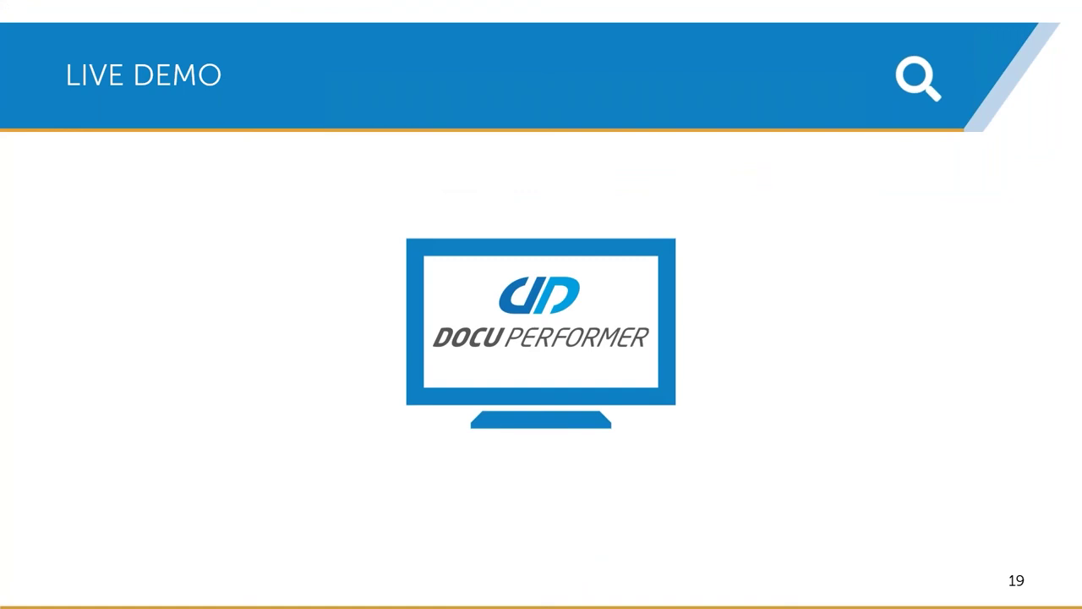
{"action": "key", "text": "Right"}
{"action": "key", "text": "Right"}
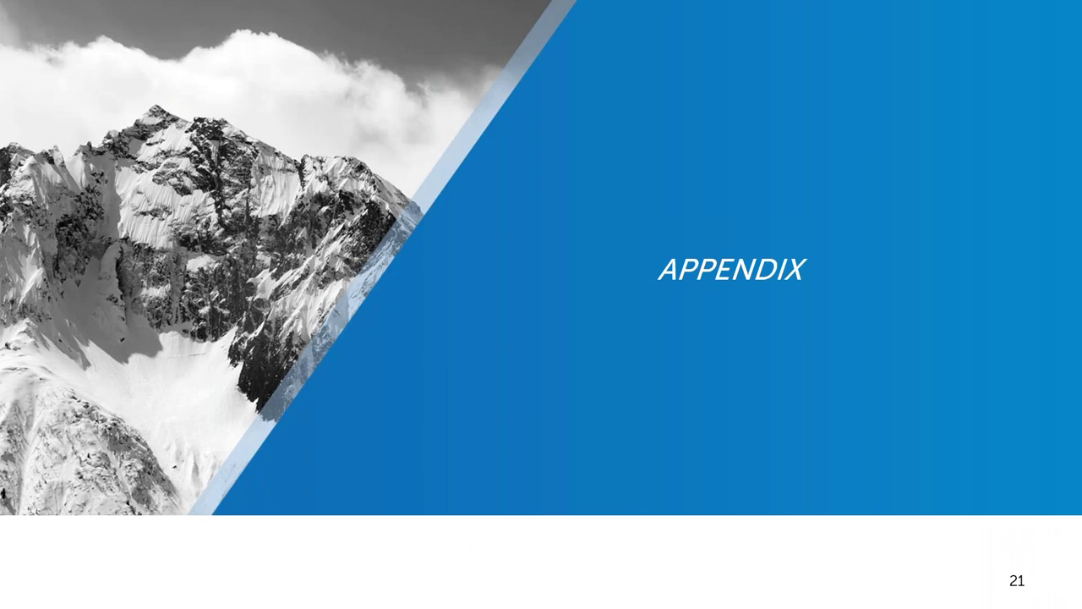
{"action": "key", "text": "End"}
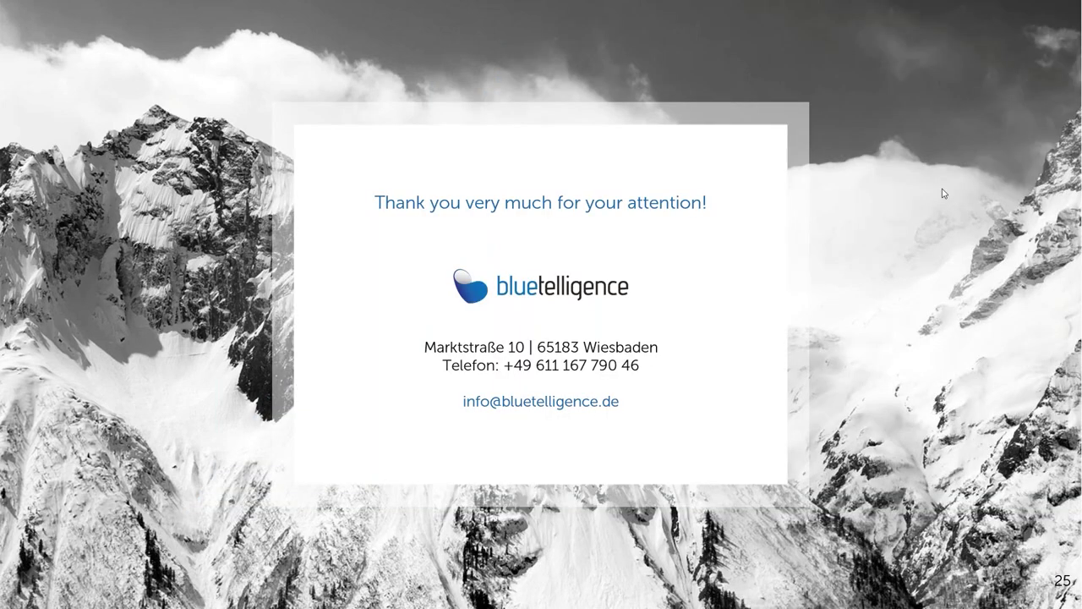